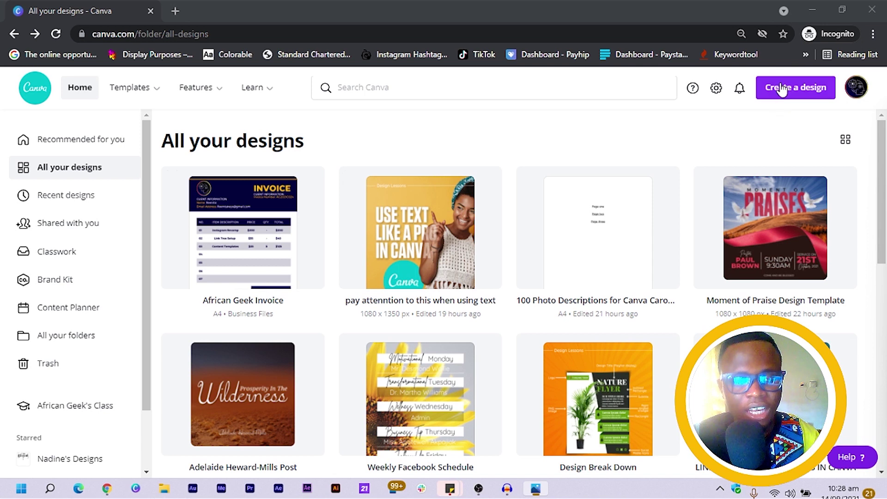
Search designs for 'instagram' and create a blank Instagram Post
{"action": "left_click", "coordinate": [781, 88]}
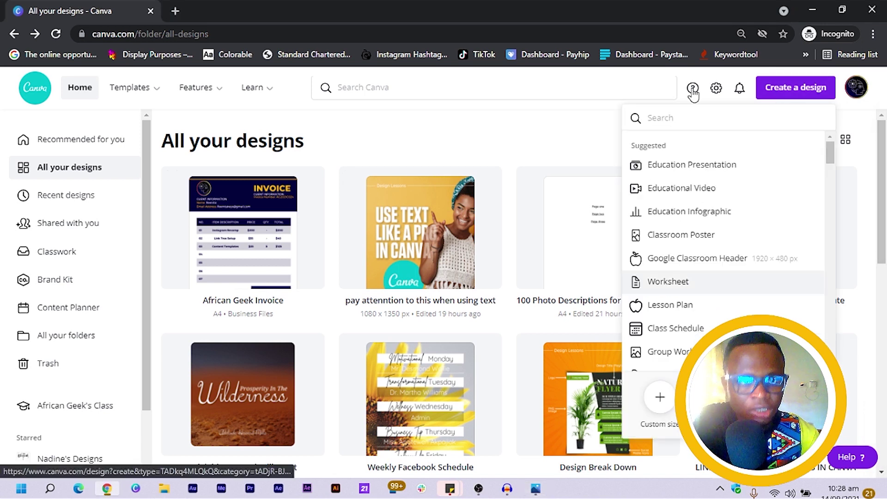
{"action": "type", "text": "ins"}
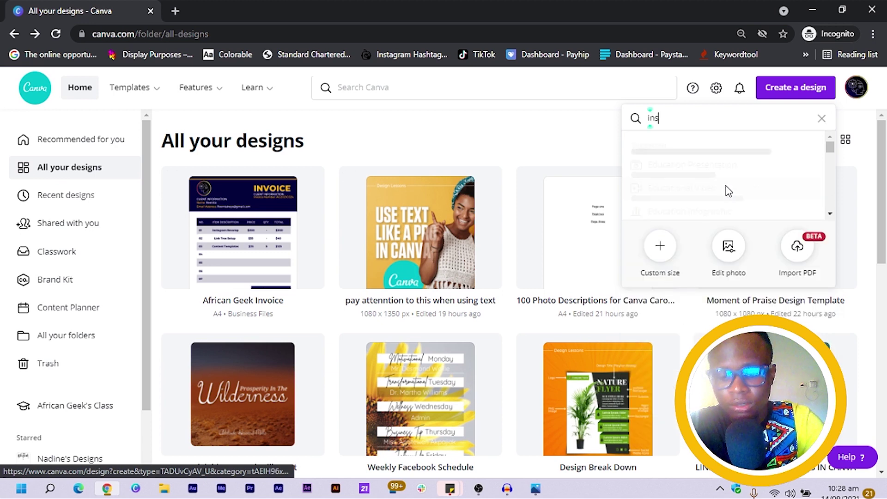
{"action": "type", "text": "tagram"}
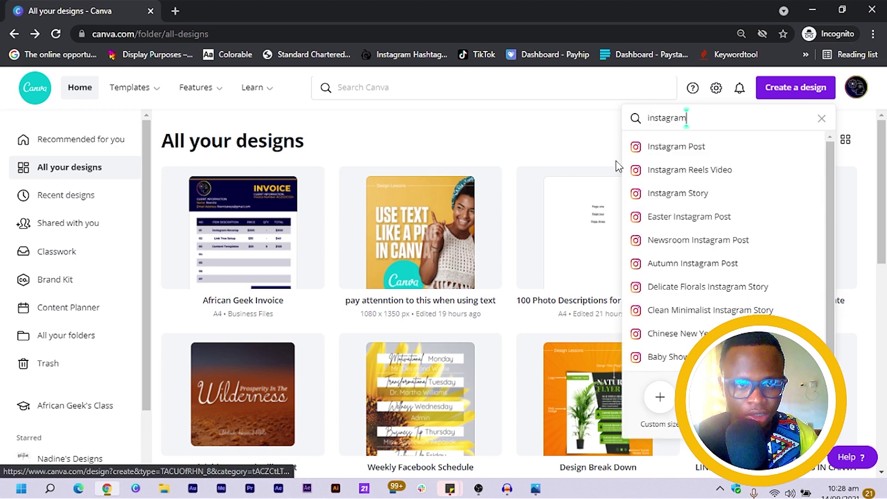
{"action": "left_click", "coordinate": [691, 146]}
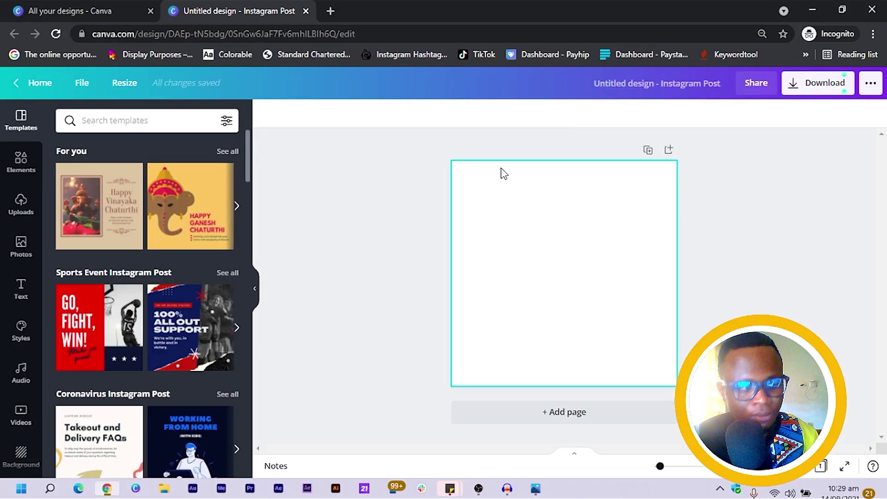
Search the Photos library for 'mountain'
{"action": "left_click", "coordinate": [20, 247]}
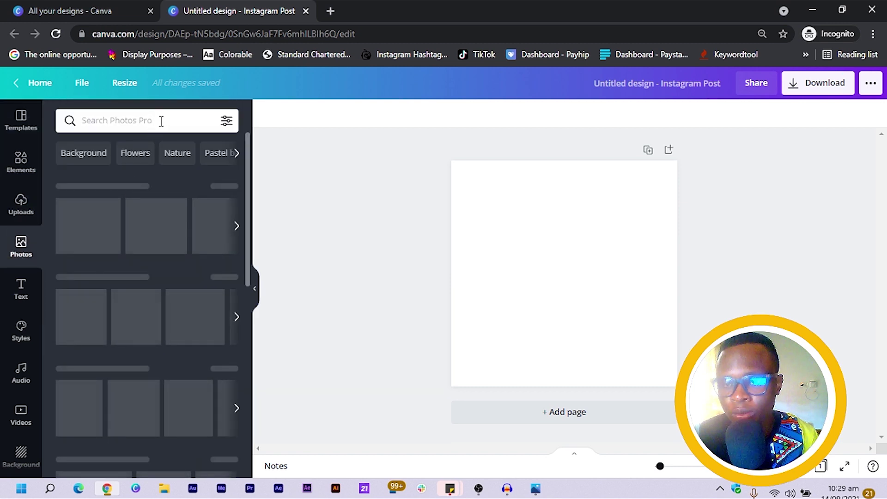
{"action": "left_click", "coordinate": [171, 136]}
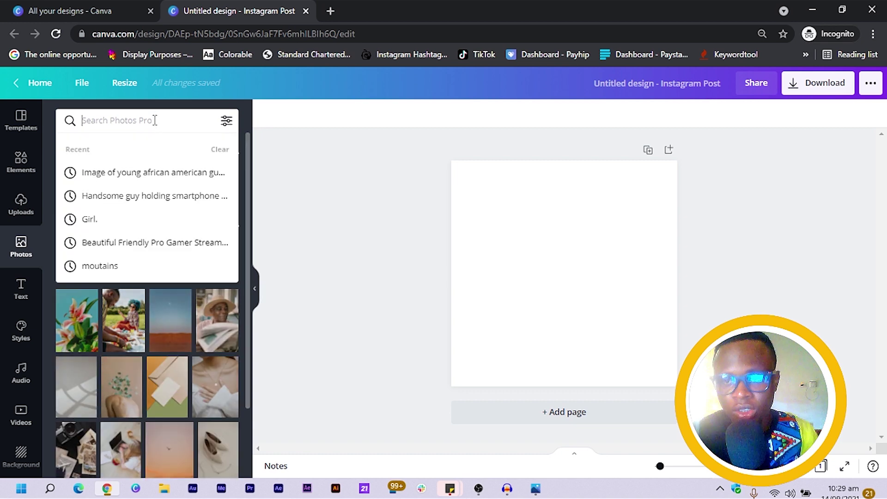
{"action": "type", "text": "mount"}
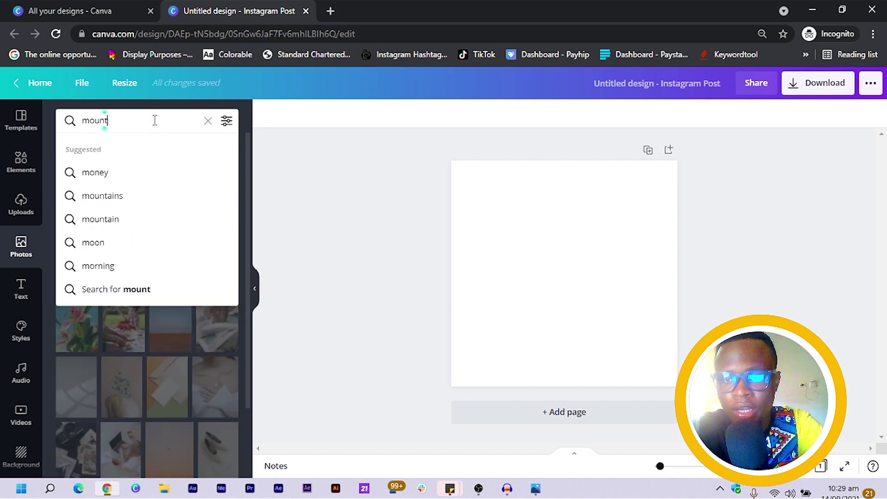
{"action": "type", "text": "ain"}
{"action": "key", "text": "Return"}
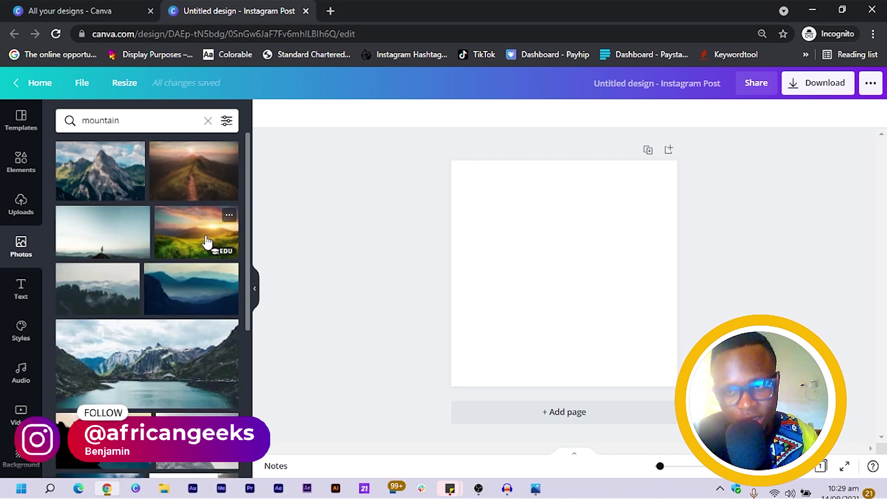
Scroll through the mountain results and add the sunset hillside photo to the page
{"action": "scroll", "coordinate": [207, 244], "scroll_direction": "down", "scroll_amount": 1}
{"action": "scroll", "coordinate": [207, 245], "scroll_direction": "down", "scroll_amount": 10}
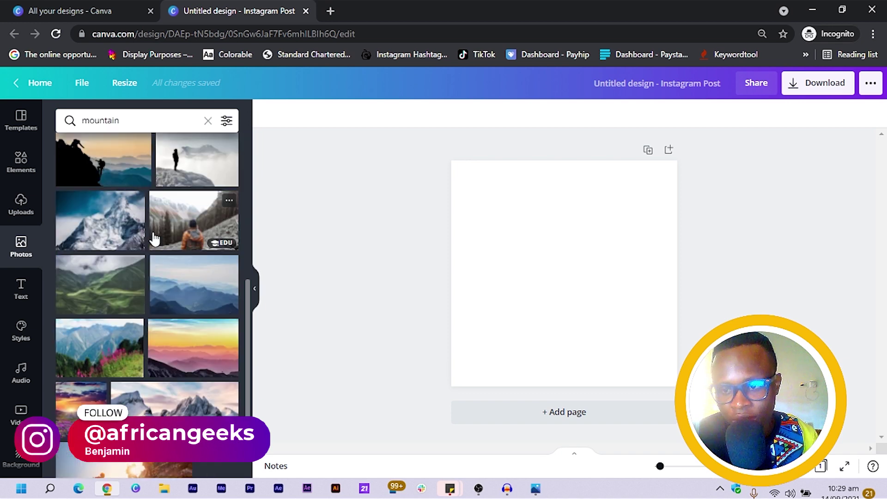
{"action": "scroll", "coordinate": [187, 246], "scroll_direction": "down", "scroll_amount": 4}
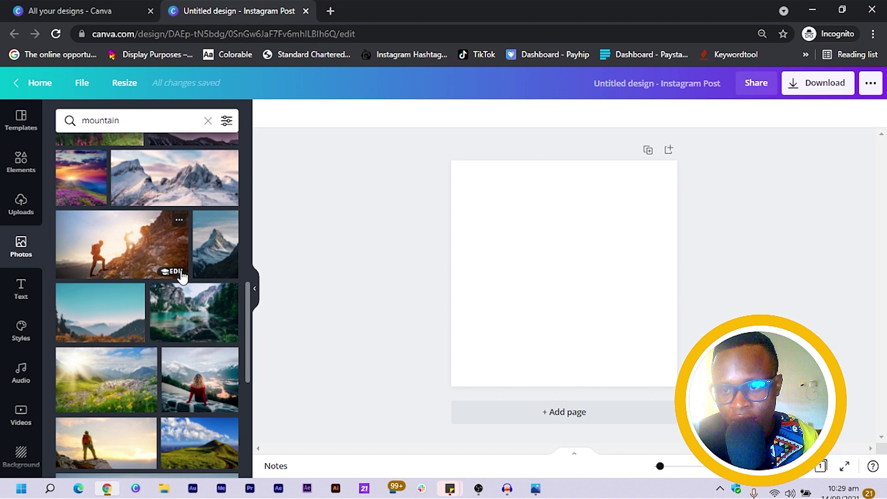
{"action": "scroll", "coordinate": [183, 275], "scroll_direction": "down", "scroll_amount": 3}
{"action": "scroll", "coordinate": [187, 274], "scroll_direction": "down", "scroll_amount": 5}
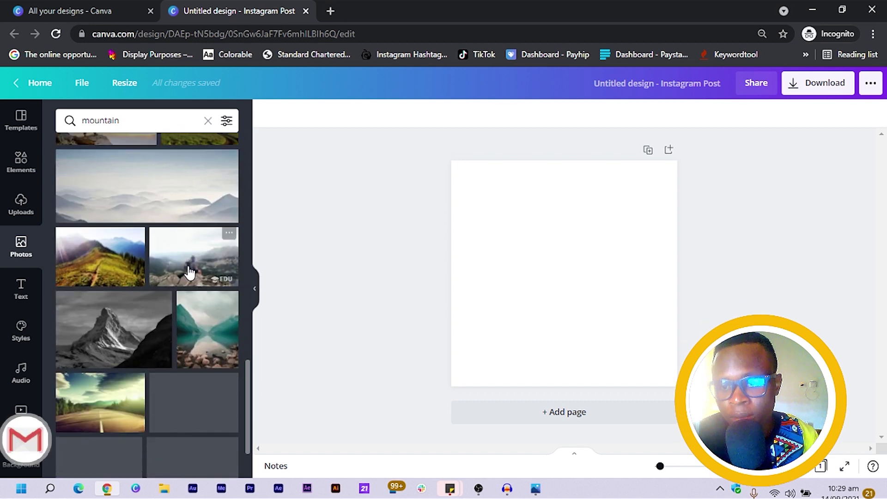
{"action": "scroll", "coordinate": [190, 272], "scroll_direction": "down", "scroll_amount": 4}
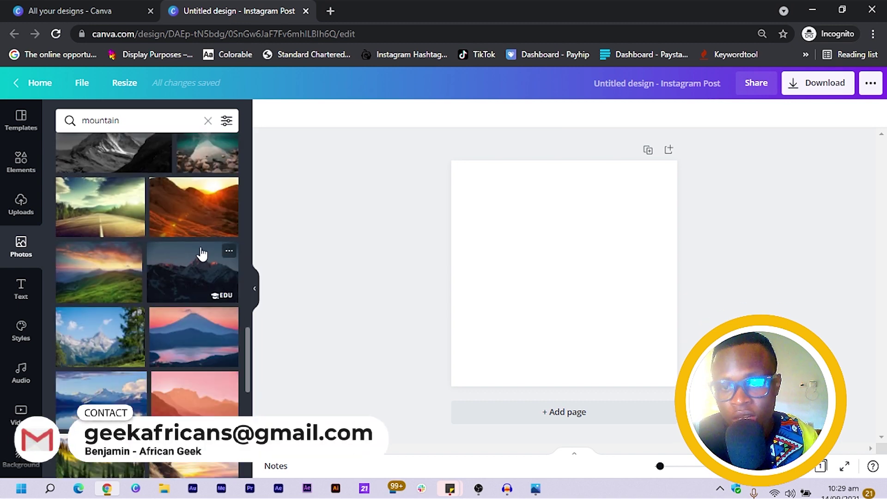
{"action": "scroll", "coordinate": [181, 286], "scroll_direction": "down", "scroll_amount": 4}
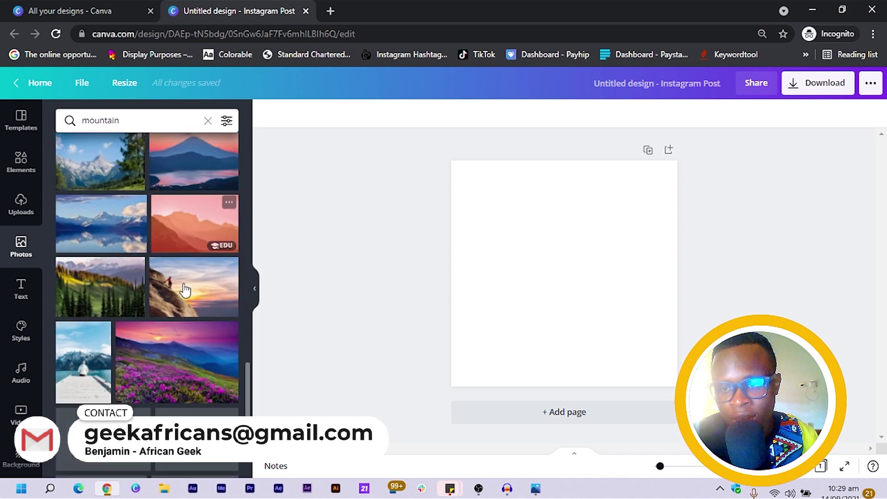
{"action": "scroll", "coordinate": [187, 287], "scroll_direction": "down", "scroll_amount": 3}
{"action": "scroll", "coordinate": [191, 284], "scroll_direction": "down", "scroll_amount": 2}
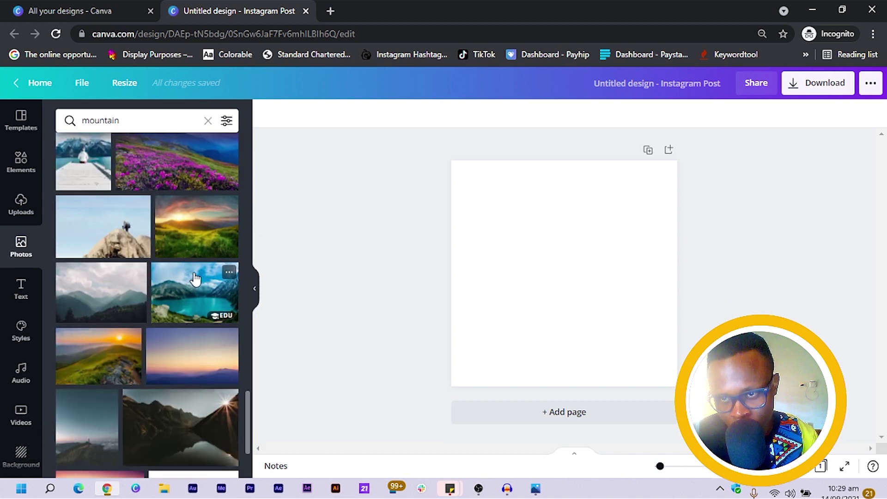
{"action": "scroll", "coordinate": [194, 292], "scroll_direction": "down", "scroll_amount": 5}
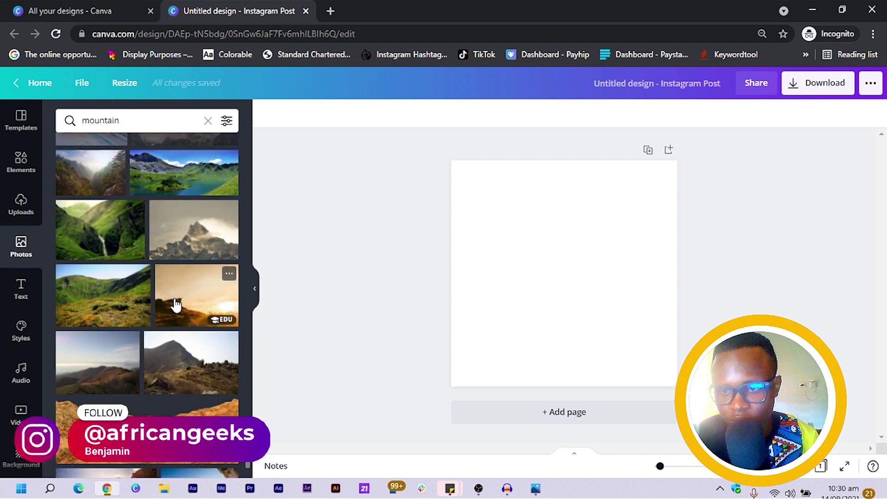
{"action": "left_click", "coordinate": [174, 311]}
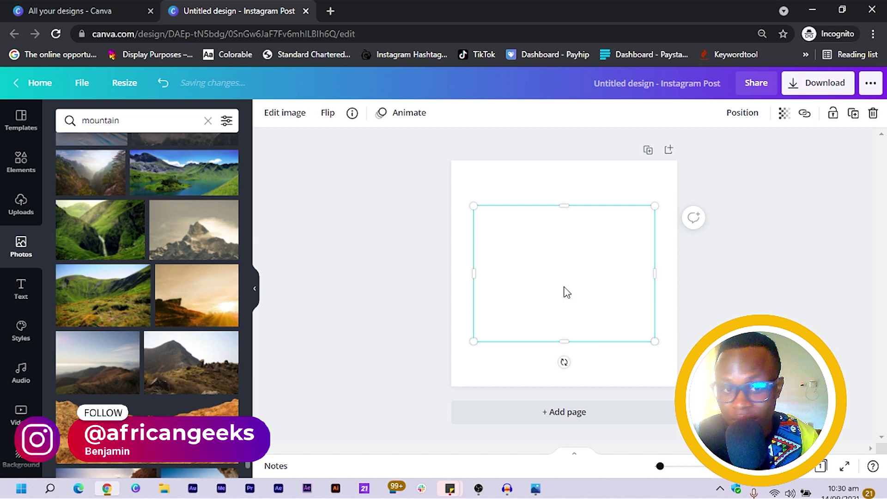
Snap the sunset photo to the top-left corner, stretch it to full width, and duplicate it
{"action": "left_click_drag", "start_coordinate": [562, 289], "coordinate": [541, 245]}
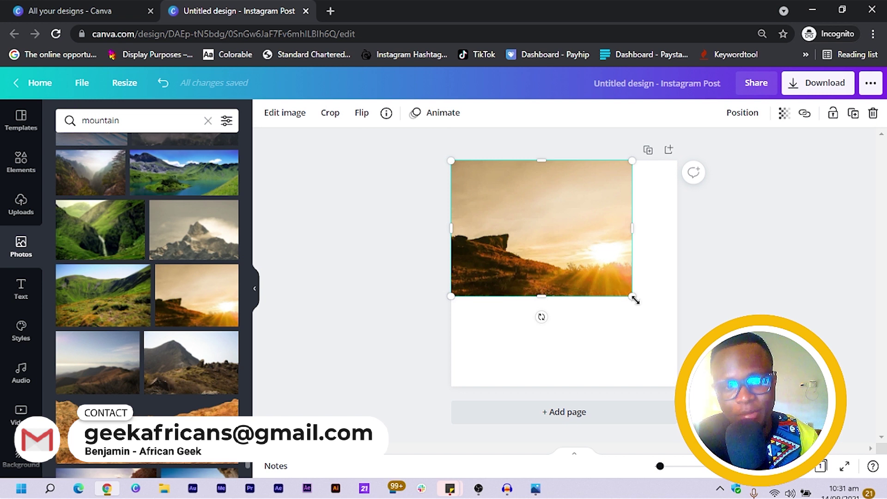
{"action": "left_click_drag", "start_coordinate": [637, 305], "coordinate": [674, 346]}
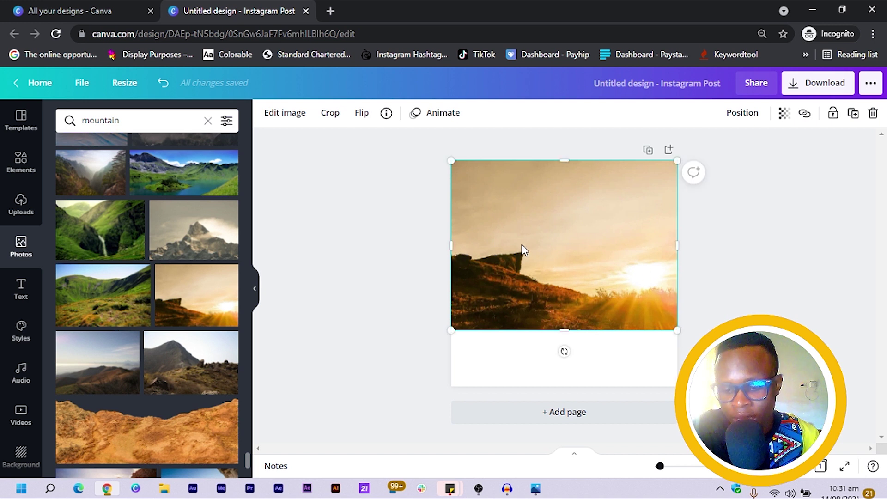
{"action": "key", "text": "ctrl+d"}
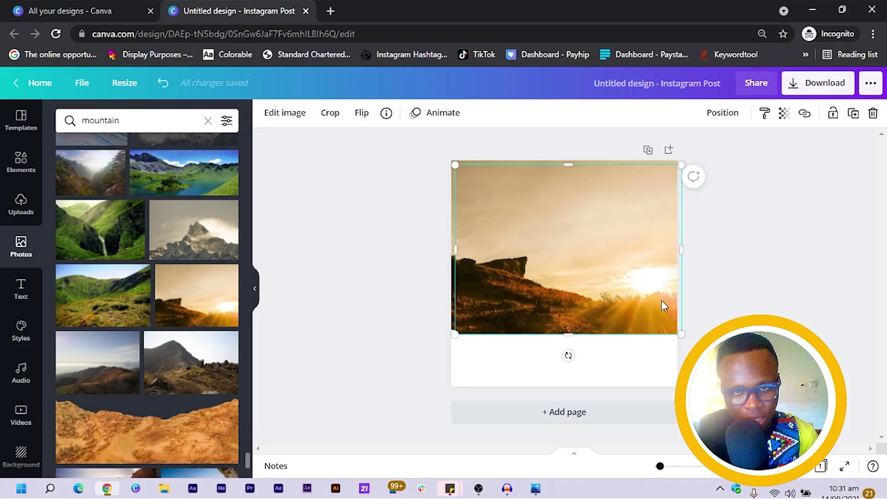
Try Background Remover on the photo, realign it to the top-left corner, and exit
{"action": "left_click", "coordinate": [298, 119]}
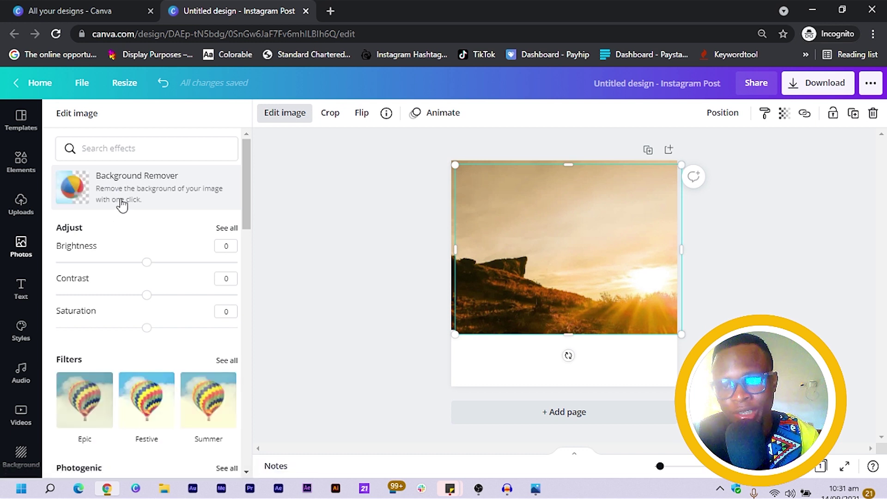
{"action": "left_click", "coordinate": [146, 199]}
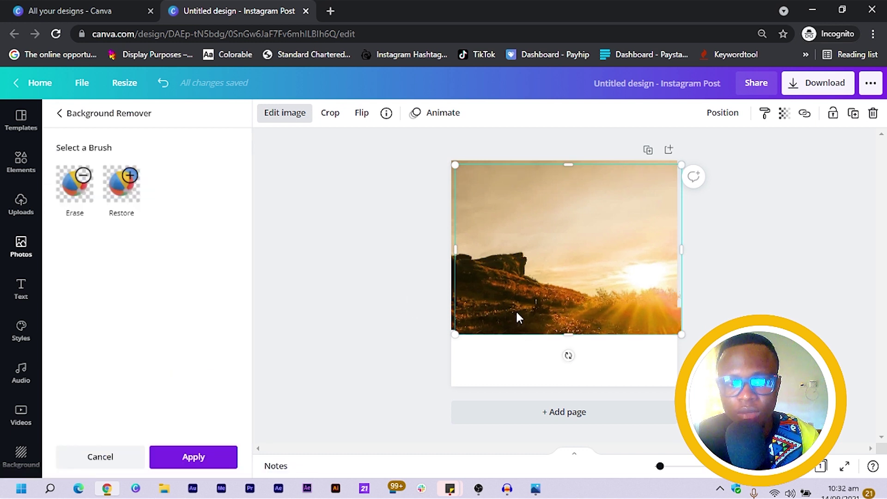
{"action": "mouse_move", "coordinate": [512, 311]}
{"action": "left_mouse_down"}
{"action": "mouse_move", "coordinate": [563, 350]}
{"action": "mouse_move", "coordinate": [509, 306]}
{"action": "left_mouse_up"}
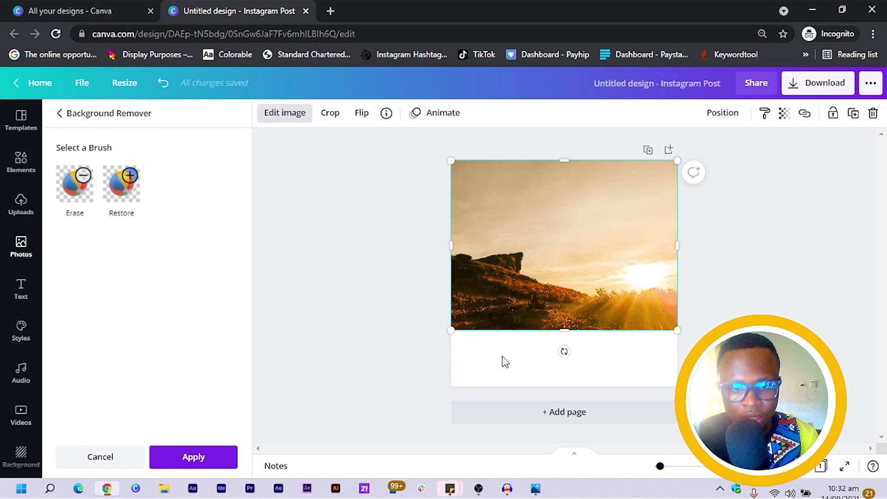
{"action": "key", "text": "Escape"}
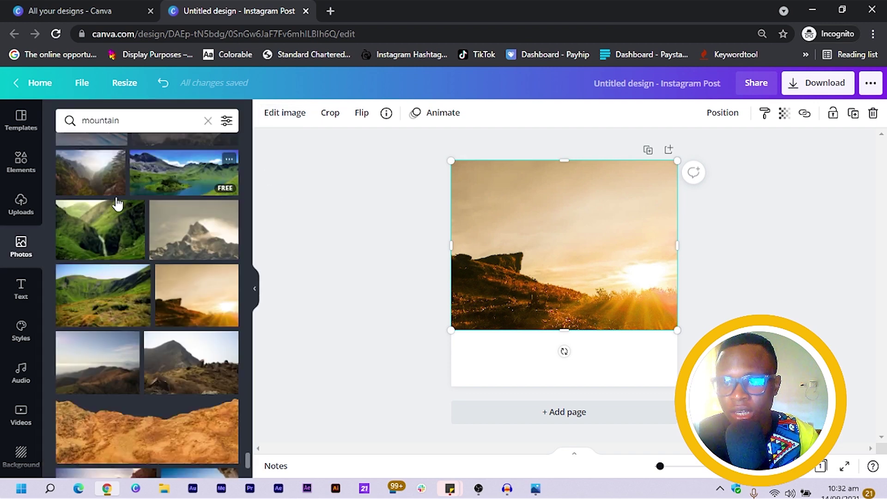
{"action": "left_click", "coordinate": [16, 293]}
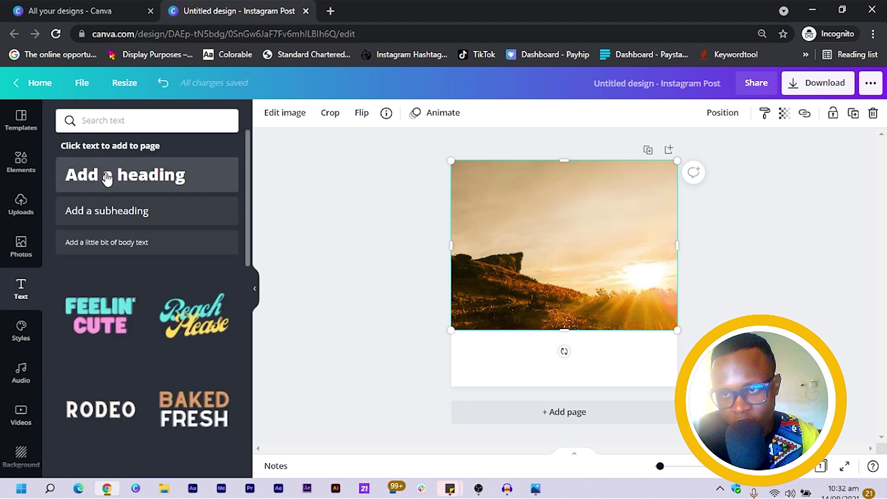
Add a heading reading 'PRAISES' and move it up onto the photo
{"action": "left_click", "coordinate": [108, 180]}
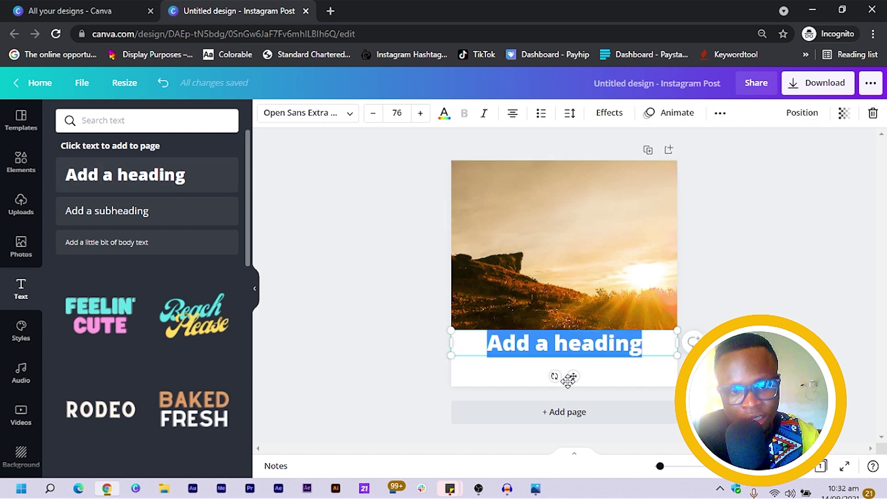
{"action": "left_click_drag", "start_coordinate": [565, 345], "coordinate": [565, 258]}
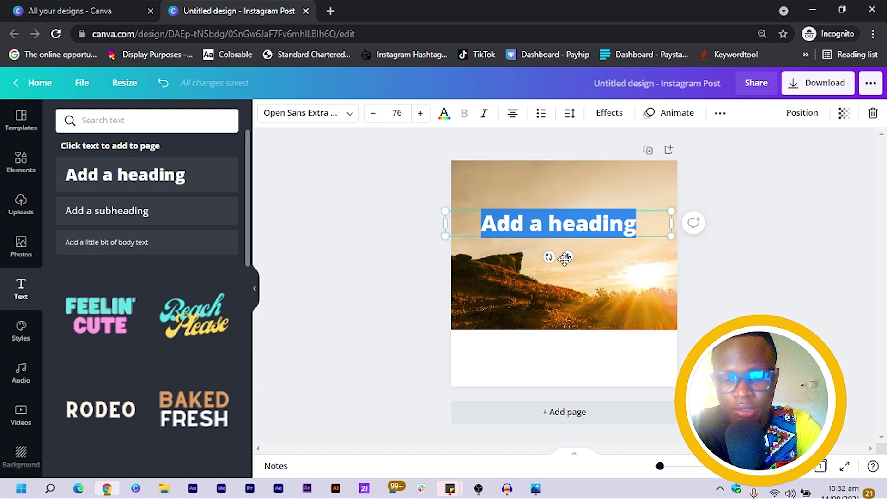
{"action": "type", "text": "PRAIS"}
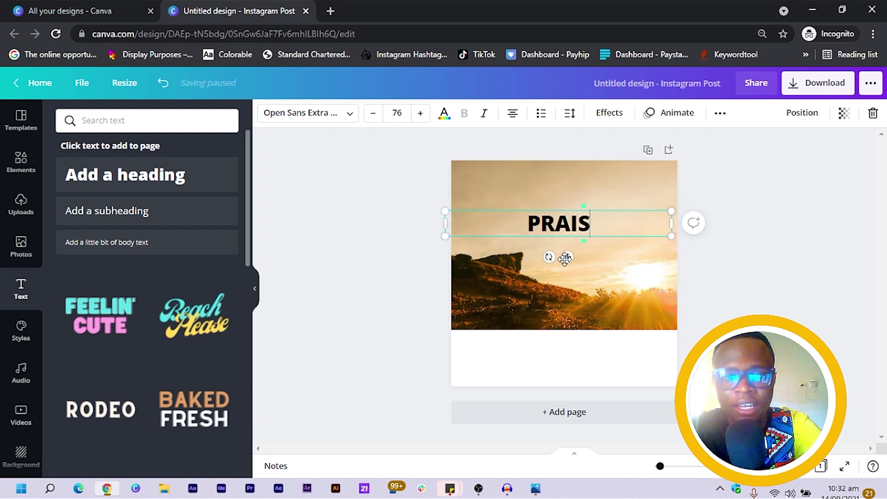
{"action": "type", "text": "ES"}
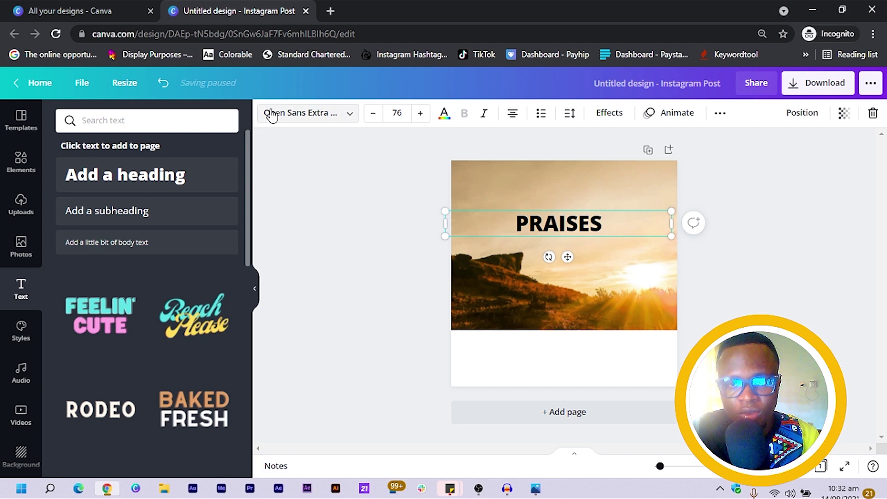
Set the PRAISES font to a lightweight Champion Gothic
{"action": "left_click", "coordinate": [306, 119]}
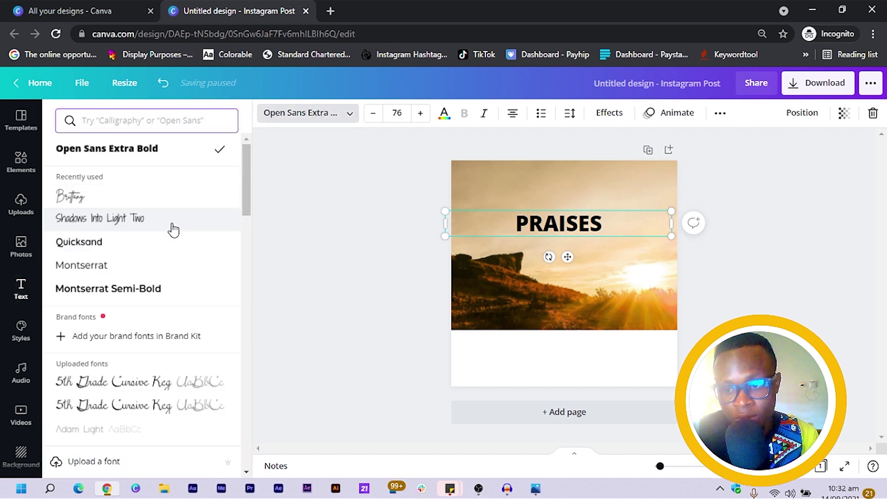
{"action": "scroll", "coordinate": [175, 229], "scroll_direction": "down", "scroll_amount": 5}
{"action": "scroll", "coordinate": [178, 228], "scroll_direction": "down", "scroll_amount": 3}
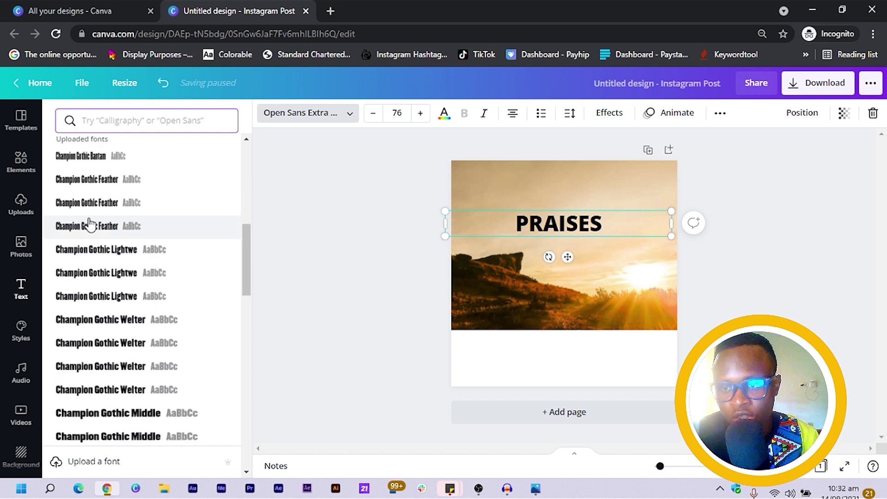
{"action": "left_click", "coordinate": [90, 225]}
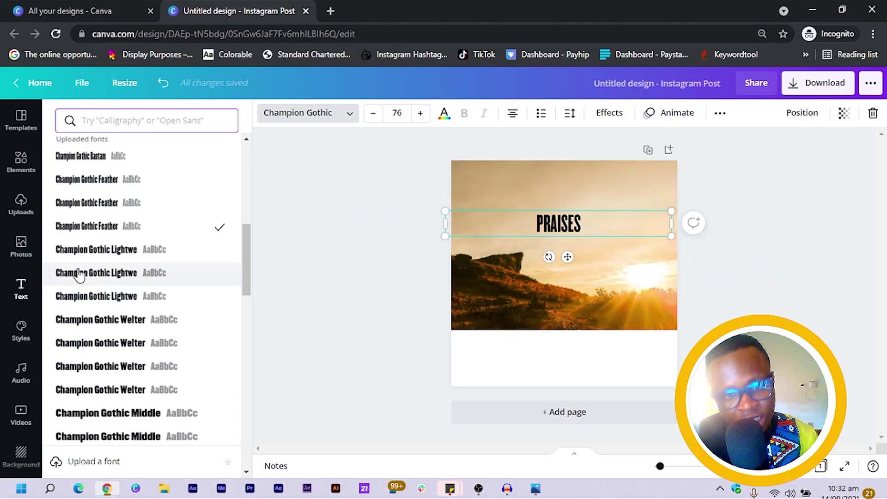
{"action": "left_click", "coordinate": [81, 273]}
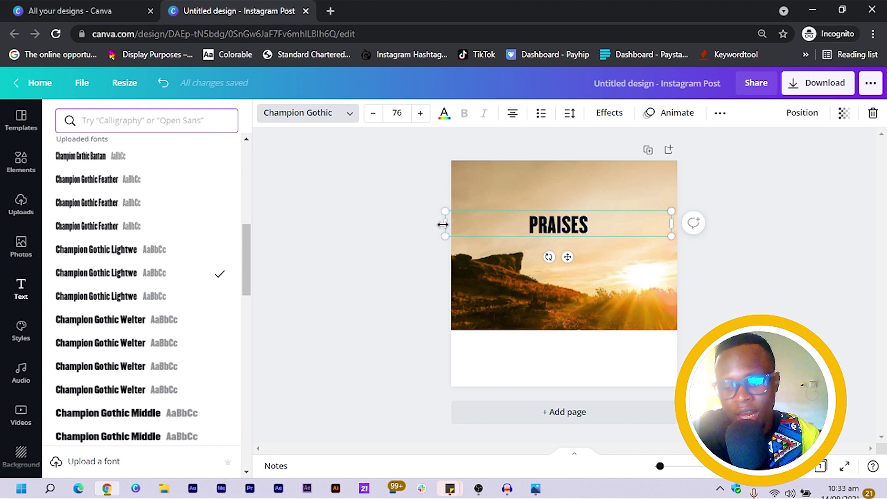
Narrow the PRAISES box, shift it right, and enlarge the text to size 208
{"action": "left_click_drag", "start_coordinate": [446, 224], "coordinate": [441, 317]}
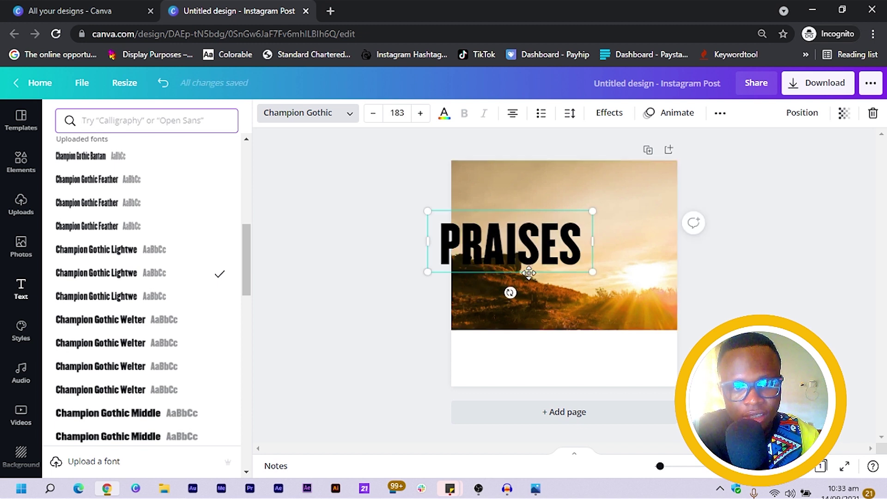
{"action": "left_click_drag", "start_coordinate": [529, 276], "coordinate": [596, 269]}
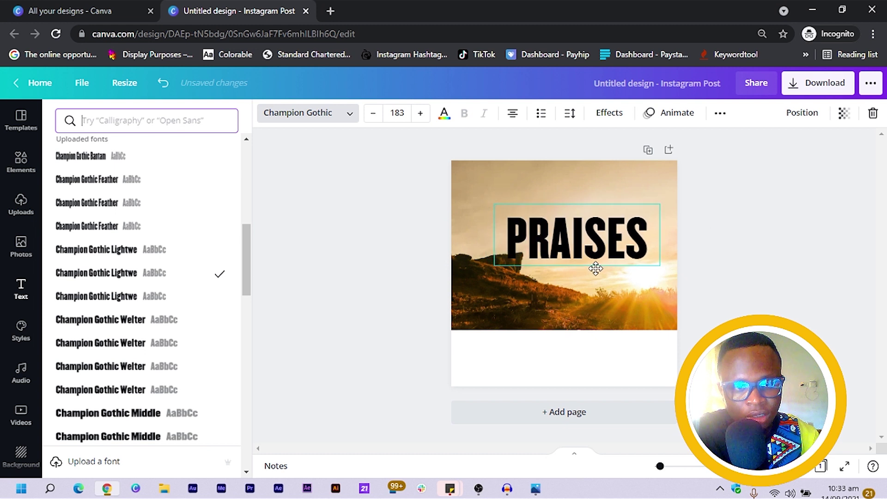
{"action": "left_click_drag", "start_coordinate": [493, 267], "coordinate": [472, 285]}
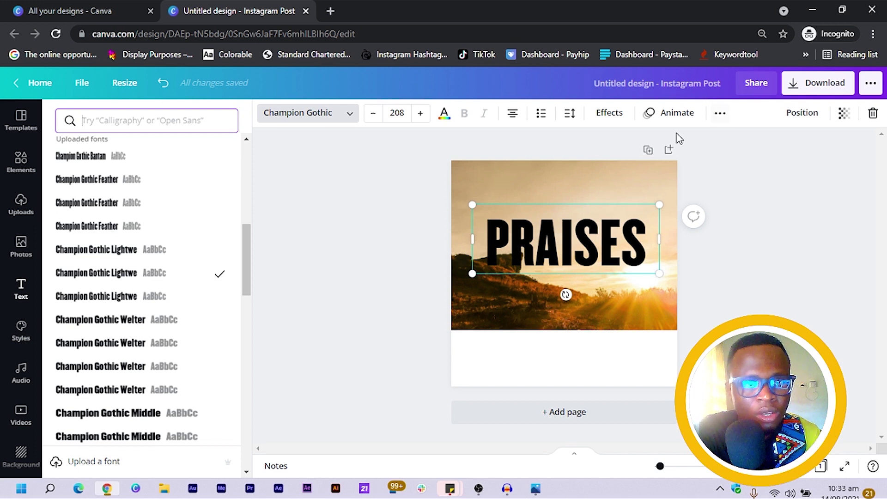
{"action": "left_click", "coordinate": [804, 114]}
Move PRAISES backward, trim the photo's top edge, and send the photo to the back
{"action": "left_click", "coordinate": [743, 155]}
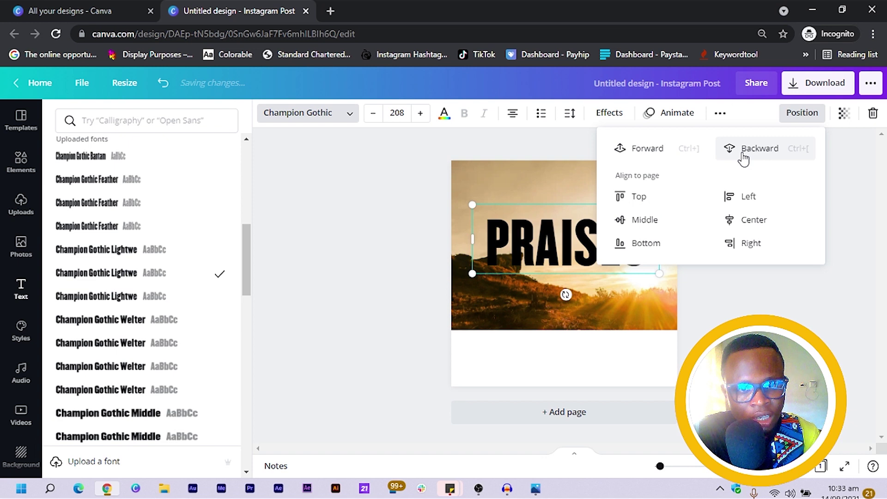
{"action": "left_click", "coordinate": [745, 155]}
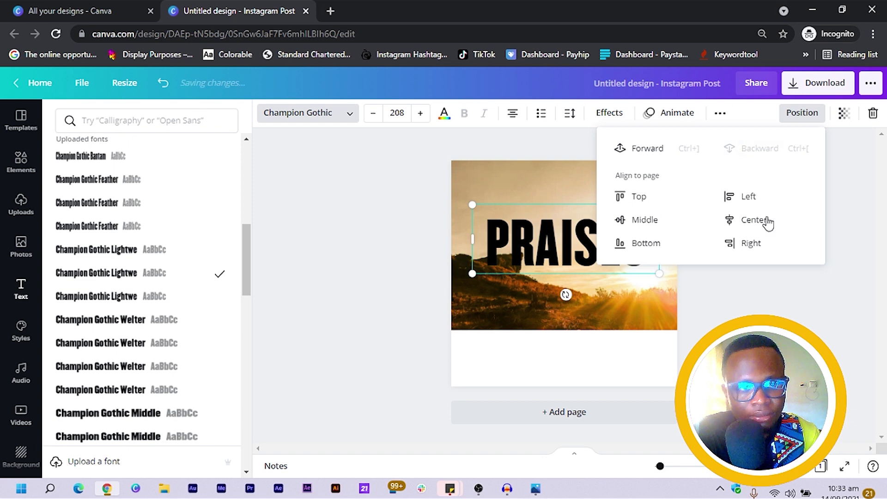
{"action": "key", "text": "Escape"}
{"action": "left_click", "coordinate": [611, 233]}
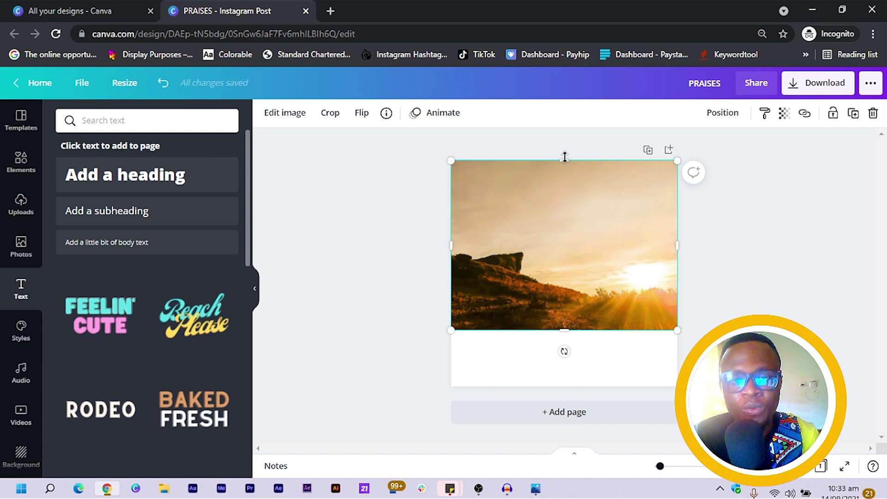
{"action": "left_click_drag", "start_coordinate": [564, 157], "coordinate": [559, 239]}
{"action": "left_click", "coordinate": [546, 210]}
{"action": "right_click", "coordinate": [544, 206]}
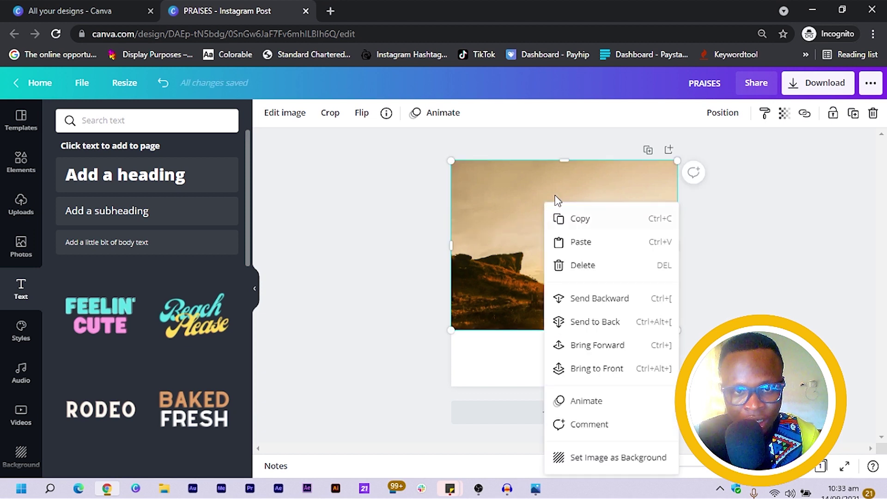
{"action": "left_click", "coordinate": [606, 321]}
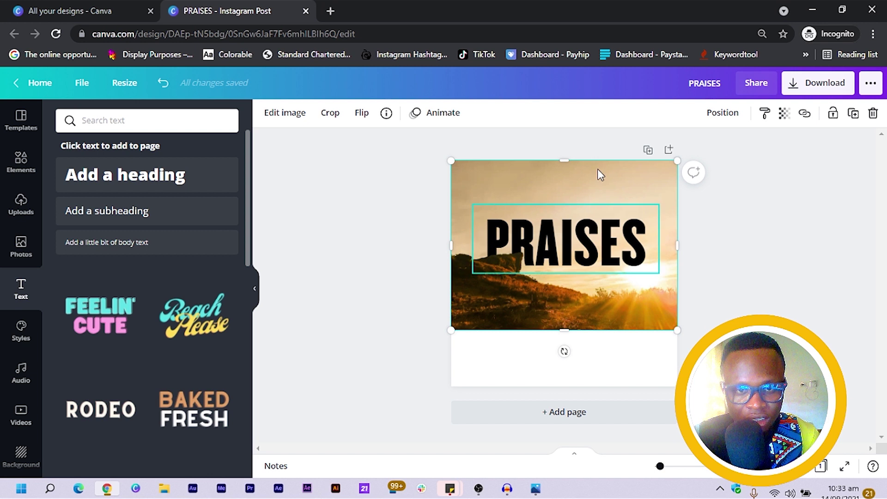
Nudge the PRAISES heading slightly upward
{"action": "left_click", "coordinate": [573, 231]}
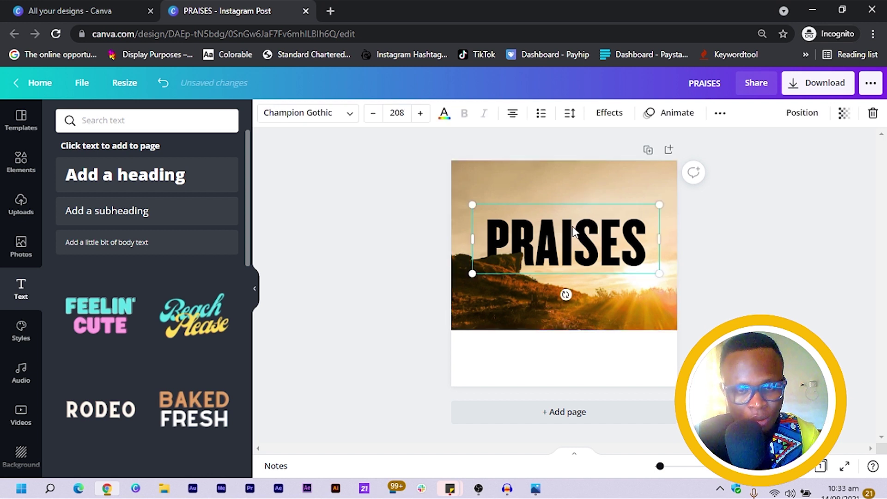
{"action": "key", "text": "shift+Up"}
{"action": "key", "text": "shift+Up"}
{"action": "key", "text": "shift+Up"}
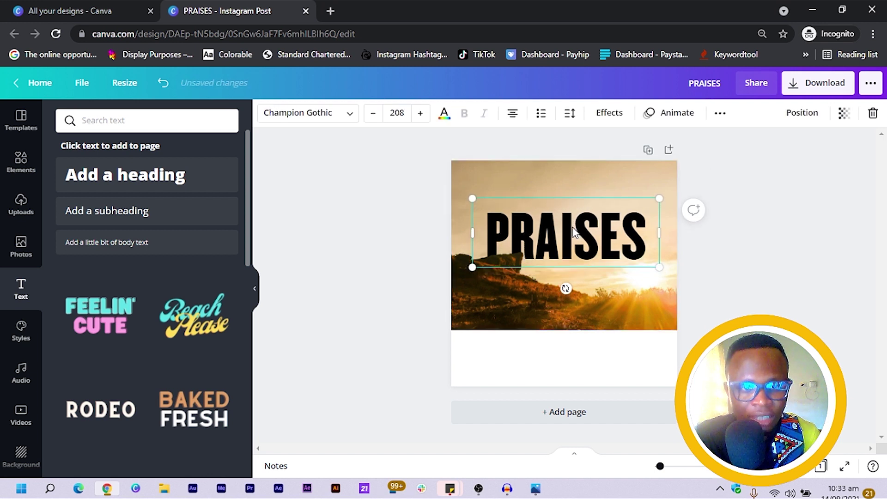
{"action": "left_click", "coordinate": [370, 283]}
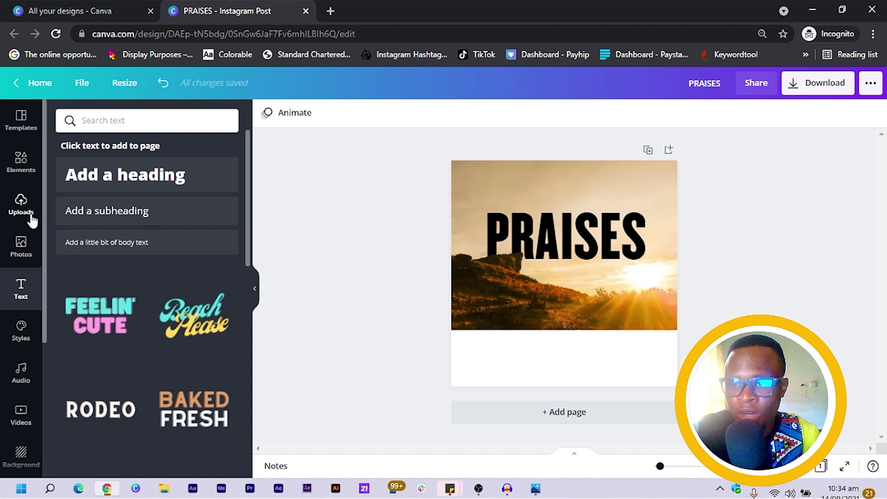
{"action": "left_click", "coordinate": [21, 205]}
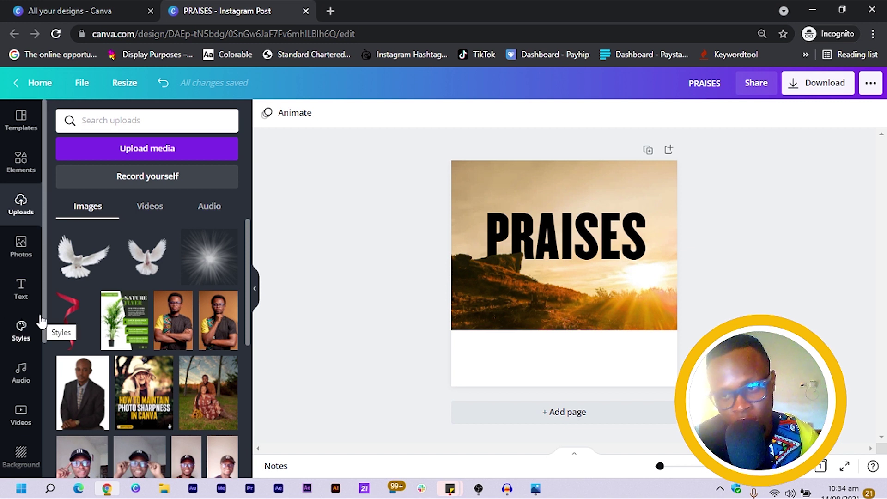
Add the red ribbon image from uploads, then rotate and enlarge it
{"action": "mouse_move", "coordinate": [73, 331]}
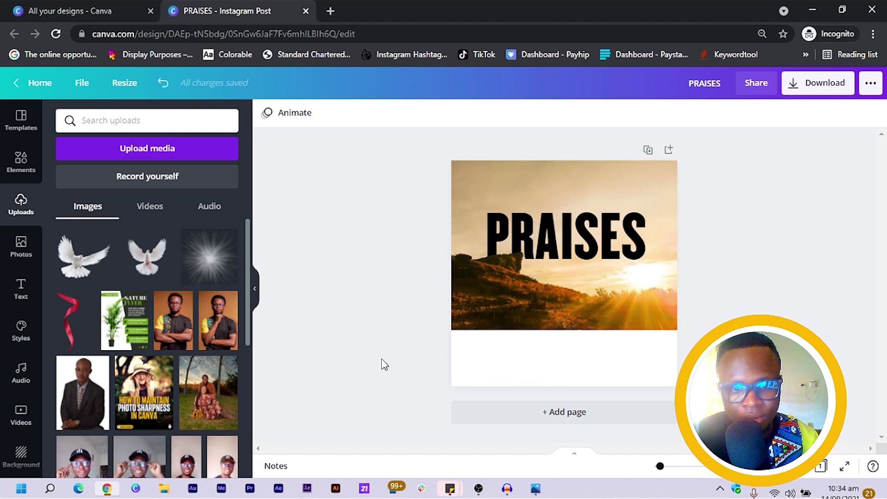
{"action": "left_click", "coordinate": [69, 329]}
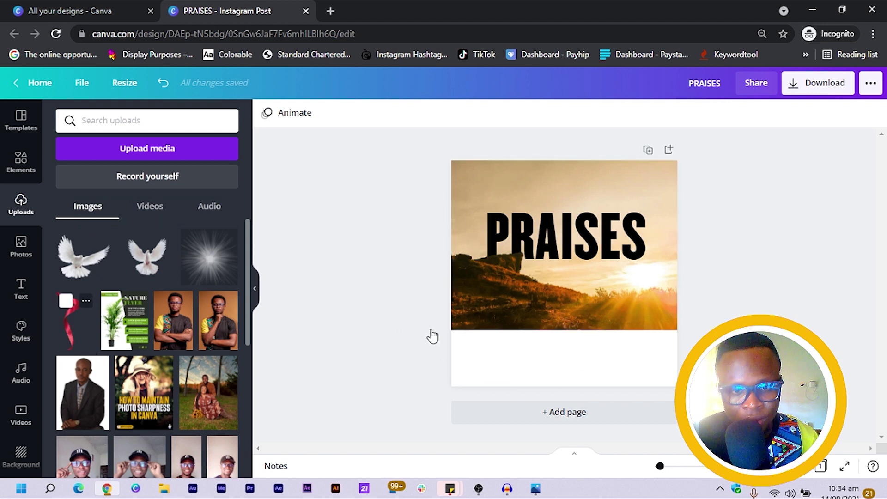
{"action": "left_click_drag", "start_coordinate": [628, 334], "coordinate": [476, 259]}
{"action": "left_click_drag", "start_coordinate": [660, 290], "coordinate": [663, 280]}
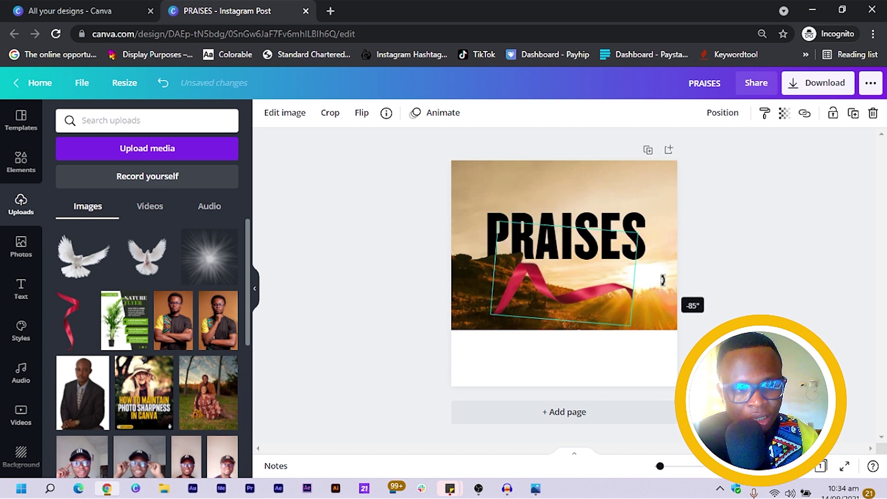
{"action": "left_click_drag", "start_coordinate": [565, 337], "coordinate": [565, 341]}
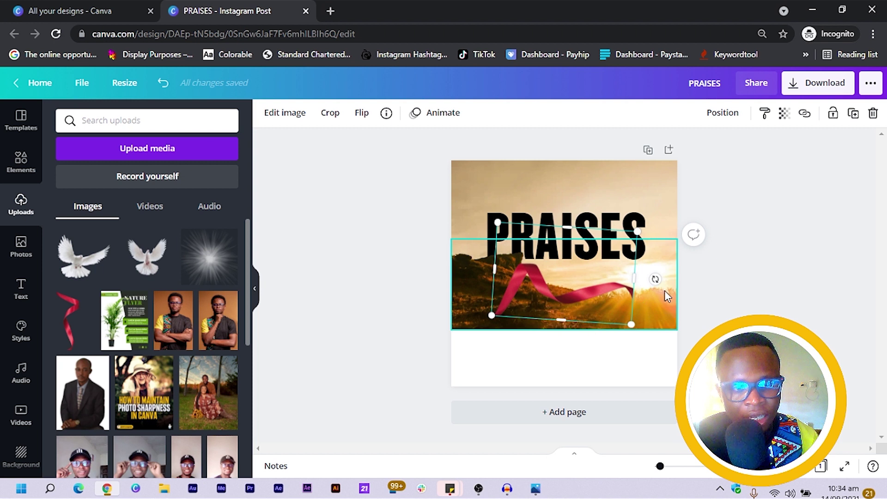
{"action": "left_click_drag", "start_coordinate": [655, 279], "coordinate": [446, 272]}
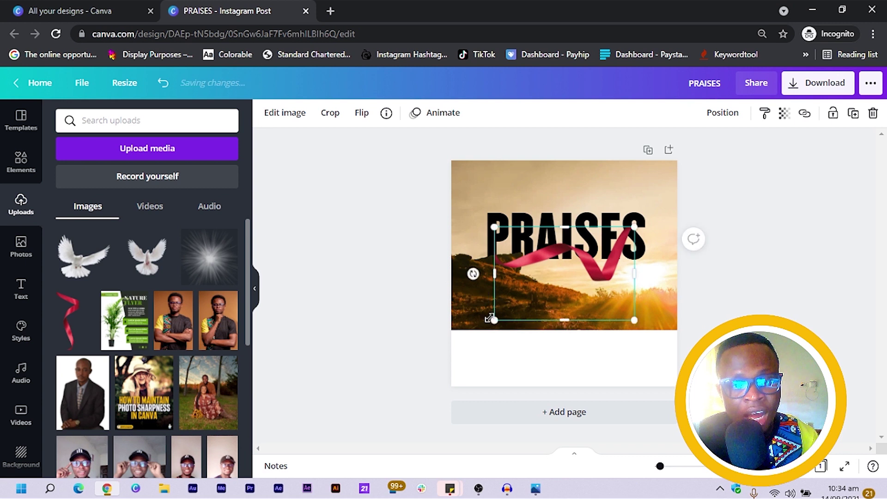
{"action": "left_click_drag", "start_coordinate": [449, 361], "coordinate": [272, 462]}
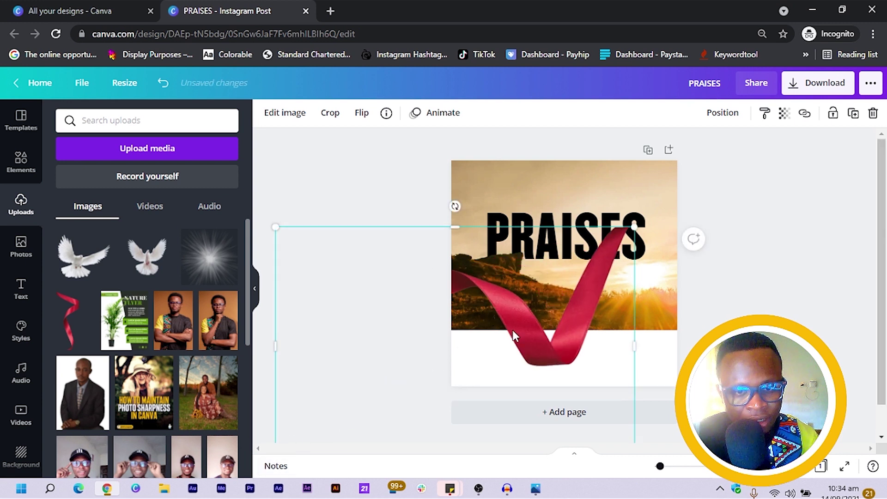
{"action": "left_click_drag", "start_coordinate": [522, 318], "coordinate": [656, 318]}
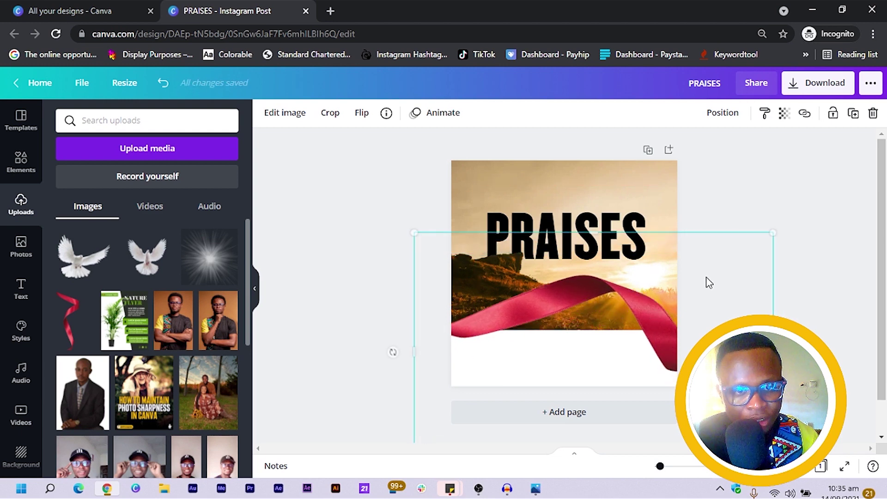
Position the ribbon diagonally along the photo's lower edge, enlarging and tilting it slightly
{"action": "scroll", "coordinate": [712, 277], "scroll_direction": "down", "scroll_amount": 1}
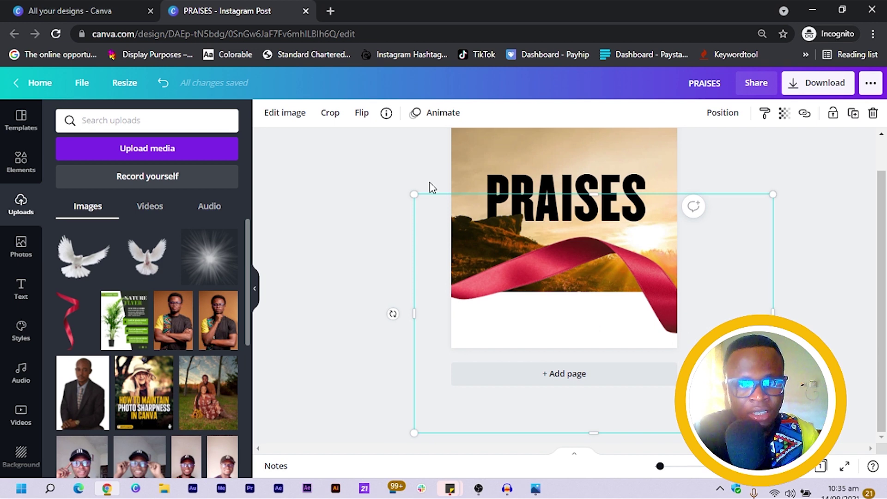
{"action": "scroll", "coordinate": [431, 187], "scroll_direction": "up", "scroll_amount": 1}
{"action": "left_click_drag", "start_coordinate": [526, 341], "coordinate": [535, 399]}
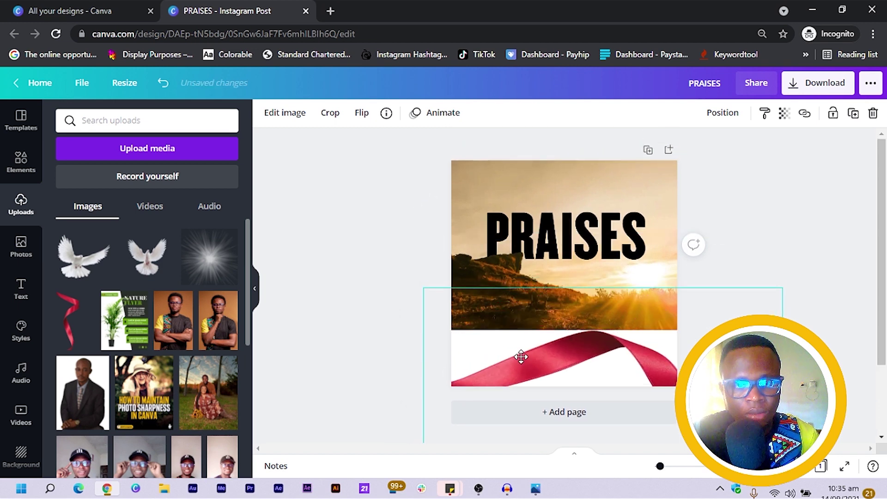
{"action": "left_click_drag", "start_coordinate": [396, 194], "coordinate": [553, 275]}
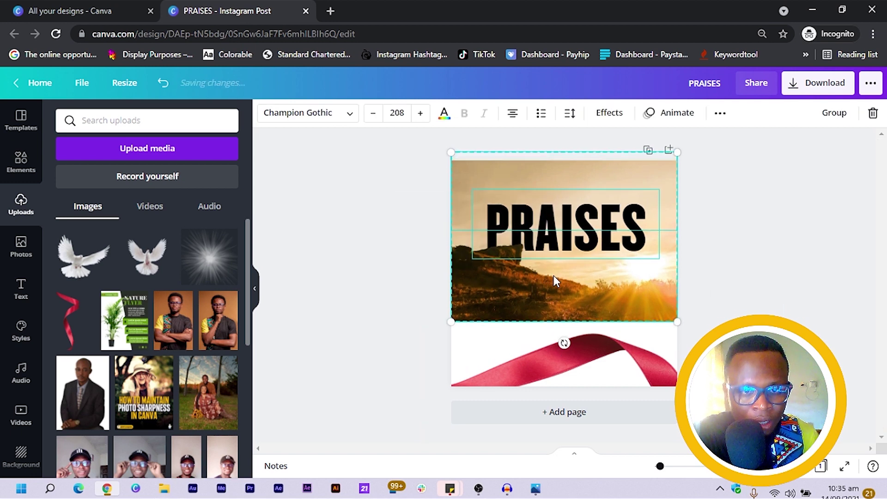
{"action": "left_click", "coordinate": [562, 340]}
{"action": "left_click_drag", "start_coordinate": [612, 328], "coordinate": [587, 293]}
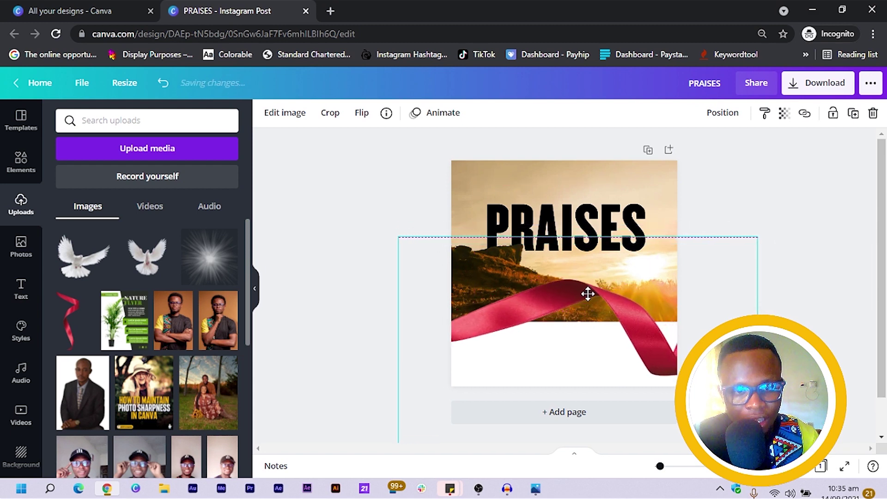
{"action": "left_click", "coordinate": [352, 311]}
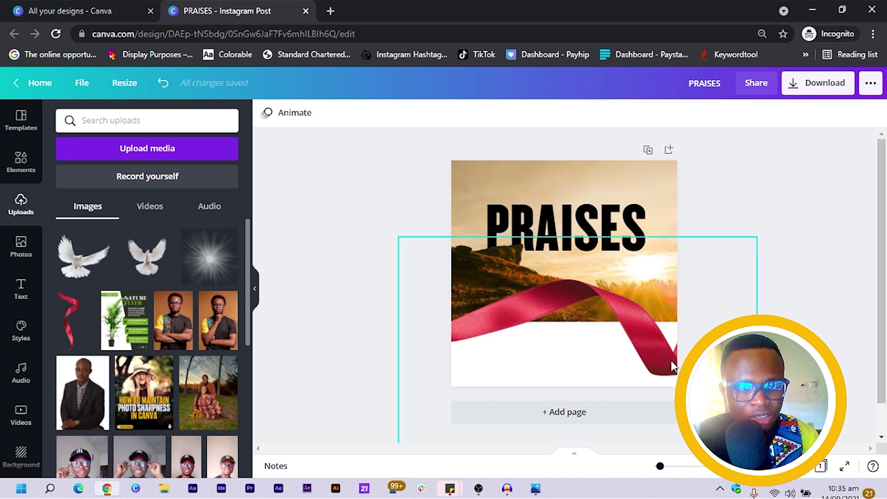
{"action": "left_click_drag", "start_coordinate": [658, 330], "coordinate": [688, 346]}
{"action": "left_click_drag", "start_coordinate": [427, 254], "coordinate": [412, 257]}
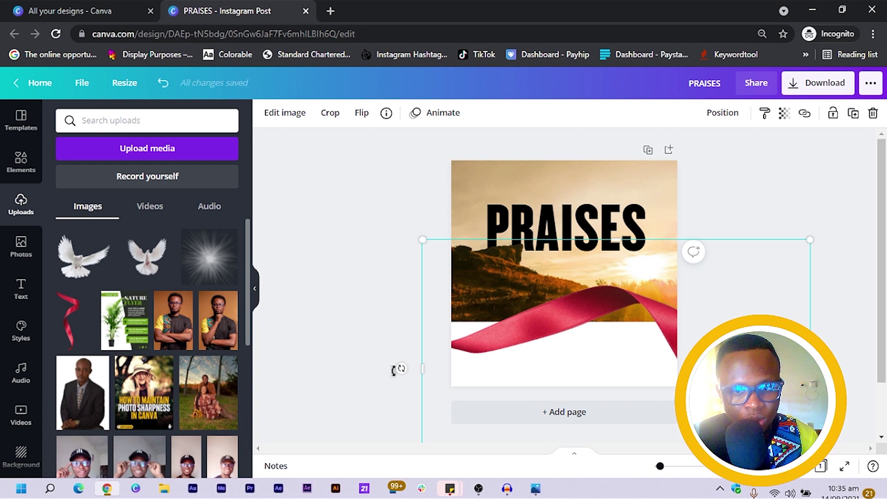
{"action": "left_click_drag", "start_coordinate": [401, 367], "coordinate": [356, 343]}
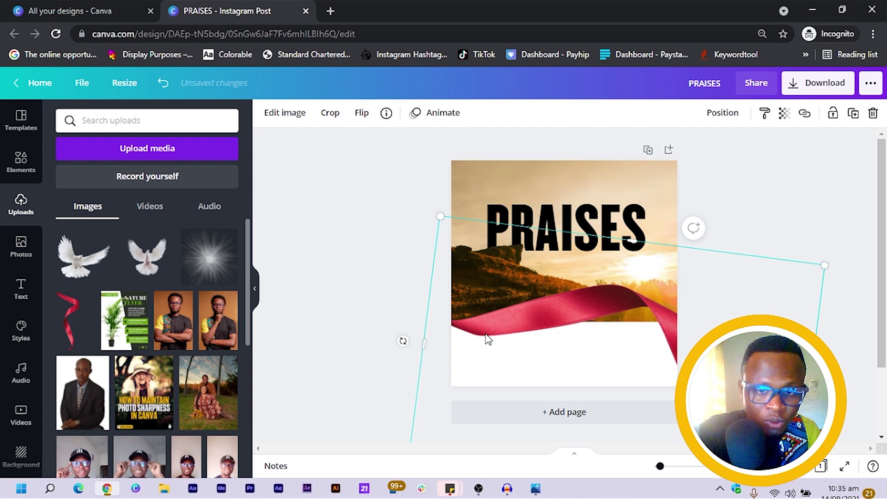
{"action": "left_click_drag", "start_coordinate": [488, 339], "coordinate": [483, 339]}
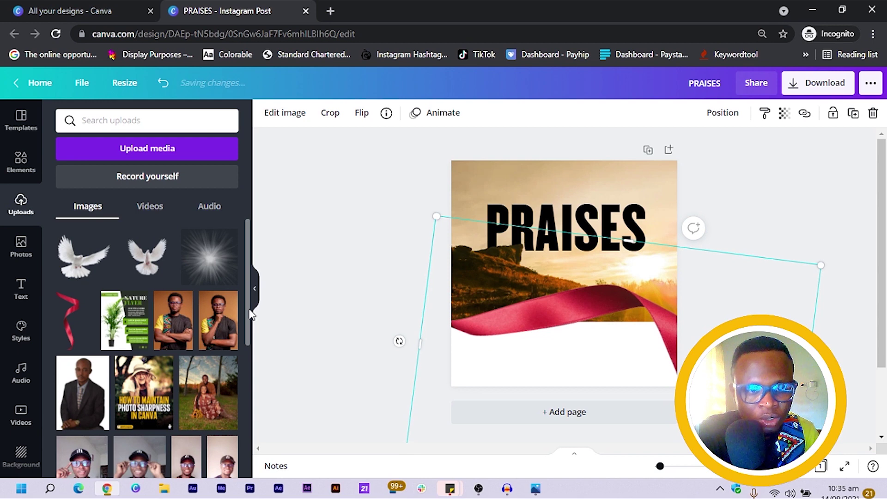
{"action": "left_click", "coordinate": [339, 248]}
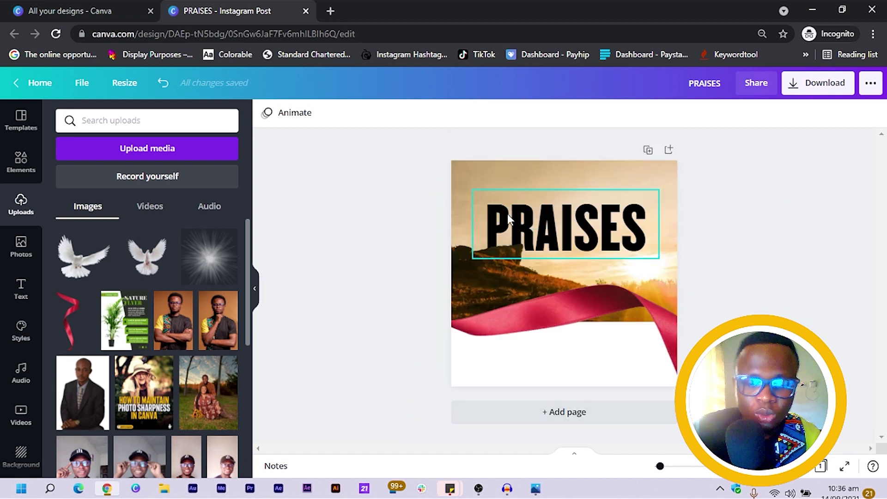
Add a rectangle, colour it dark brown from the photo colours, and tilt and stretch it
{"action": "key", "text": "r"}
{"action": "left_click_drag", "start_coordinate": [543, 318], "coordinate": [581, 379]}
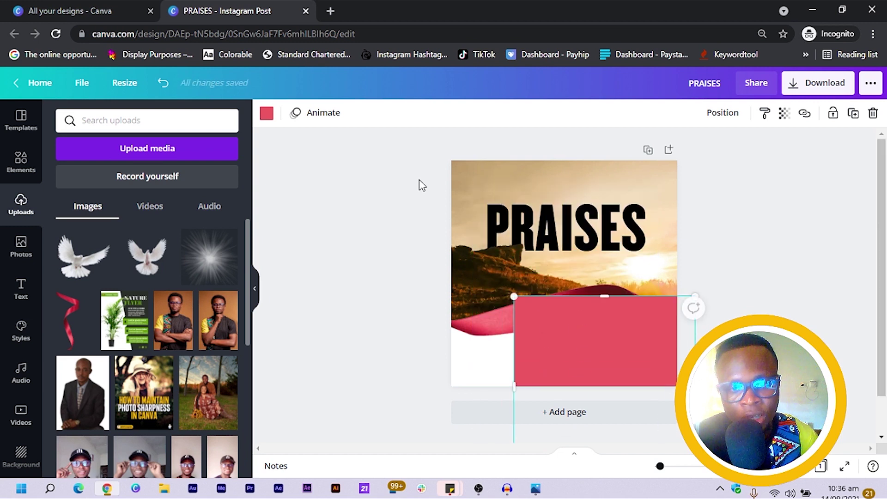
{"action": "left_click", "coordinate": [266, 115]}
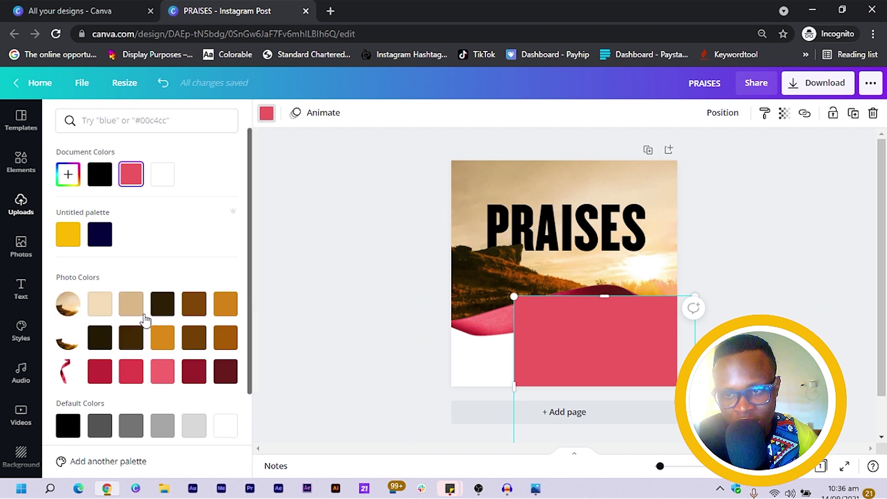
{"action": "left_click", "coordinate": [162, 304]}
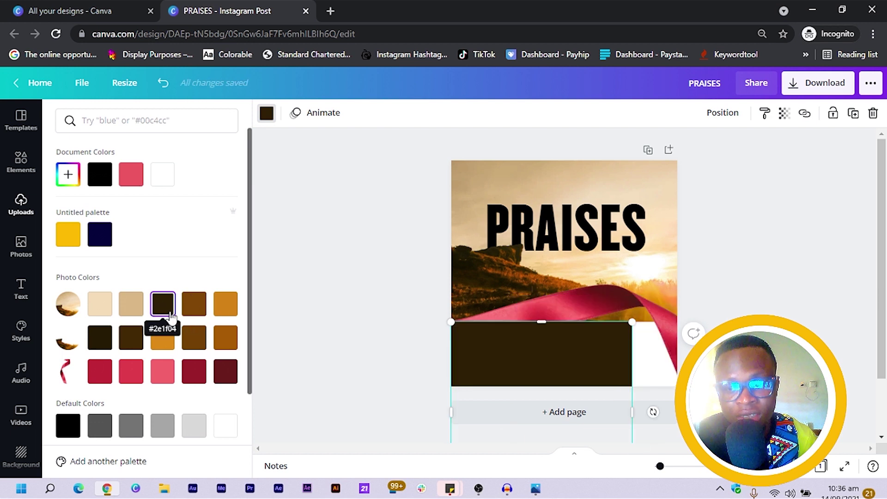
{"action": "left_click_drag", "start_coordinate": [653, 411], "coordinate": [655, 393]}
{"action": "left_click_drag", "start_coordinate": [570, 364], "coordinate": [564, 355]}
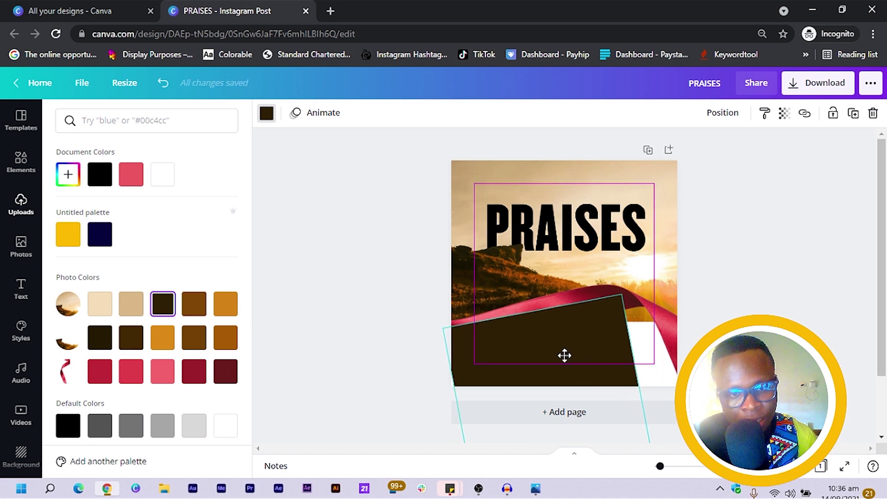
{"action": "mouse_move", "coordinate": [637, 362]}
{"action": "left_mouse_down"}
{"action": "mouse_move", "coordinate": [647, 362]}
{"action": "mouse_move", "coordinate": [640, 364]}
{"action": "left_mouse_up"}
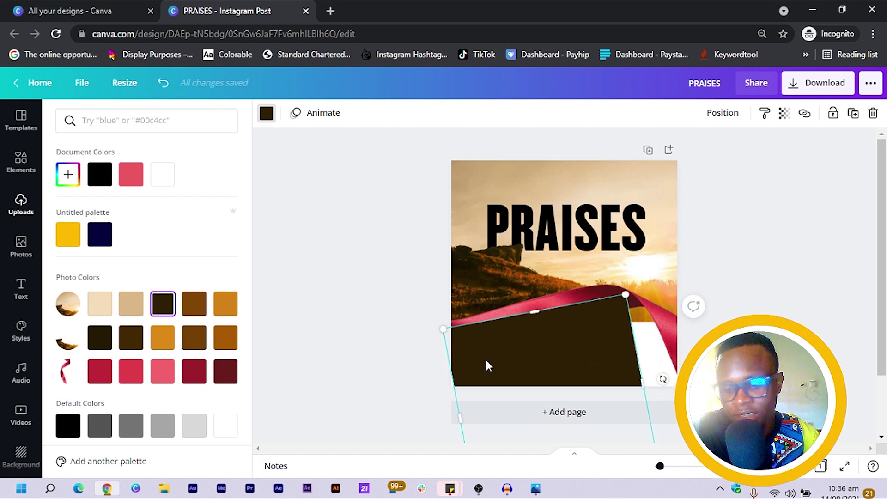
{"action": "left_click_drag", "start_coordinate": [488, 366], "coordinate": [666, 373]}
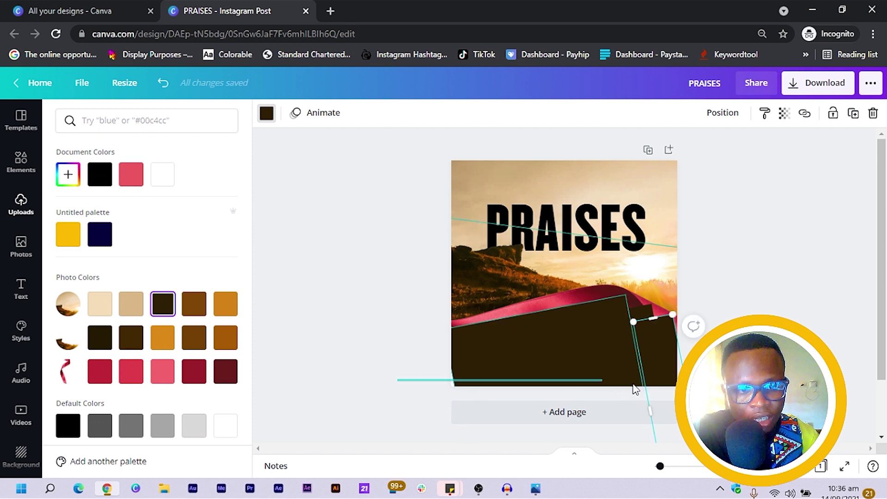
Group the selected brown shapes and enlarge the group across the lower section
{"action": "left_click", "coordinate": [496, 266], "text": "shift"}
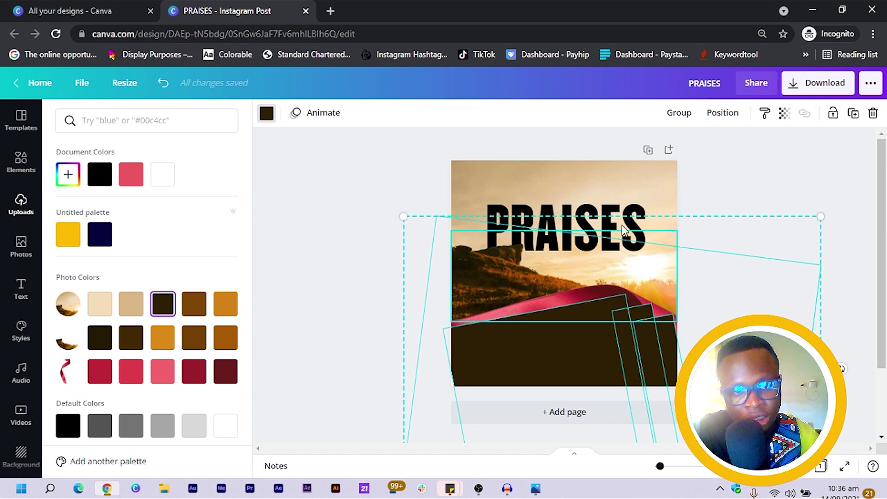
{"action": "left_click", "coordinate": [474, 277], "text": "shift"}
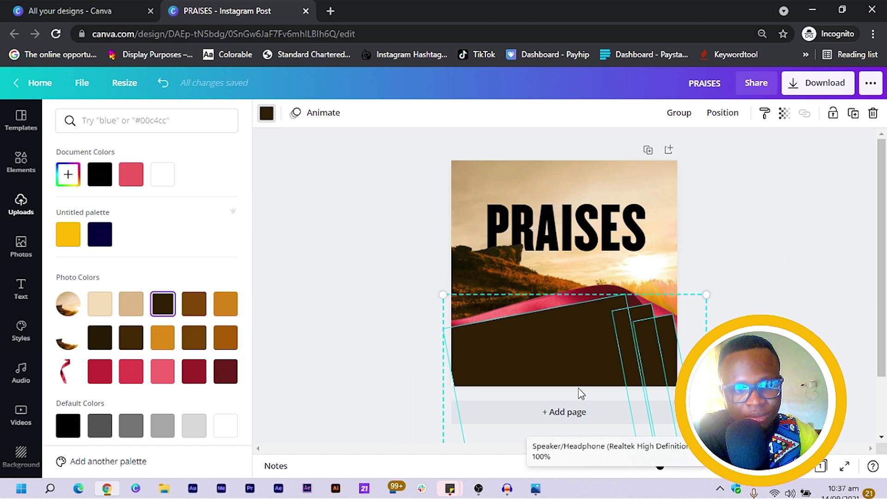
{"action": "left_click", "coordinate": [679, 113]}
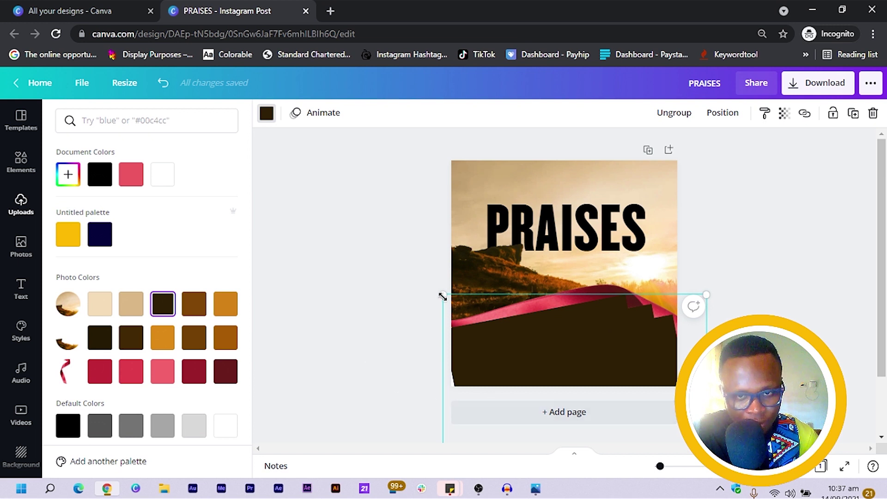
{"action": "left_click_drag", "start_coordinate": [436, 294], "coordinate": [431, 290]}
{"action": "left_click_drag", "start_coordinate": [552, 356], "coordinate": [557, 364]}
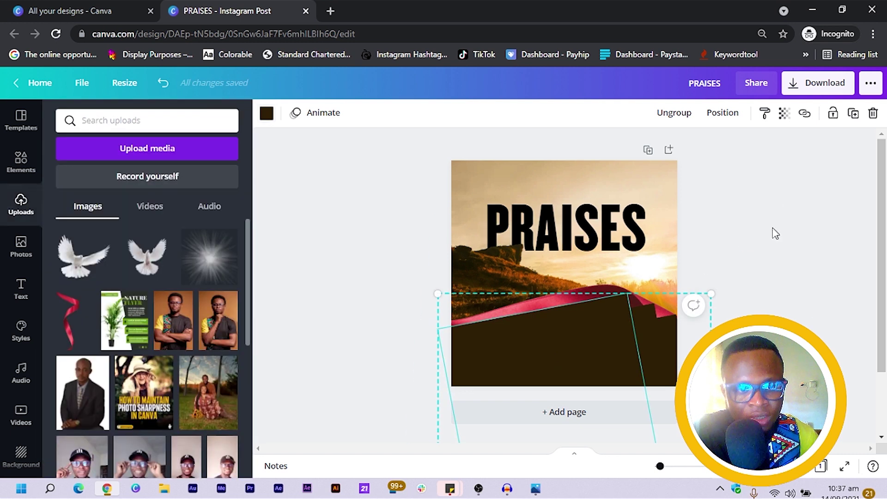
{"action": "left_click", "coordinate": [772, 231]}
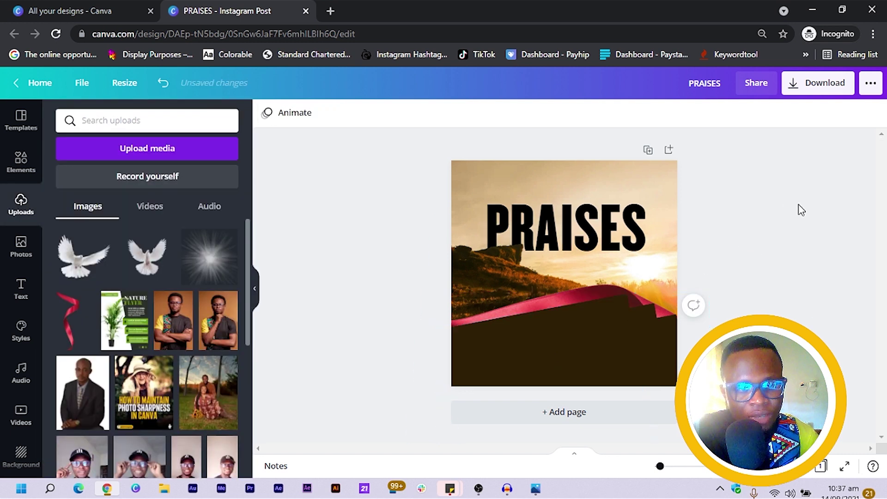
Try bringing the sunset photo to the front, then undo the change
{"action": "left_click", "coordinate": [590, 282]}
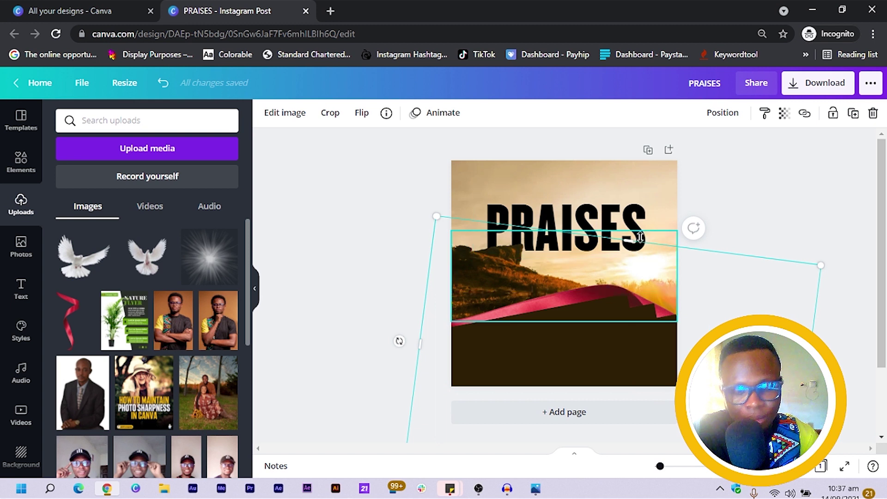
{"action": "left_click", "coordinate": [595, 288]}
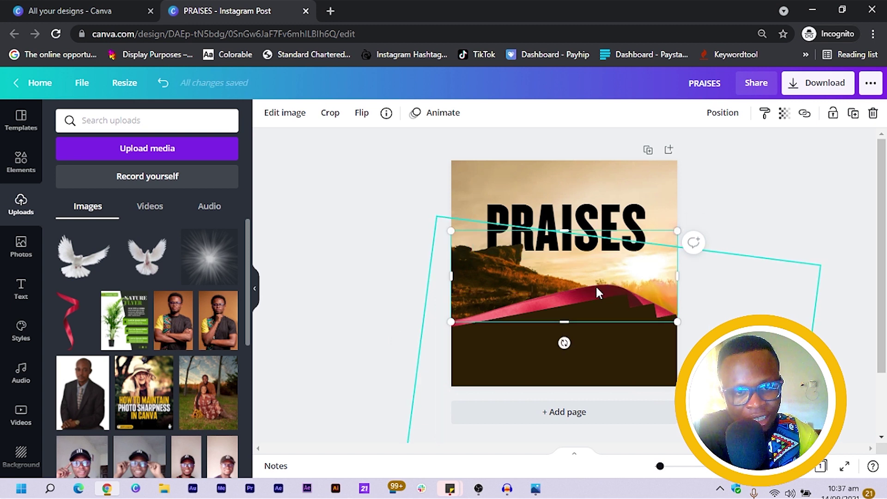
{"action": "left_click", "coordinate": [723, 116]}
{"action": "left_click", "coordinate": [550, 171]}
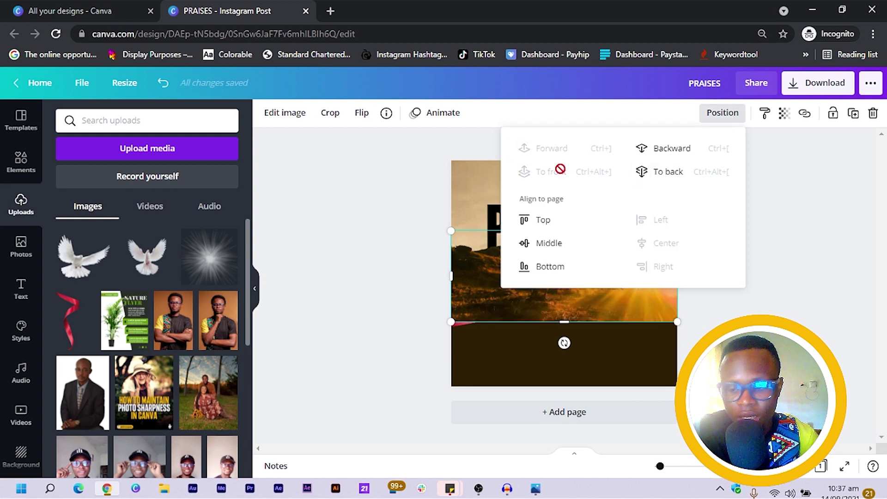
{"action": "left_click", "coordinate": [389, 177]}
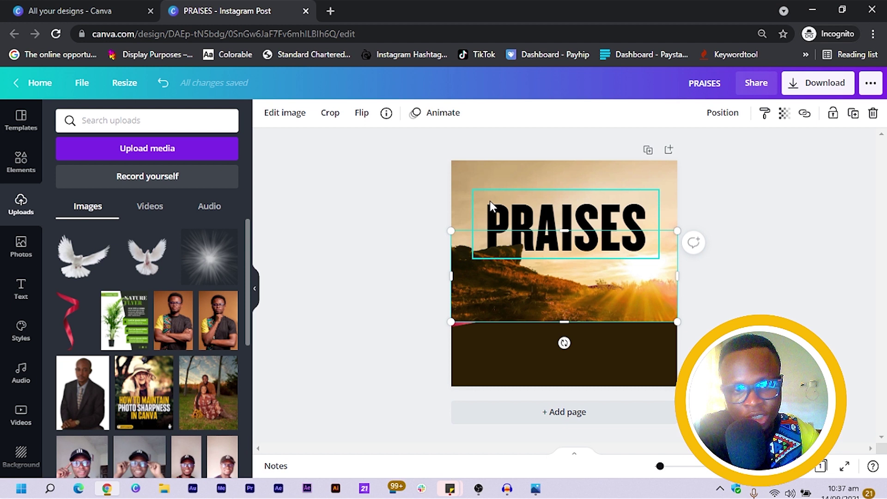
{"action": "key", "text": "ctrl+z"}
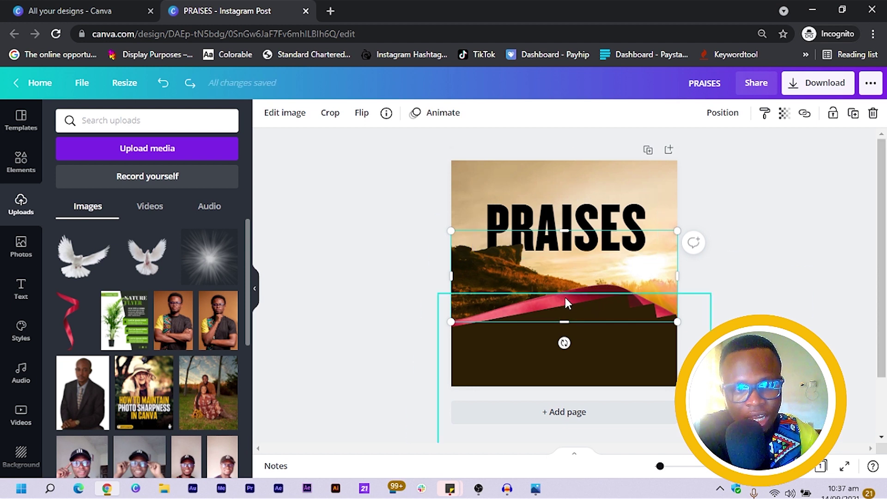
{"action": "left_click", "coordinate": [565, 297]}
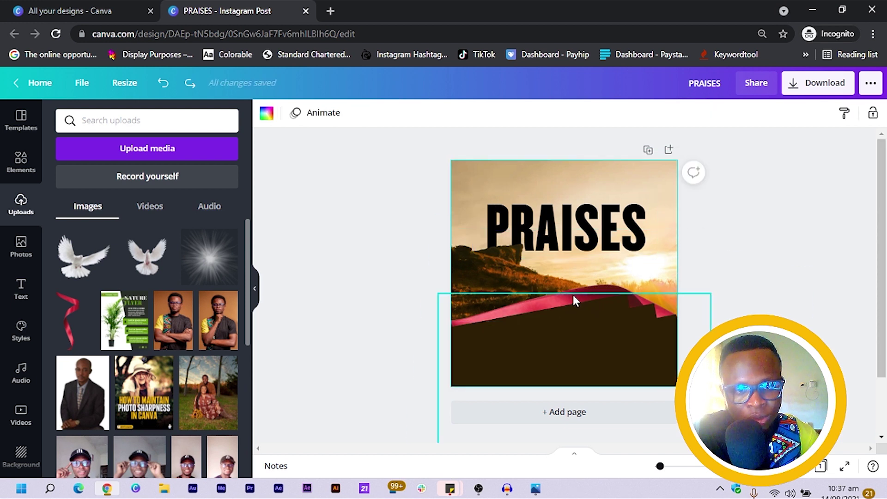
Bring the ribbon to the front over the brown shapes and nudge it slightly down
{"action": "left_click", "coordinate": [617, 283]}
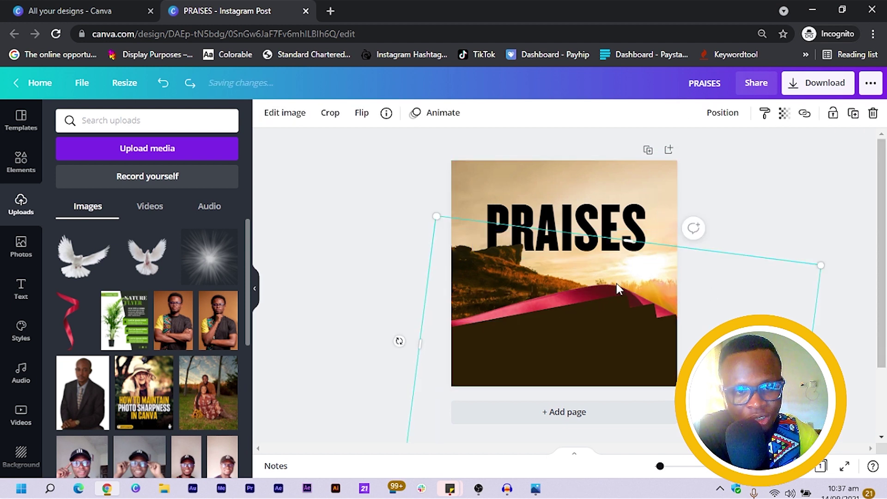
{"action": "left_click", "coordinate": [724, 113]}
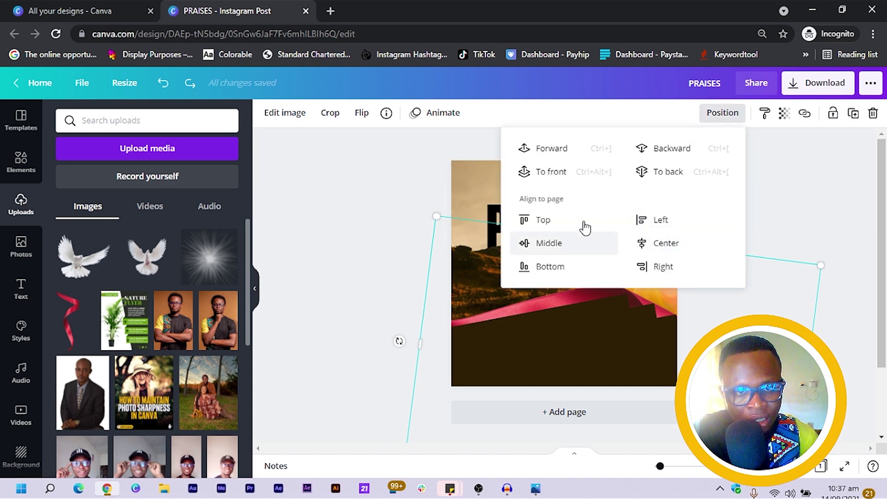
{"action": "left_click", "coordinate": [560, 165]}
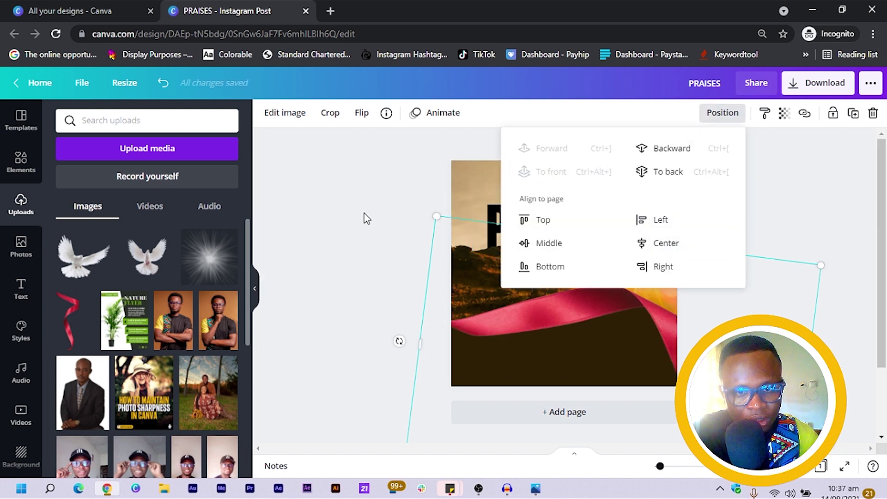
{"action": "left_click", "coordinate": [365, 217]}
{"action": "left_click", "coordinate": [372, 244]}
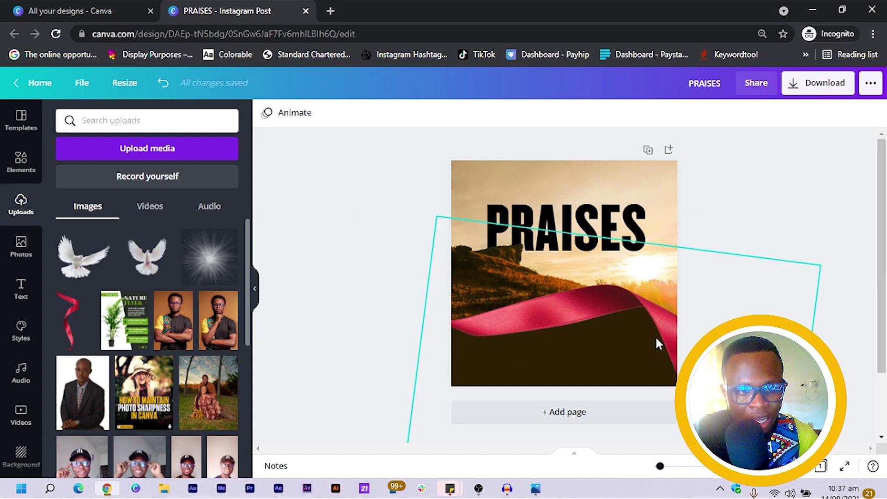
{"action": "left_click", "coordinate": [670, 332]}
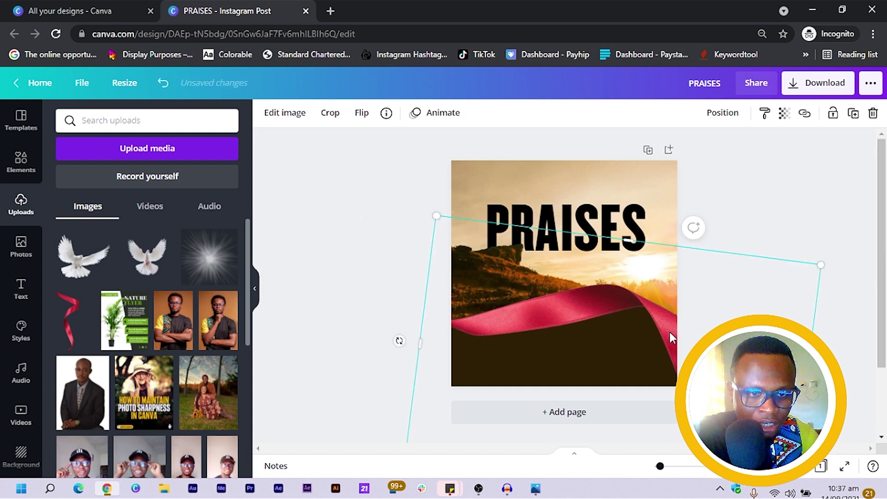
{"action": "left_click_drag", "start_coordinate": [670, 332], "coordinate": [672, 341]}
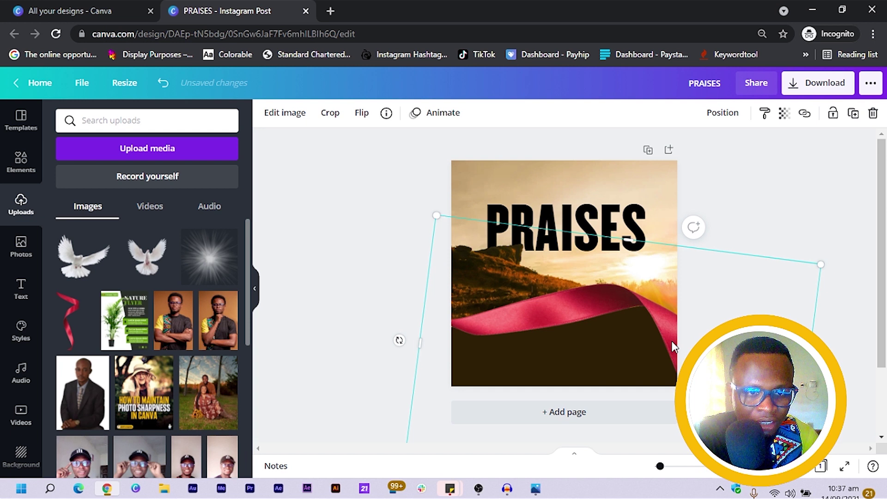
{"action": "left_click", "coordinate": [362, 215]}
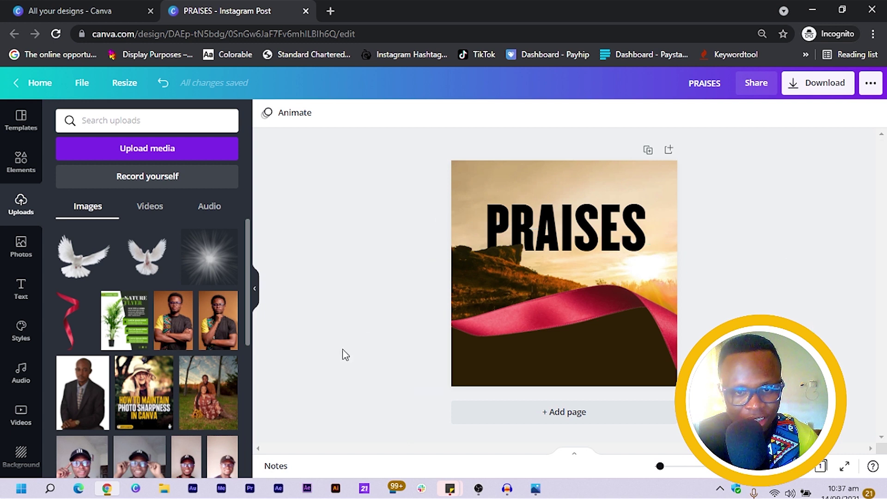
Nudge the ribbon and dark shapes up, then back down
{"action": "left_click_drag", "start_coordinate": [370, 367], "coordinate": [692, 345]}
{"action": "key", "text": "Up"}
{"action": "key", "text": "Up"}
{"action": "key", "text": "Up"}
{"action": "key", "text": "Up"}
{"action": "key", "text": "Up"}
{"action": "key", "text": "Up"}
{"action": "key", "text": "Up"}
{"action": "key", "text": "Up"}
{"action": "key", "text": "Up"}
{"action": "key", "text": "Up"}
{"action": "key", "text": "Up"}
{"action": "key", "text": "Up"}
{"action": "key", "text": "Up"}
{"action": "key", "text": "Up"}
{"action": "key", "text": "Up"}
{"action": "key", "text": "Up"}
{"action": "key", "text": "Up"}
{"action": "key", "text": "Up"}
{"action": "key", "text": "Up"}
{"action": "key", "text": "Up"}
{"action": "key", "text": "Down"}
{"action": "key", "text": "Down"}
{"action": "key", "text": "Down"}
{"action": "key", "text": "Down"}
{"action": "key", "text": "Down"}
{"action": "key", "text": "Down"}
{"action": "key", "text": "Down"}
{"action": "key", "text": "Down"}
{"action": "key", "text": "Down"}
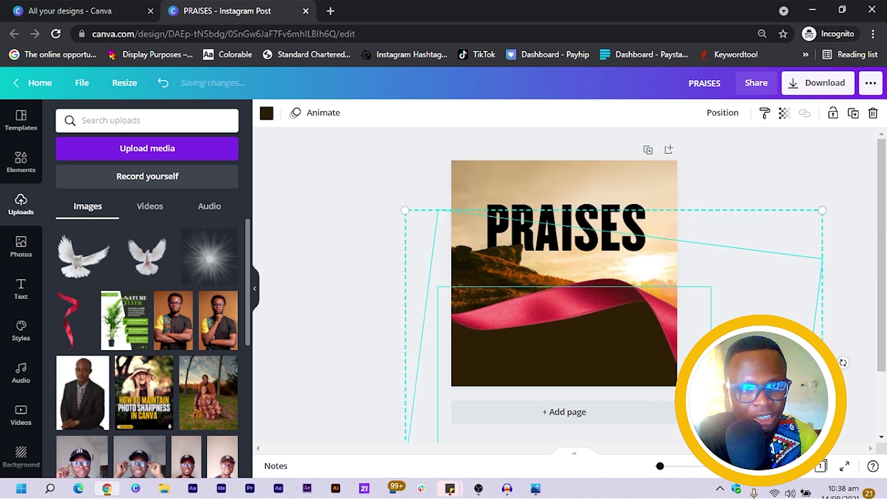
{"action": "left_click", "coordinate": [328, 349]}
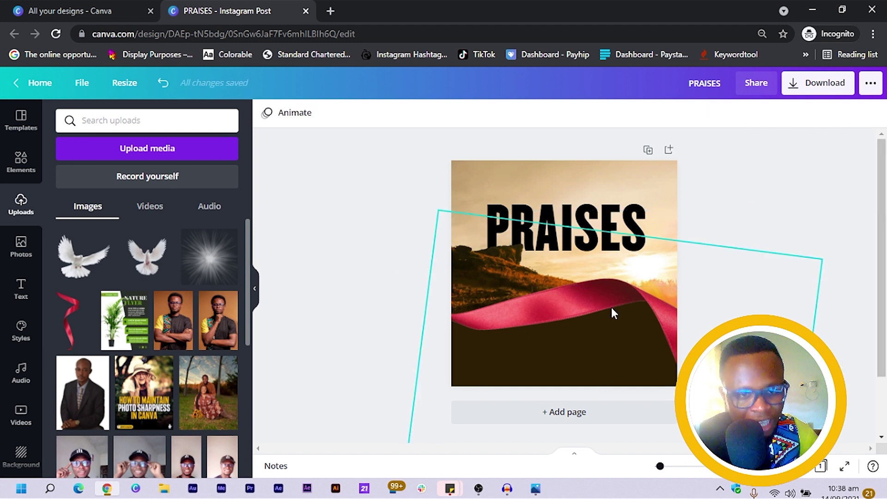
Set the ribbon image's Blur adjustment to -10
{"action": "left_click", "coordinate": [561, 306]}
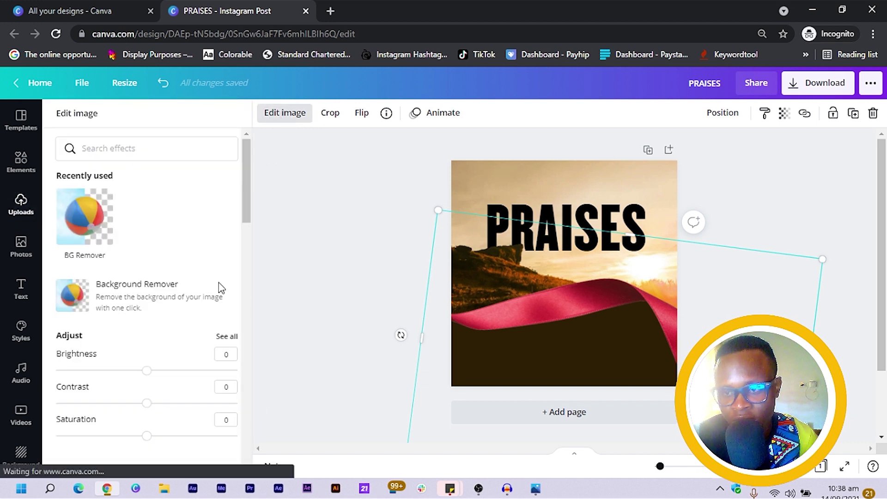
{"action": "scroll", "coordinate": [208, 282], "scroll_direction": "down", "scroll_amount": 3}
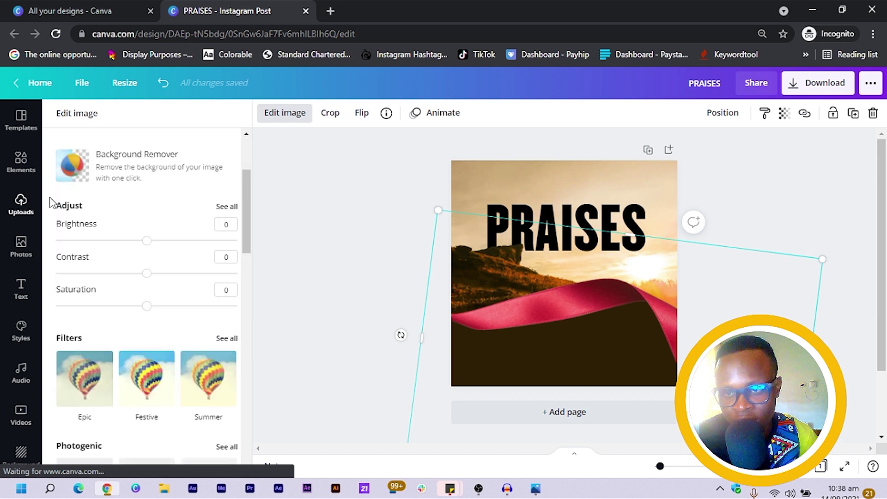
{"action": "left_click", "coordinate": [226, 207]}
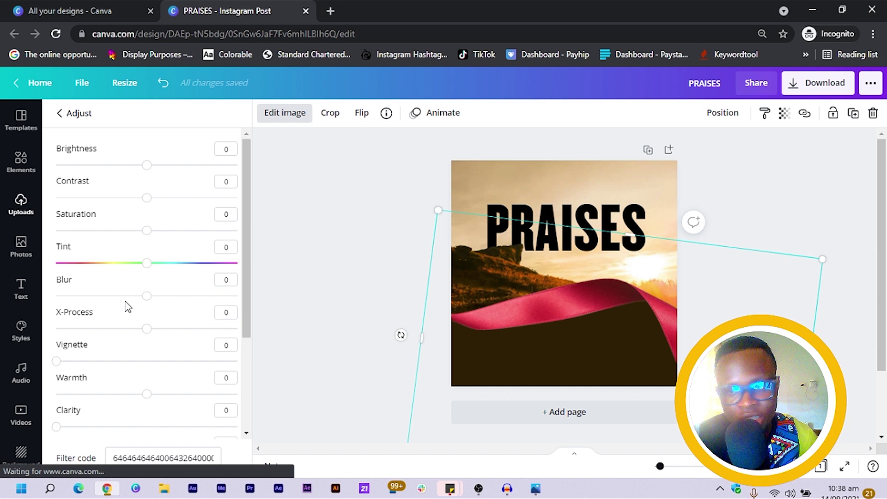
{"action": "left_click", "coordinate": [225, 280]}
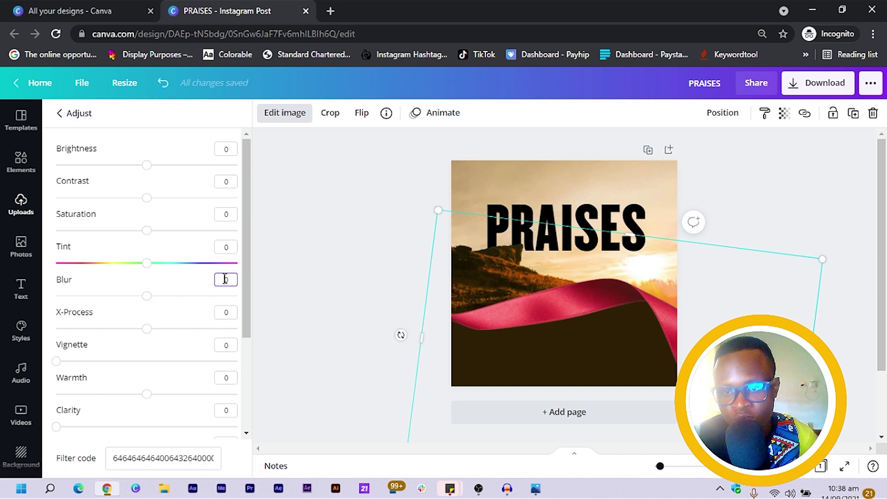
{"action": "double_click", "coordinate": [225, 279]}
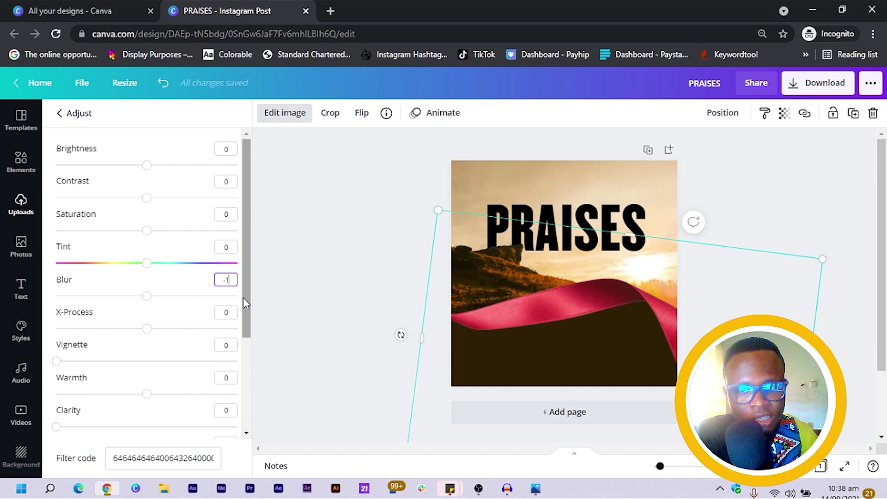
{"action": "key", "text": "Return"}
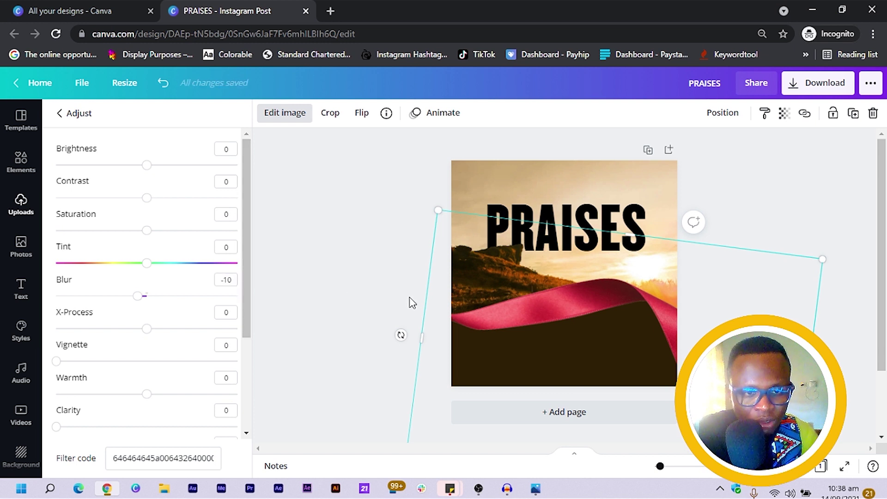
{"action": "left_click", "coordinate": [331, 275]}
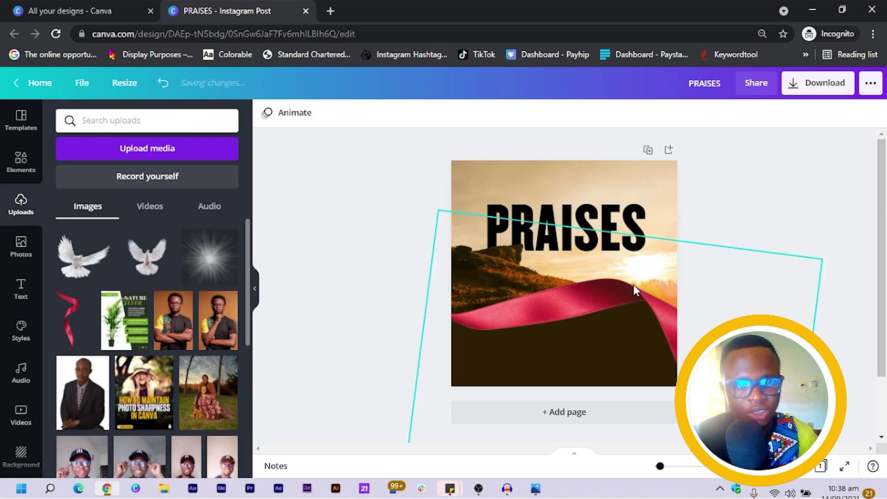
Recolour PRAISES dark crimson from the photo colours and narrow its box to 774 wide
{"action": "left_click", "coordinate": [602, 221]}
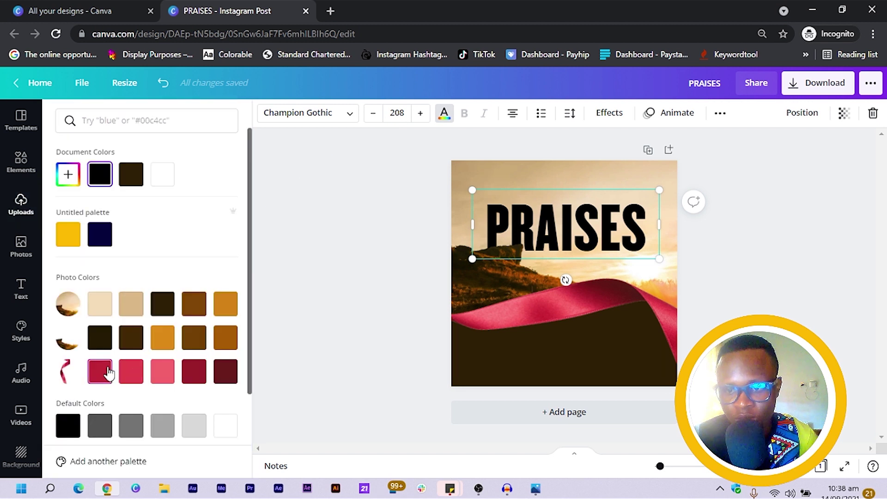
{"action": "left_click", "coordinate": [102, 371]}
{"action": "left_click", "coordinate": [194, 372]}
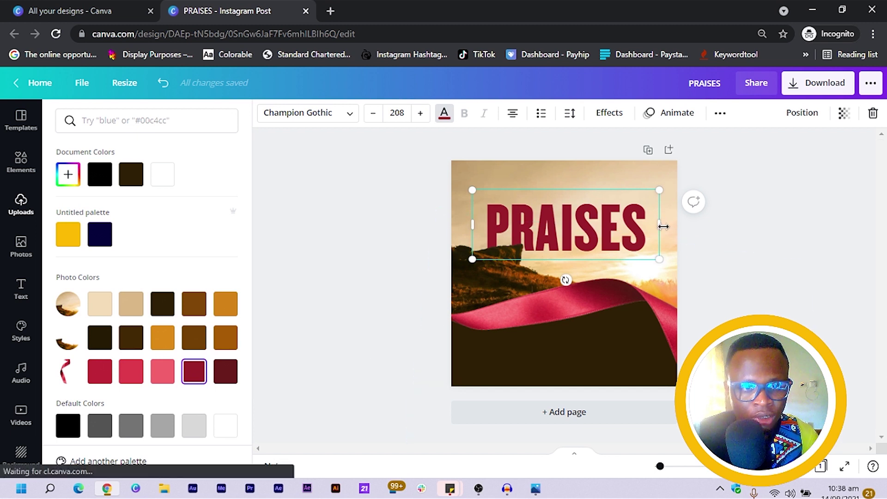
{"action": "left_click_drag", "start_coordinate": [661, 225], "coordinate": [651, 222]}
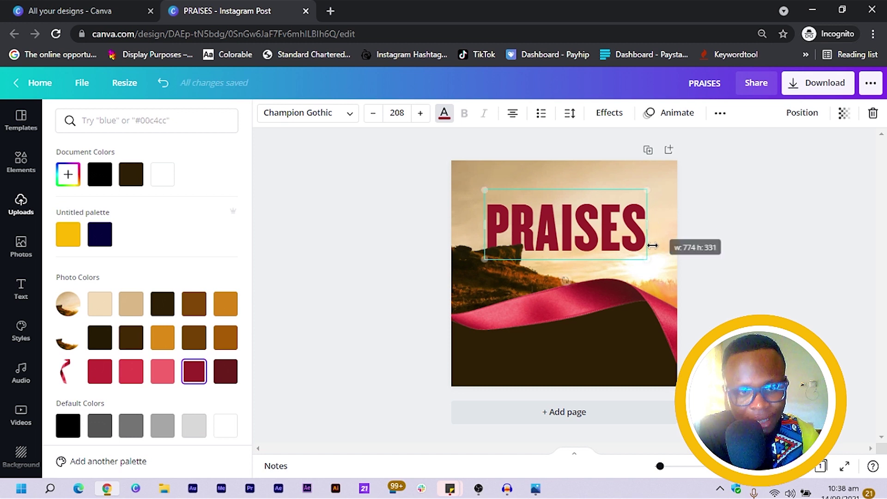
Enlarge the PRAISES headline to font size 256 so it stretches nearly edge to edge
{"action": "left_click_drag", "start_coordinate": [656, 270], "coordinate": [666, 277]}
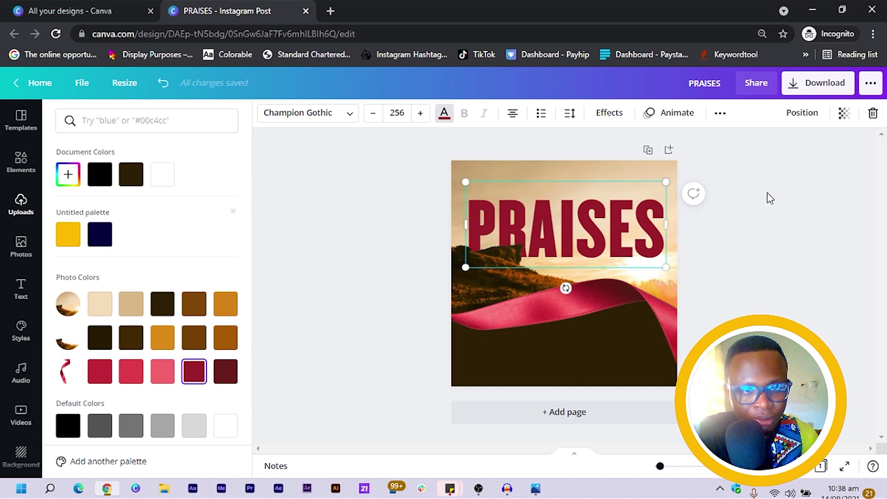
{"action": "left_click", "coordinate": [651, 212]}
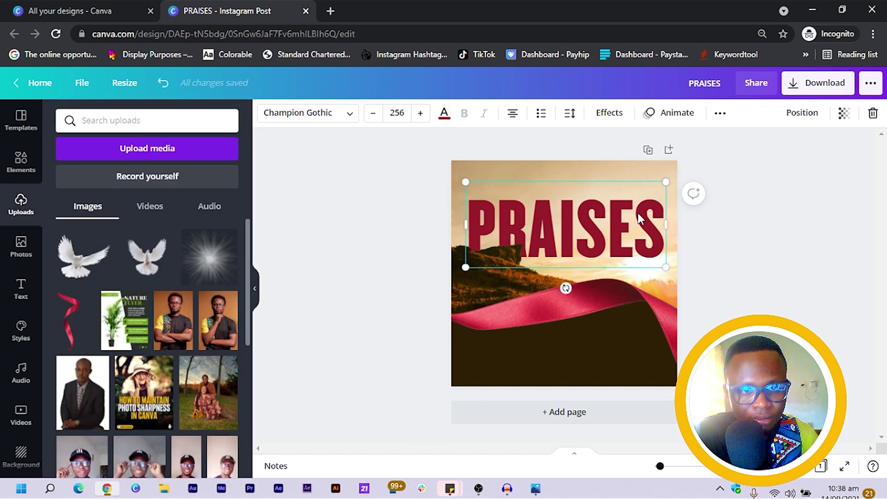
{"action": "left_click", "coordinate": [759, 235]}
{"action": "left_click", "coordinate": [638, 211]}
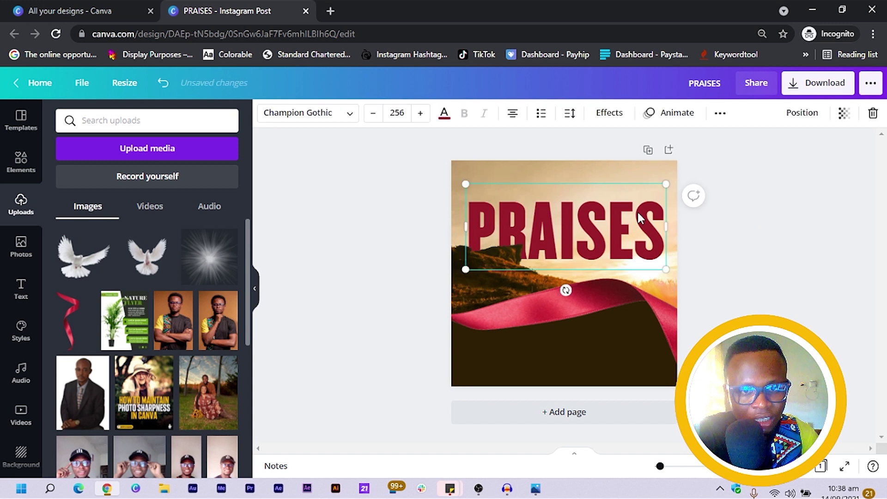
{"action": "left_click", "coordinate": [726, 241]}
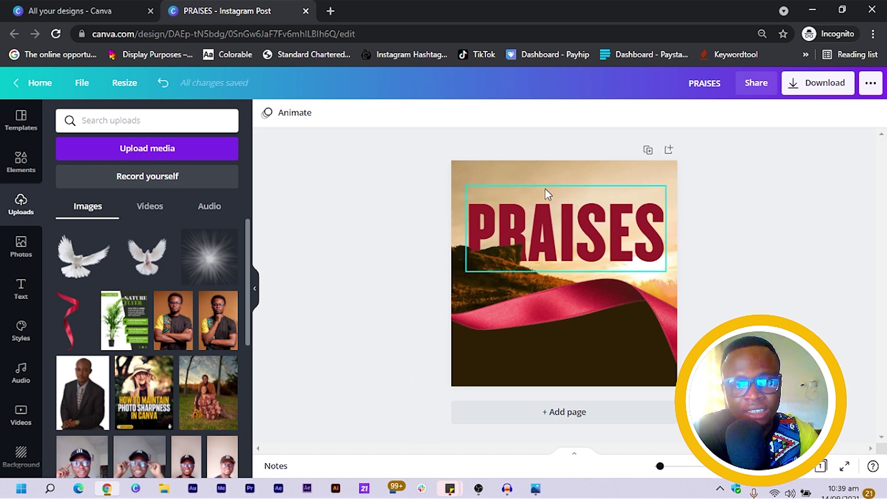
Add a new text box set in the Montserrat Classic font
{"action": "key", "text": "t"}
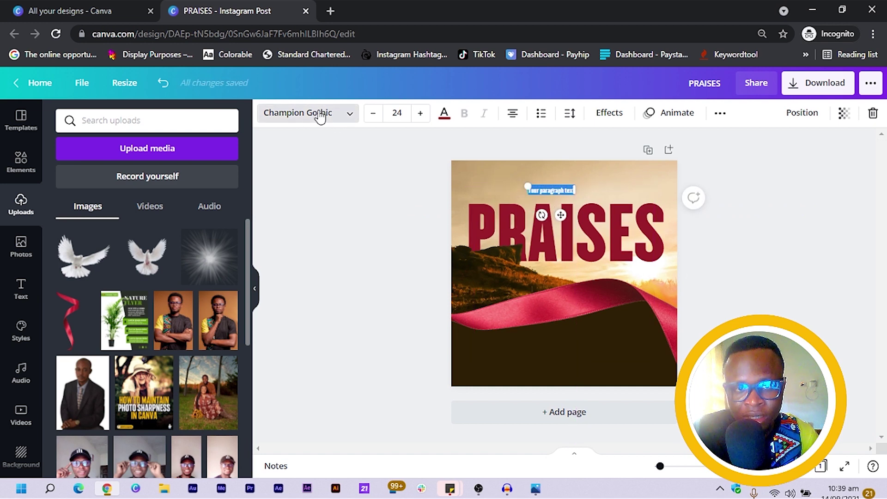
{"action": "left_click", "coordinate": [300, 122]}
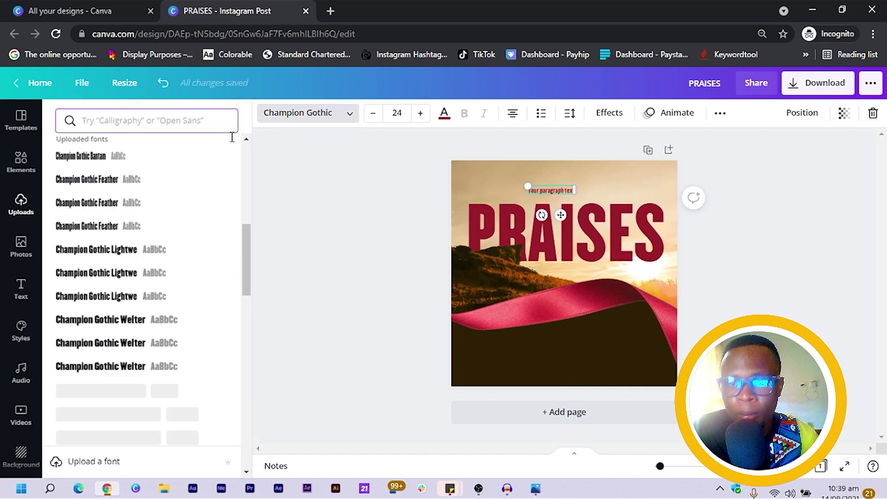
{"action": "left_click", "coordinate": [144, 121]}
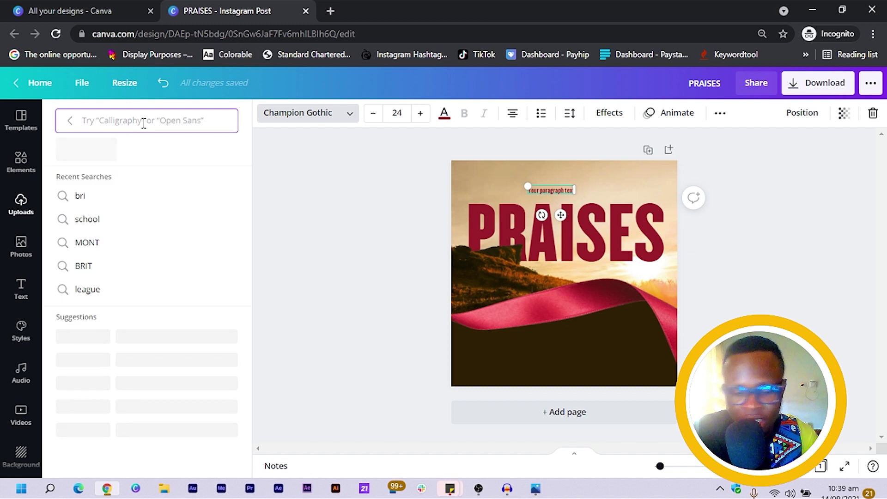
{"action": "type", "text": "MONT"}
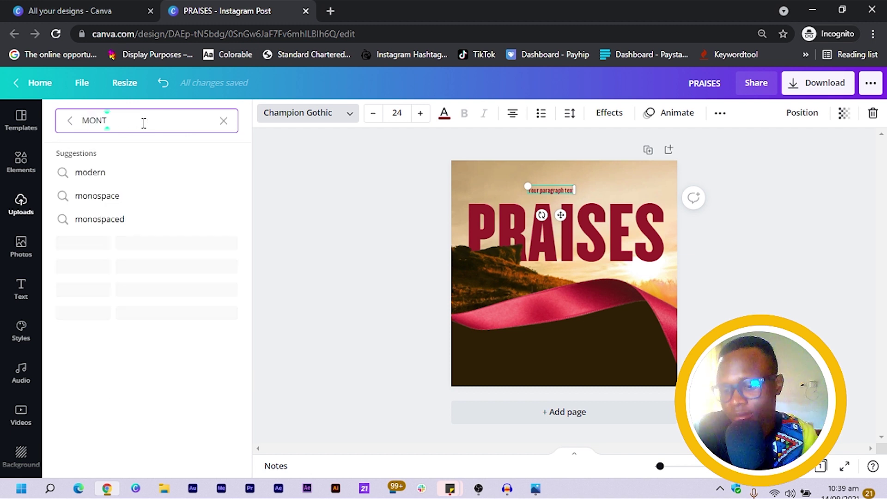
{"action": "type", "text": "S"}
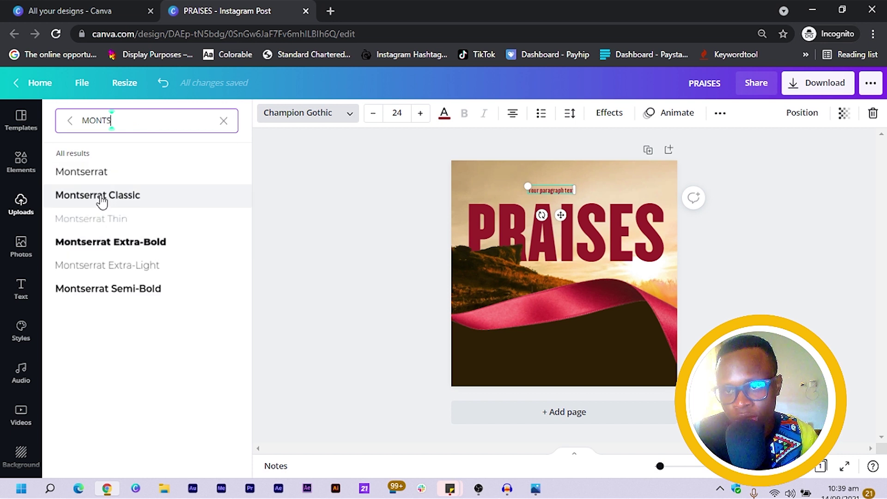
{"action": "left_click", "coordinate": [100, 201]}
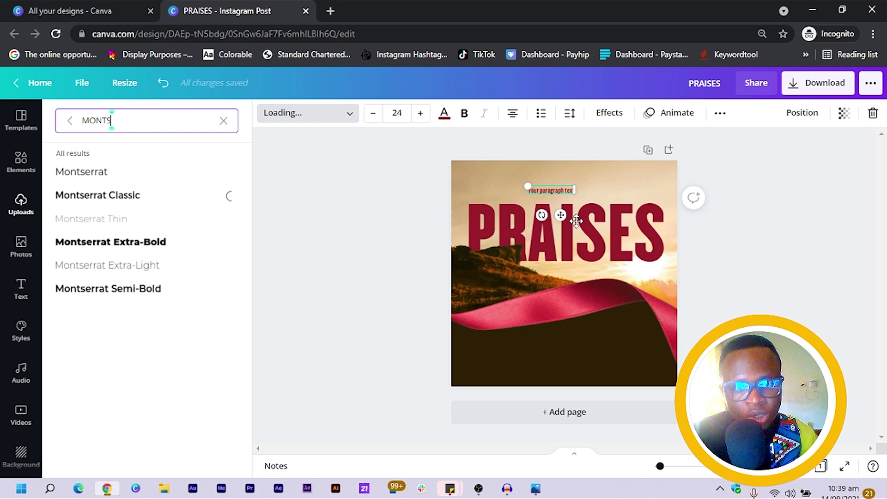
Replace the placeholder with 'MOUNTAIN OF' and enlarge it above PRAISES
{"action": "left_click", "coordinate": [563, 189]}
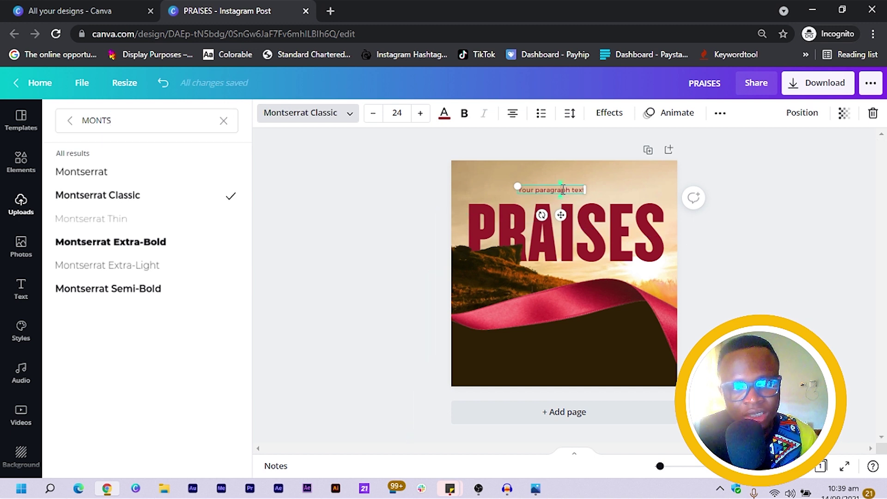
{"action": "triple_click", "coordinate": [564, 190]}
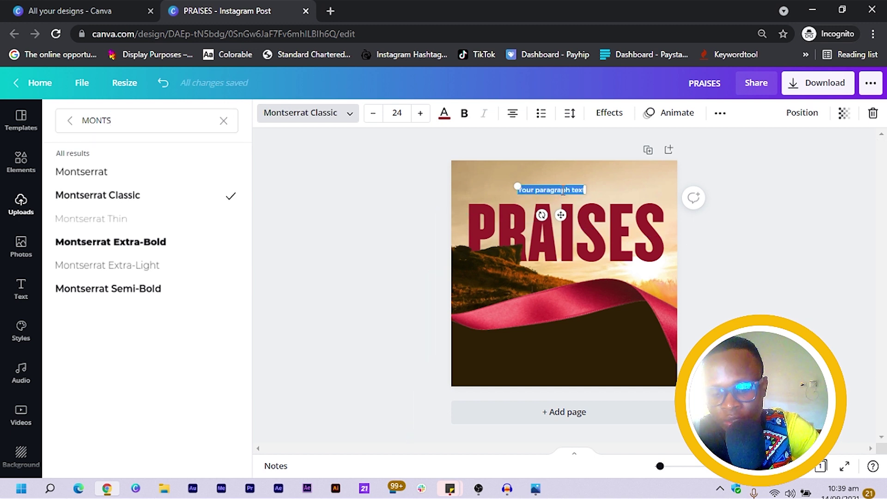
{"action": "type", "text": "MOUNTAIN OF"}
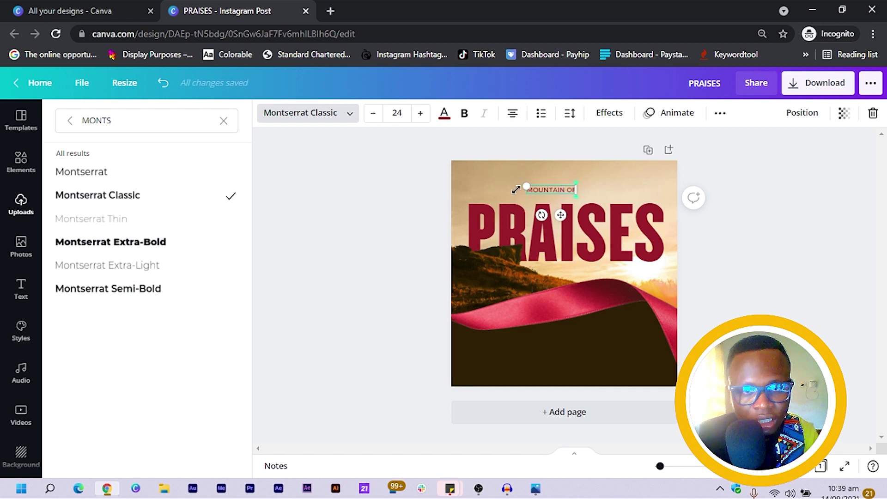
{"action": "left_click_drag", "start_coordinate": [509, 177], "coordinate": [486, 193]}
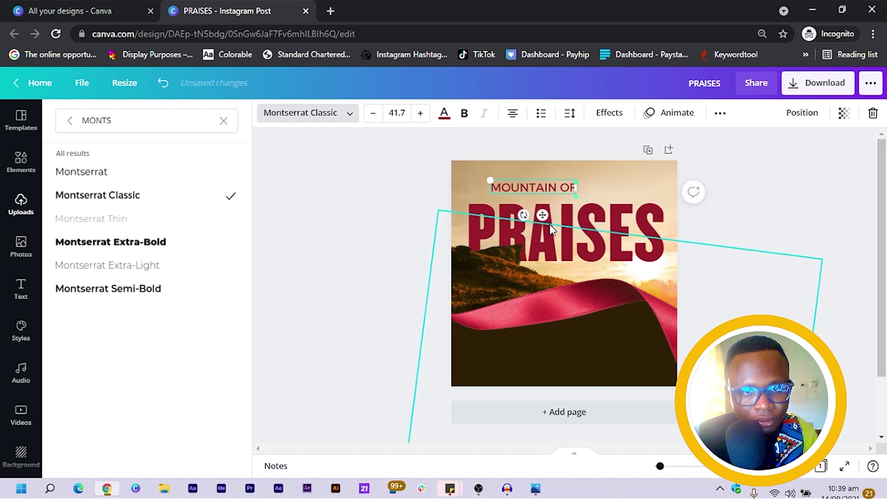
Move and widen the MOUNTAIN OF box above PRAISES and set letter spacing to 550
{"action": "left_click_drag", "start_coordinate": [533, 216], "coordinate": [573, 225]}
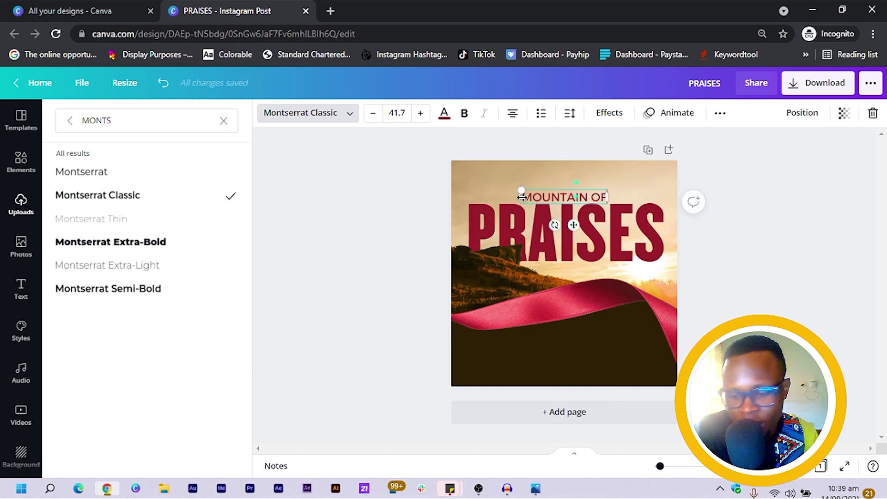
{"action": "left_click_drag", "start_coordinate": [510, 198], "coordinate": [467, 199]}
{"action": "key", "text": "Return"}
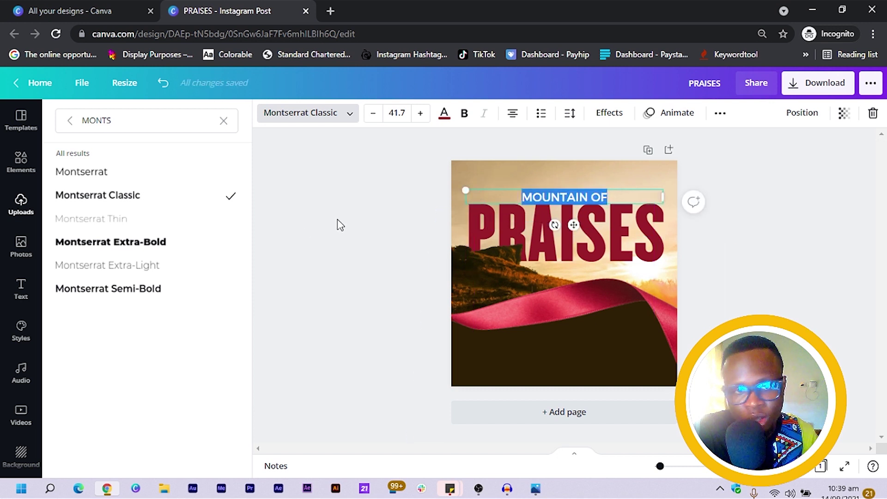
{"action": "left_click", "coordinate": [571, 114]}
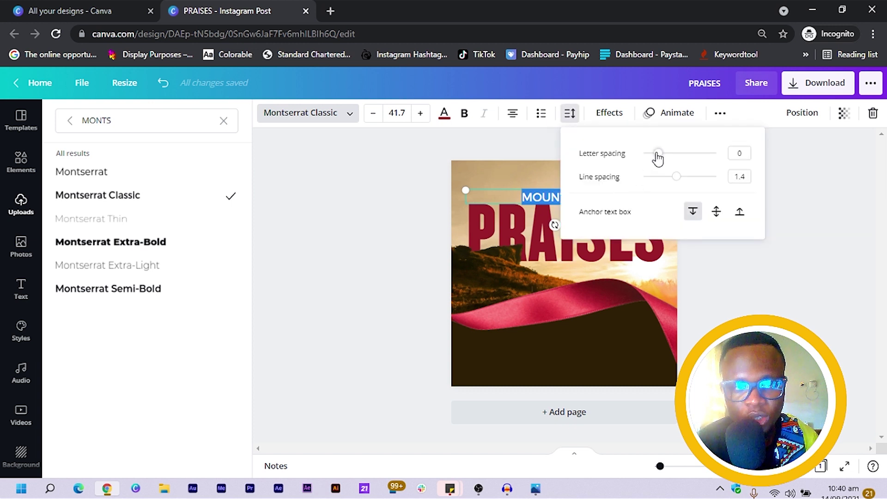
{"action": "left_click_drag", "start_coordinate": [658, 154], "coordinate": [730, 159]}
{"action": "left_click", "coordinate": [306, 246]}
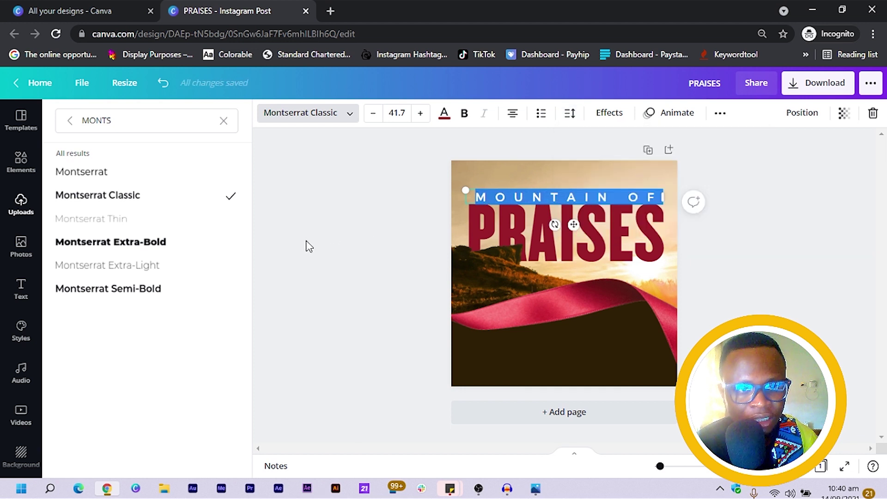
{"action": "left_click", "coordinate": [321, 243]}
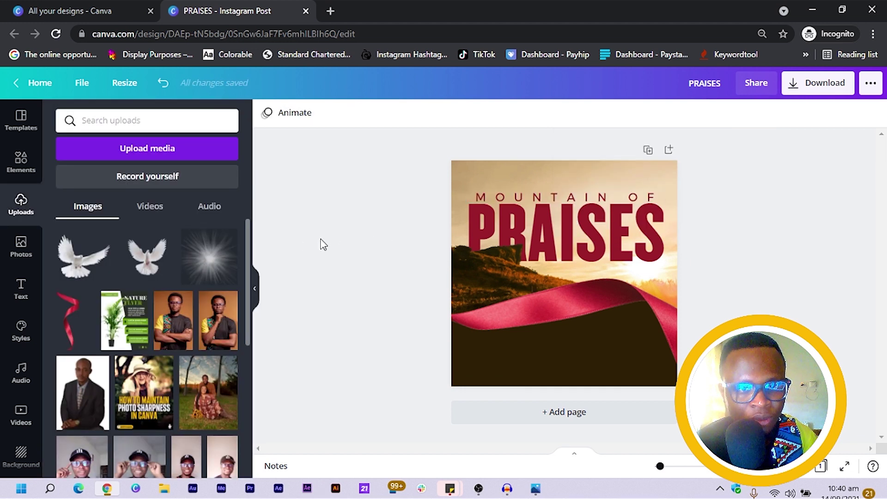
Reduce the MOUNTAIN OF font size to 36.7 and check the layout
{"action": "left_click", "coordinate": [524, 195]}
{"action": "left_click", "coordinate": [374, 113]}
{"action": "left_click", "coordinate": [373, 113]}
{"action": "left_click", "coordinate": [373, 113]}
{"action": "left_click", "coordinate": [374, 113]}
{"action": "left_click", "coordinate": [374, 113]}
{"action": "left_click", "coordinate": [340, 191]}
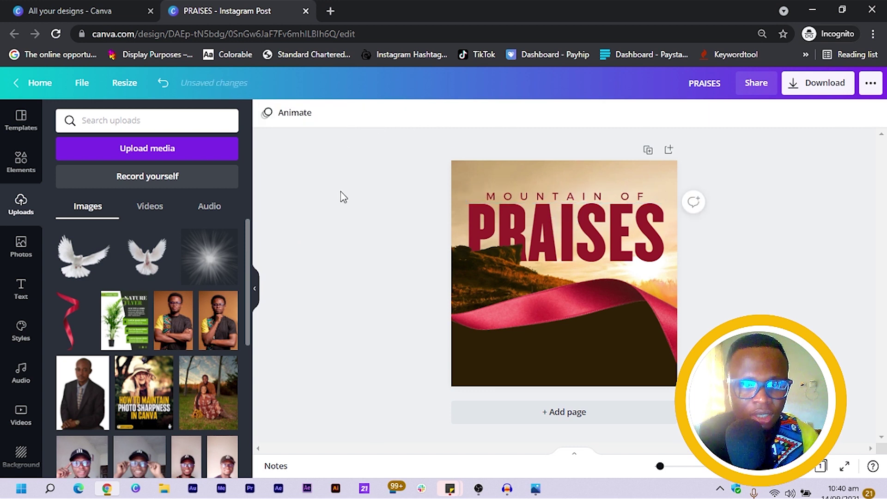
{"action": "left_click", "coordinate": [590, 194]}
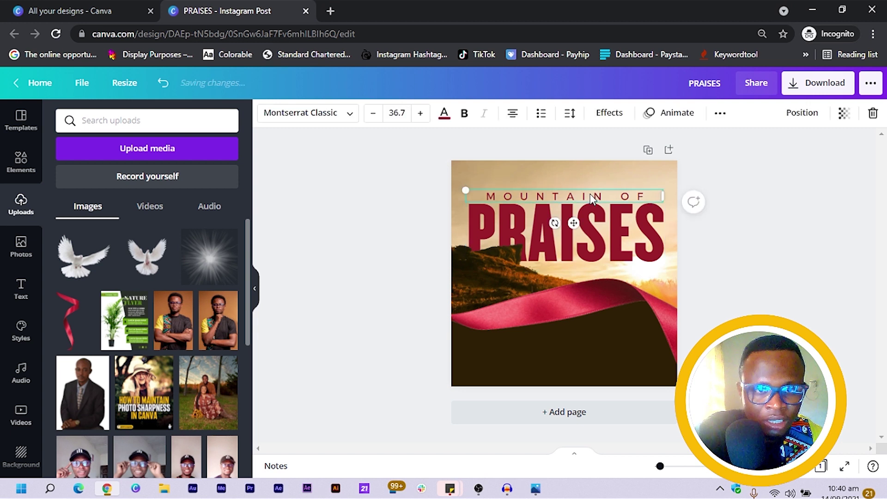
{"action": "left_click", "coordinate": [390, 248]}
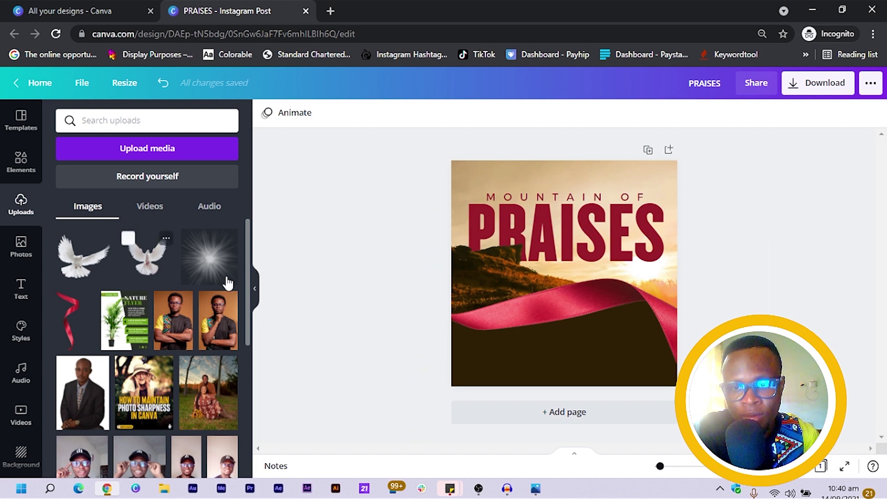
Add the light-flare image, enlarge it over PRAISES, and send it behind the ribbon
{"action": "left_click", "coordinate": [204, 257]}
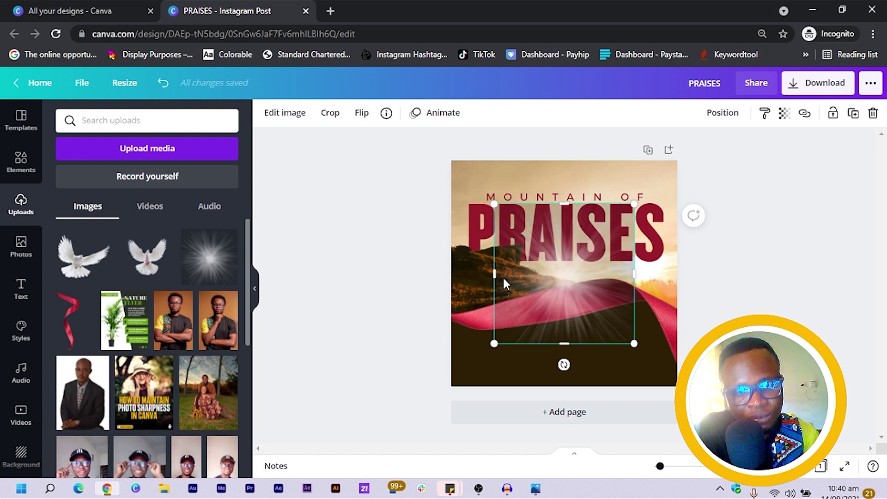
{"action": "left_click_drag", "start_coordinate": [570, 285], "coordinate": [621, 278]}
{"action": "left_click_drag", "start_coordinate": [515, 198], "coordinate": [455, 260]}
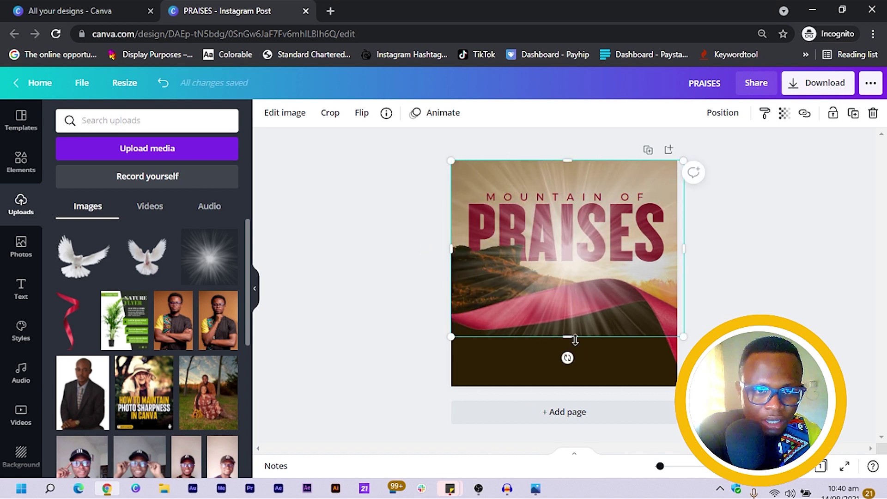
{"action": "key", "text": "ctrl+bracketleft"}
{"action": "key", "text": "ctrl+bracketleft"}
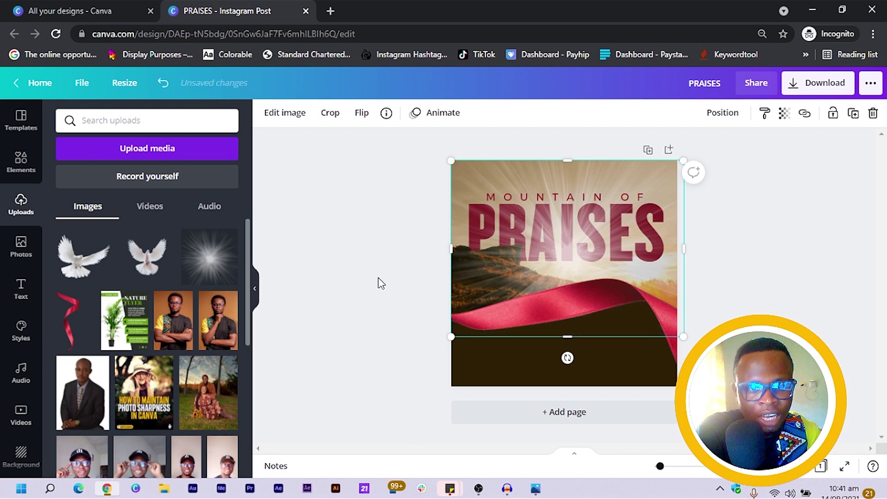
Stretch the flare to the right page edge, set transparency to 53, and add a dove image
{"action": "left_click_drag", "start_coordinate": [685, 243], "coordinate": [681, 242]}
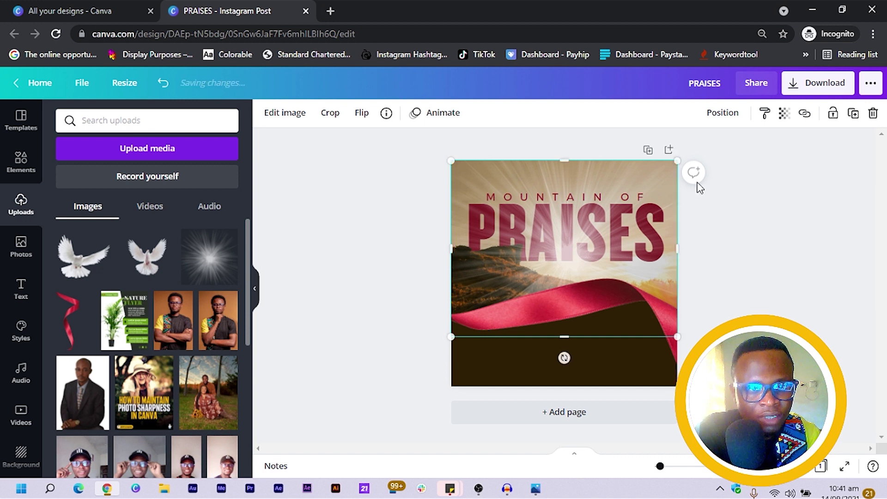
{"action": "left_click", "coordinate": [784, 119]}
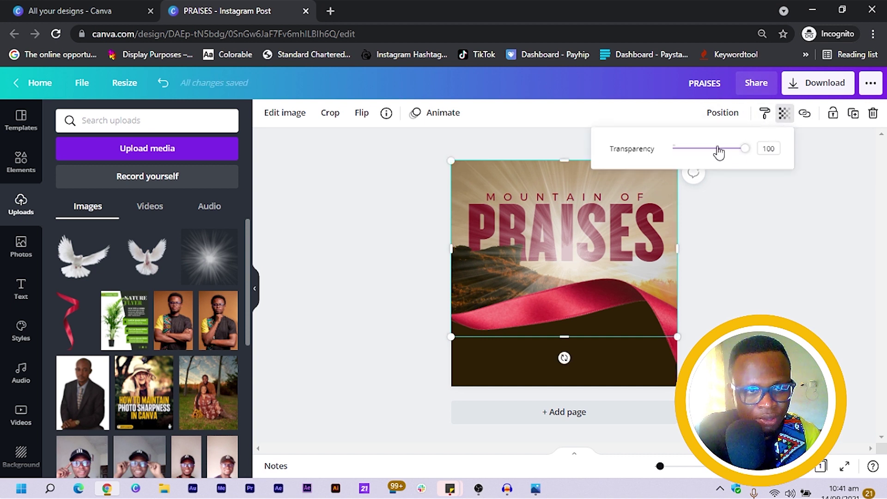
{"action": "left_click_drag", "start_coordinate": [744, 153], "coordinate": [712, 154]}
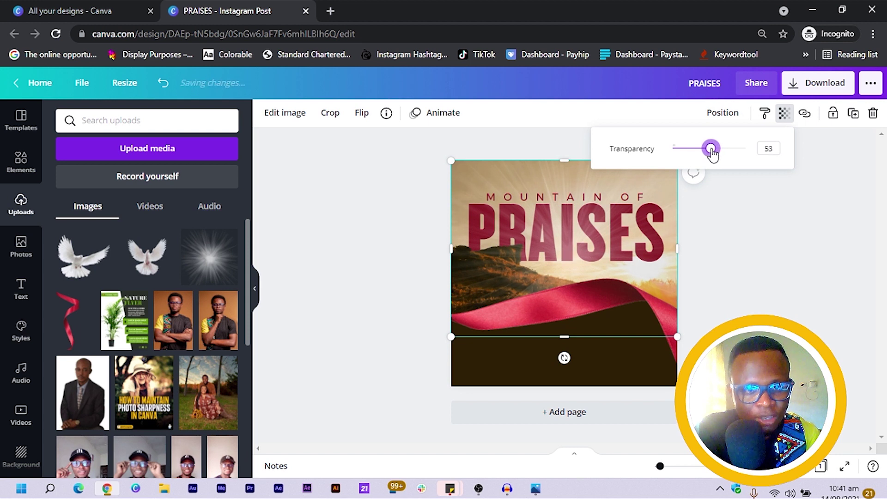
{"action": "left_click", "coordinate": [758, 261]}
{"action": "left_click", "coordinate": [757, 260]}
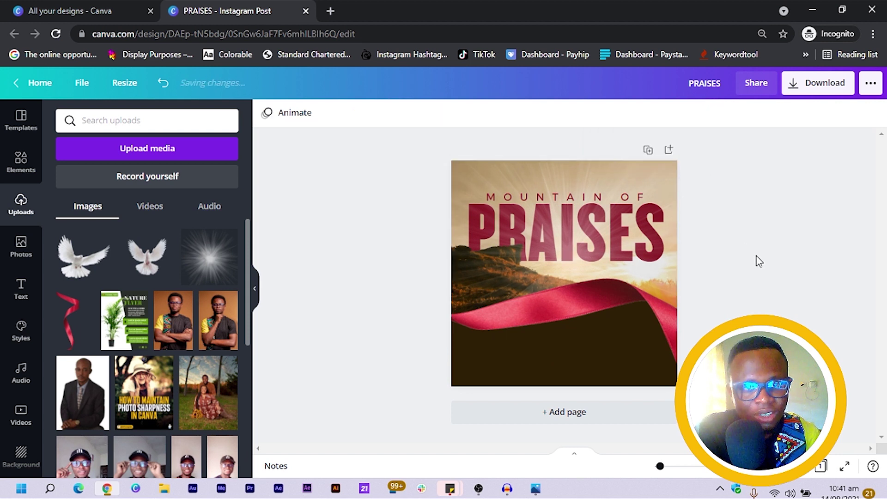
{"action": "left_click", "coordinate": [83, 256]}
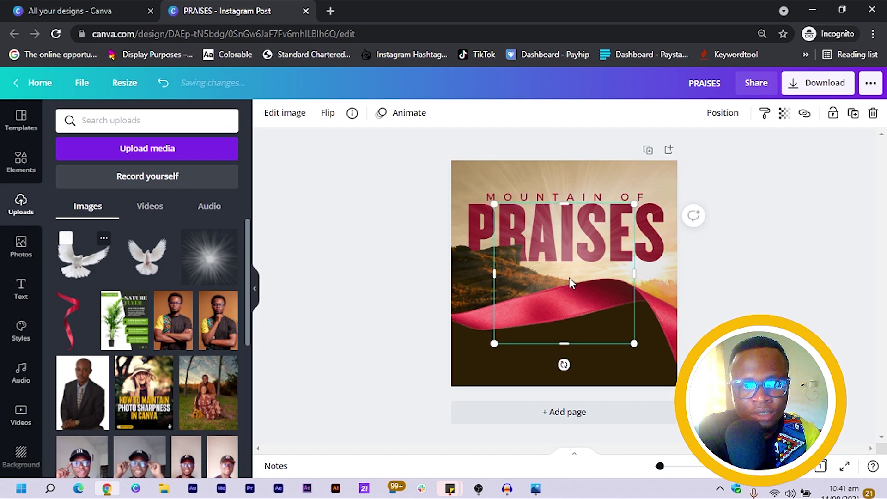
Shrink two white doves and place one left and one right of PRAISES, then add a text box
{"action": "left_click_drag", "start_coordinate": [613, 331], "coordinate": [574, 284]}
{"action": "left_click_drag", "start_coordinate": [505, 260], "coordinate": [501, 259]}
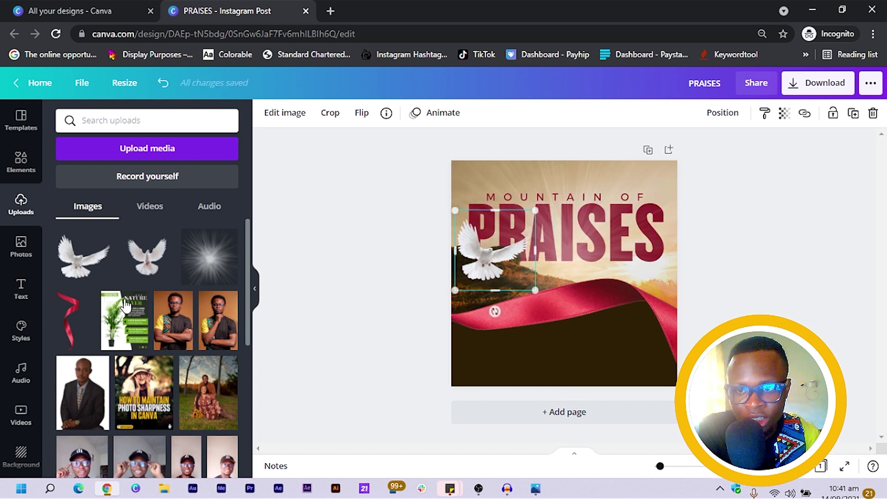
{"action": "left_click", "coordinate": [607, 314]}
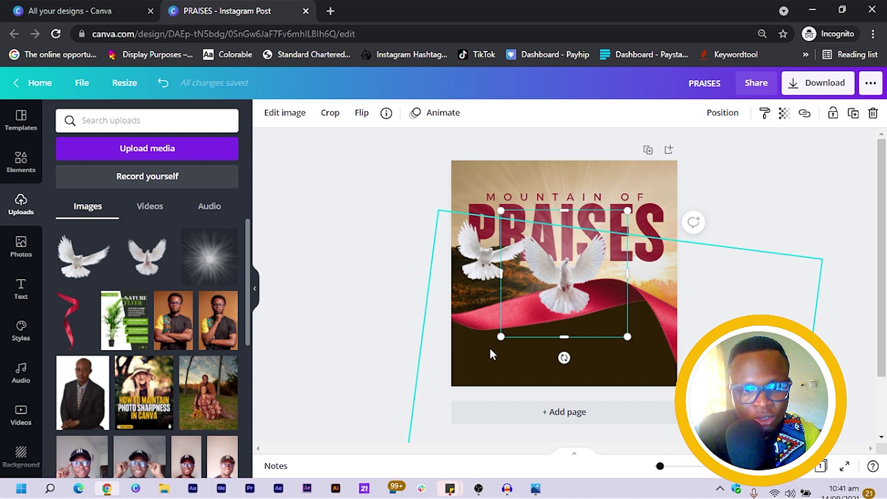
{"action": "left_click_drag", "start_coordinate": [501, 337], "coordinate": [576, 305]}
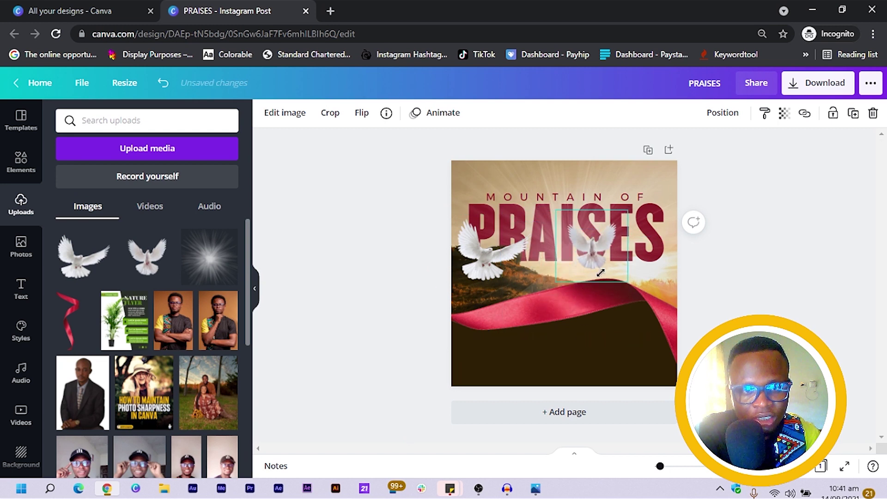
{"action": "left_click_drag", "start_coordinate": [598, 245], "coordinate": [647, 257]}
{"action": "left_click", "coordinate": [801, 261]}
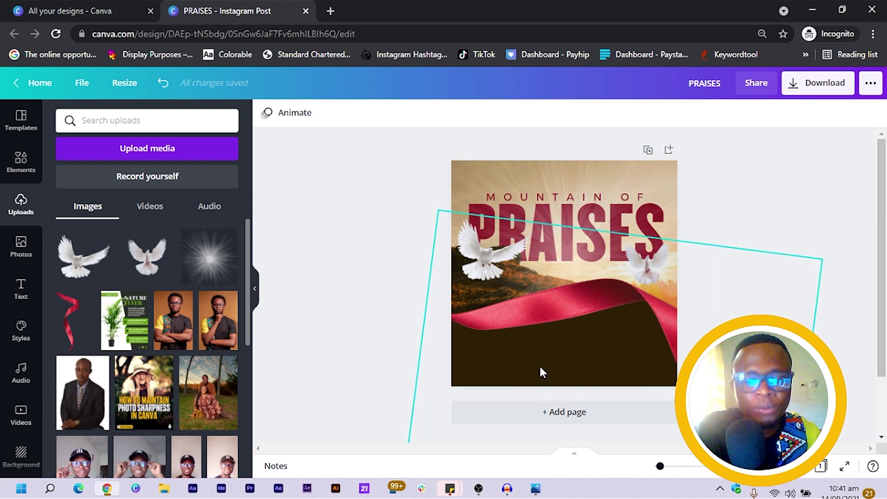
{"action": "key", "text": "t"}
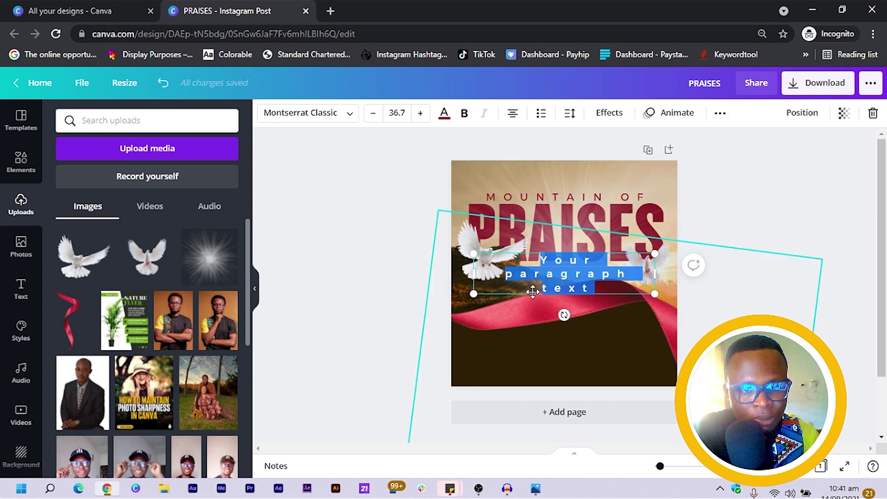
Set the new text box's letter spacing to 0 and move it onto the dark lower area
{"action": "left_click", "coordinate": [569, 113]}
{"action": "left_click", "coordinate": [739, 154]}
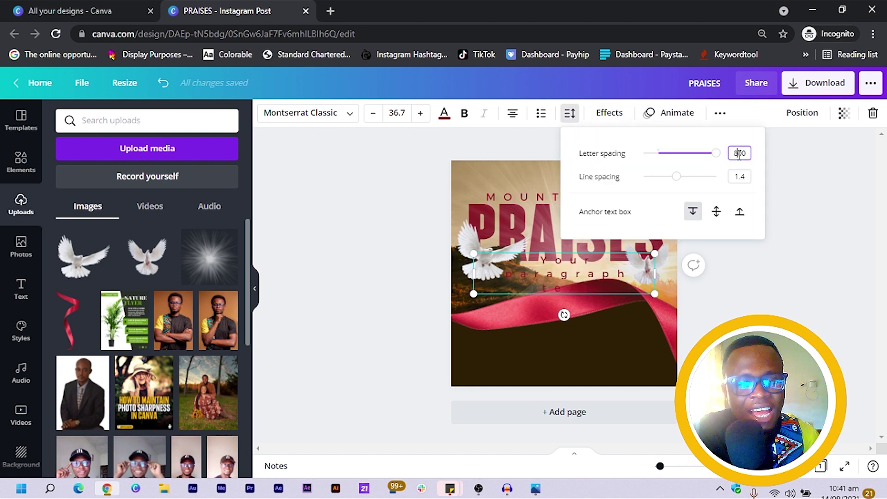
{"action": "key", "text": "Return"}
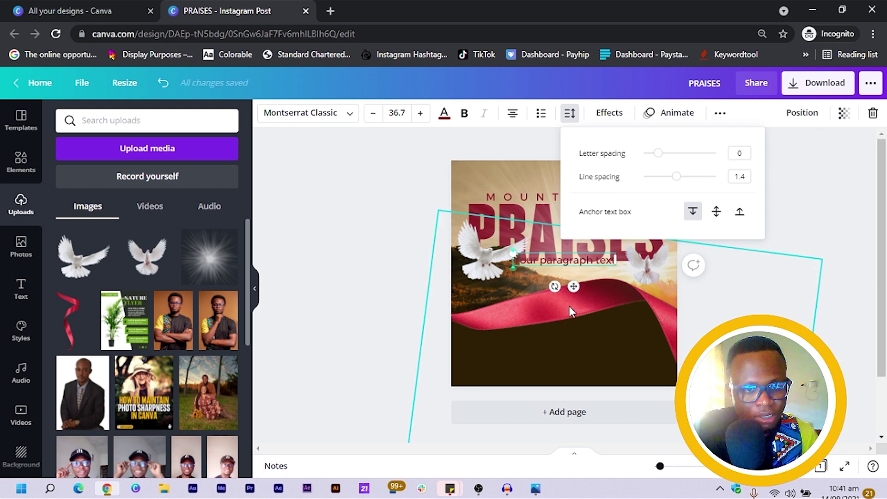
{"action": "left_click", "coordinate": [555, 309]}
{"action": "left_click_drag", "start_coordinate": [573, 286], "coordinate": [530, 365]}
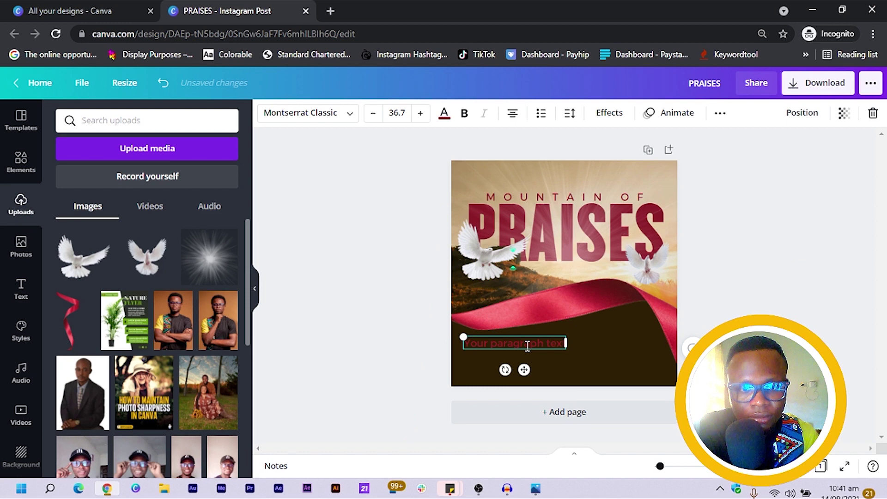
Replace the placeholder text with the word 'Pastor'
{"action": "triple_click", "coordinate": [528, 344]}
{"action": "type", "text": "PASTO"}
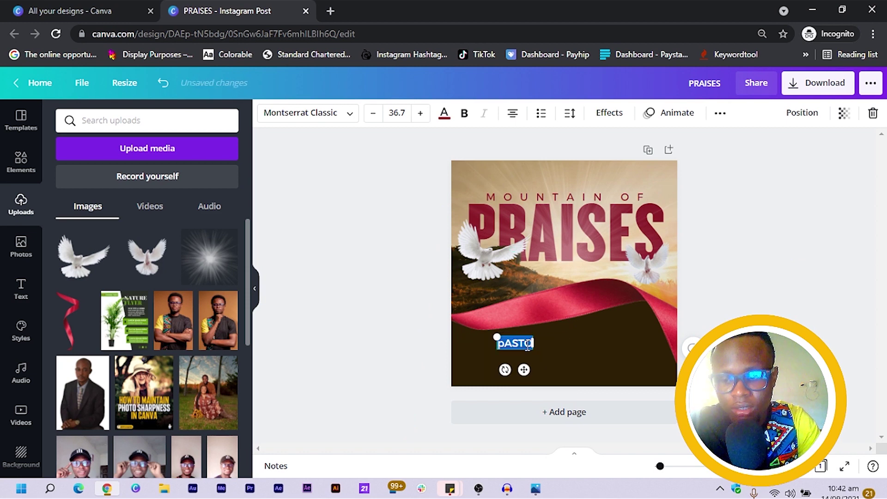
{"action": "key", "text": "BackSpace"}
{"action": "key", "text": "BackSpace"}
{"action": "key", "text": "BackSpace"}
{"action": "type", "text": "stor"}
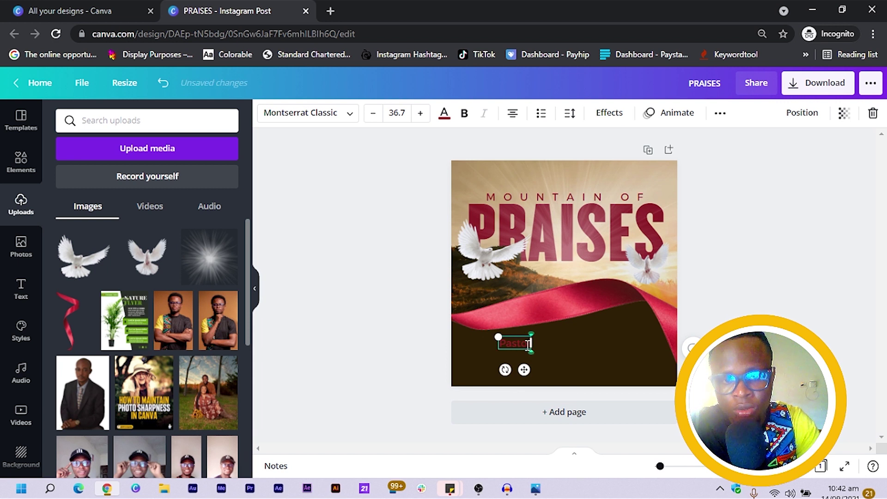
{"action": "key", "text": "ctrl+a"}
Set the Pastor text to the Brittany font in white
{"action": "left_click", "coordinate": [313, 120]}
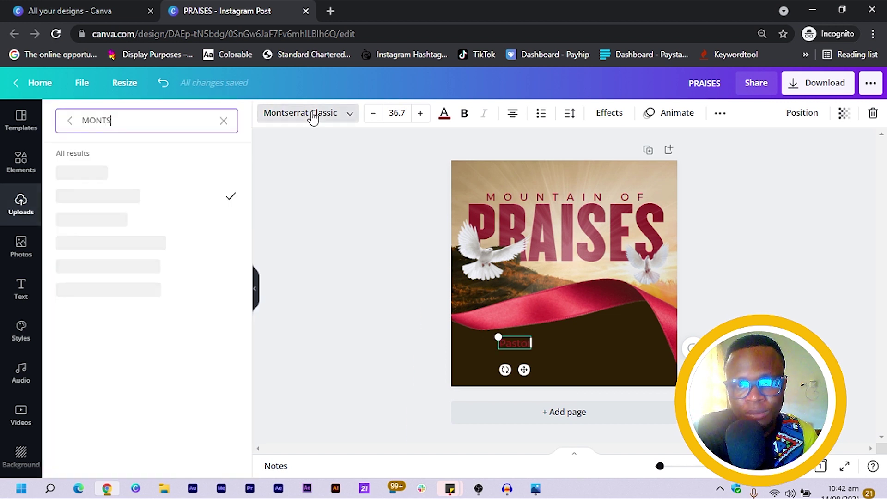
{"action": "double_click", "coordinate": [140, 120]}
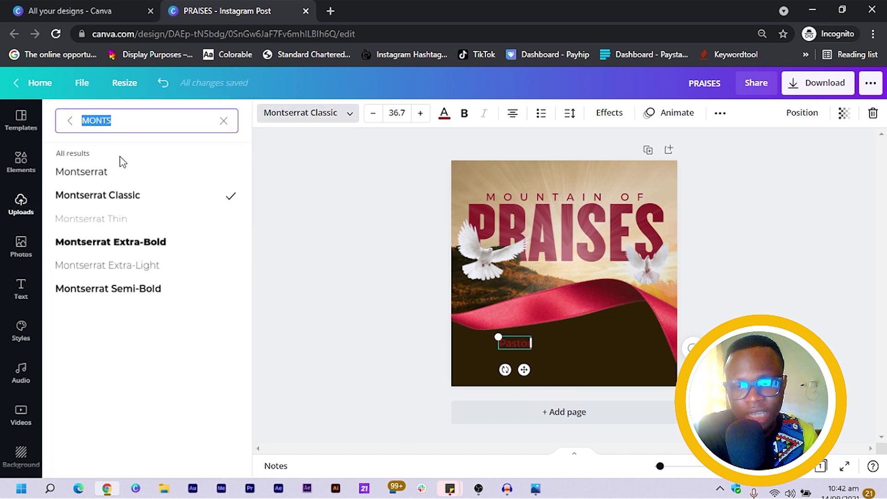
{"action": "type", "text": "brittany"}
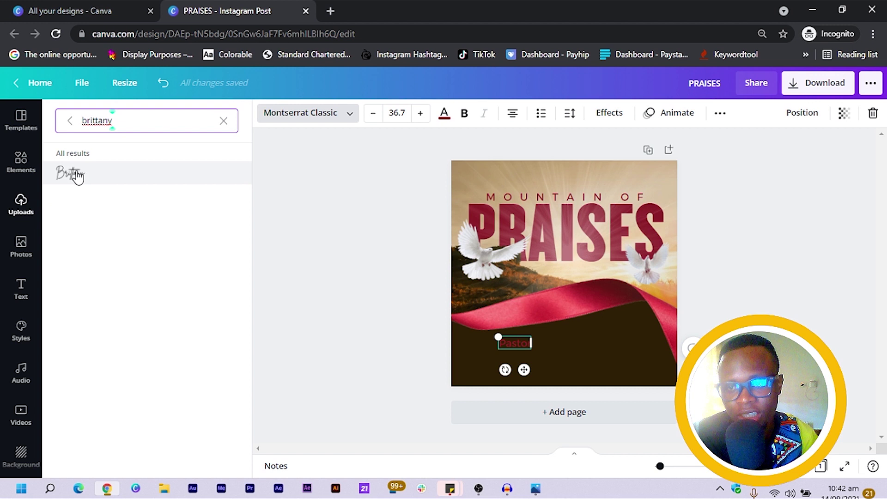
{"action": "left_click", "coordinate": [76, 175]}
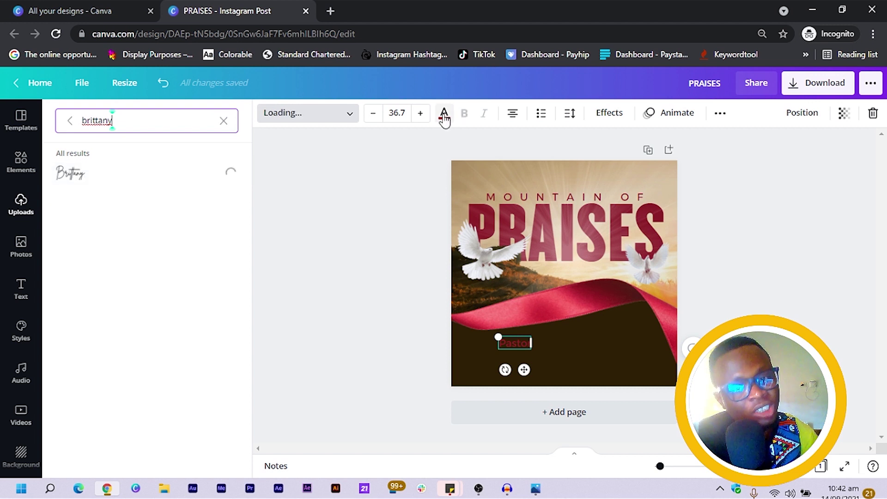
{"action": "left_click", "coordinate": [445, 116]}
{"action": "left_click", "coordinate": [163, 174]}
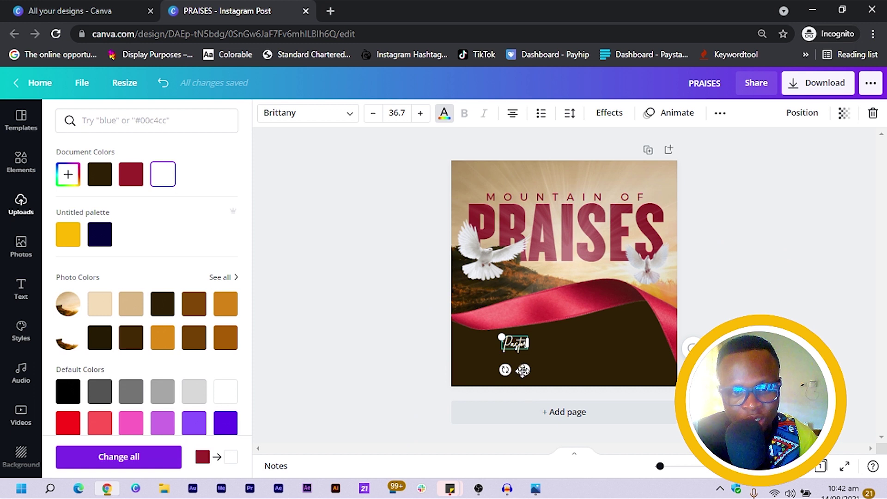
Place Pastor at the lower left with a copy below, then duplicate the PRAISES title
{"action": "left_click_drag", "start_coordinate": [505, 370], "coordinate": [510, 344]}
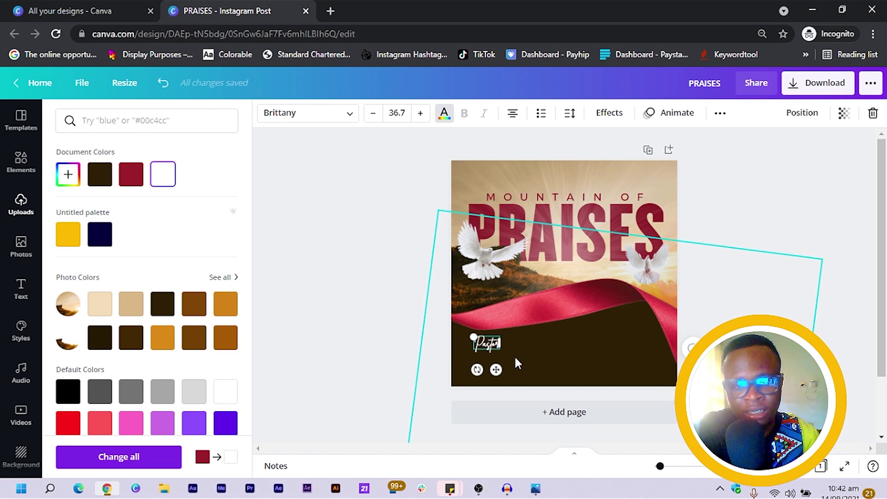
{"action": "left_click", "coordinate": [340, 333]}
{"action": "left_click_drag", "start_coordinate": [496, 370], "coordinate": [494, 391]}
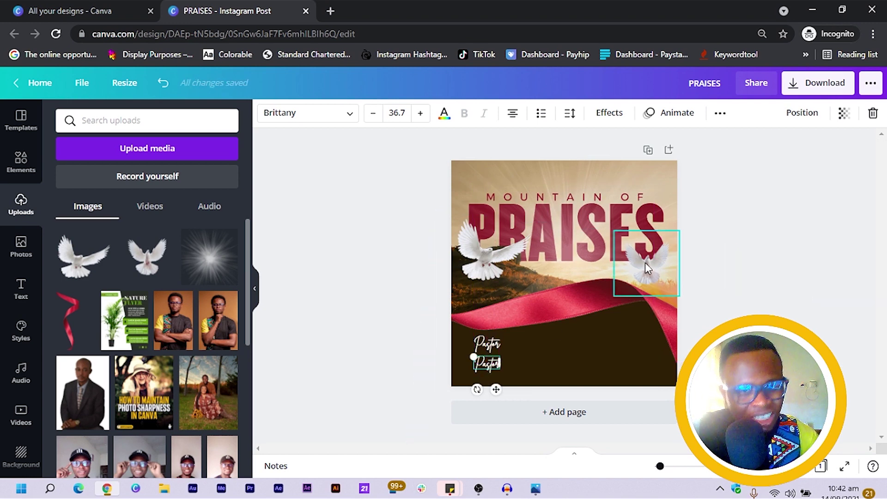
{"action": "left_click", "coordinate": [290, 121]}
{"action": "double_click", "coordinate": [147, 120]}
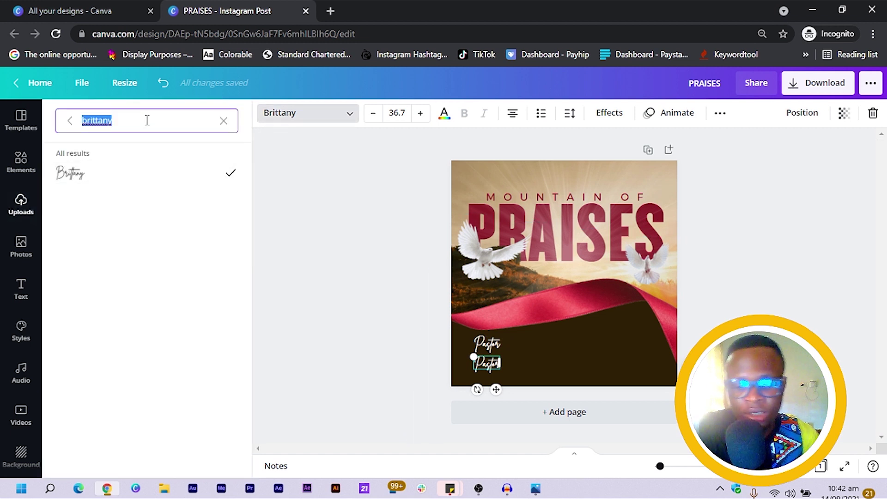
{"action": "type", "text": "mon"}
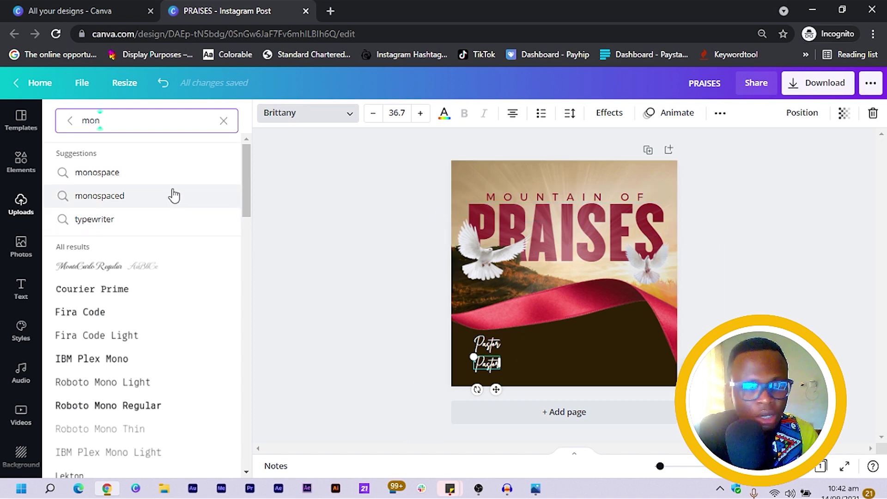
{"action": "left_click", "coordinate": [607, 229]}
{"action": "key", "text": "ctrl+d"}
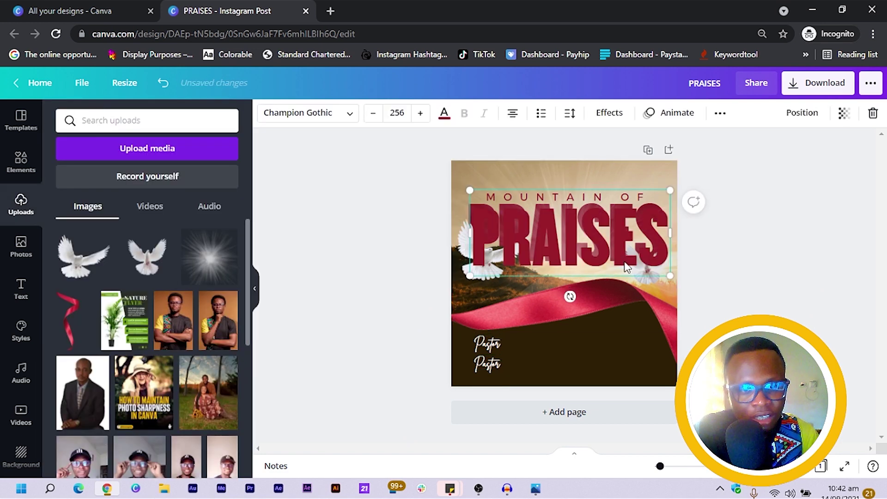
Delete the extra Pastor copy and turn the PRAISES duplicate into a smaller footer word 'PAUL'
{"action": "left_click", "coordinate": [478, 368]}
{"action": "key", "text": "Delete"}
{"action": "left_click_drag", "start_coordinate": [592, 215], "coordinate": [574, 344]}
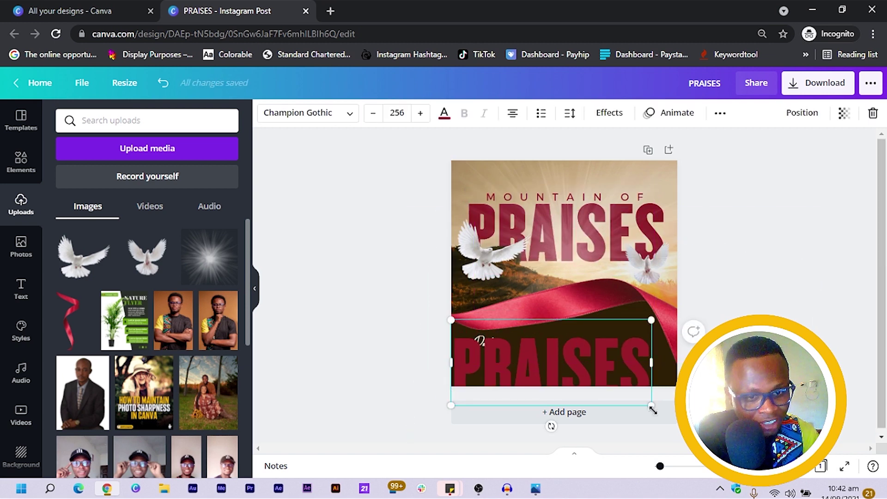
{"action": "left_click_drag", "start_coordinate": [585, 381], "coordinate": [523, 363]}
{"action": "double_click", "coordinate": [524, 363]}
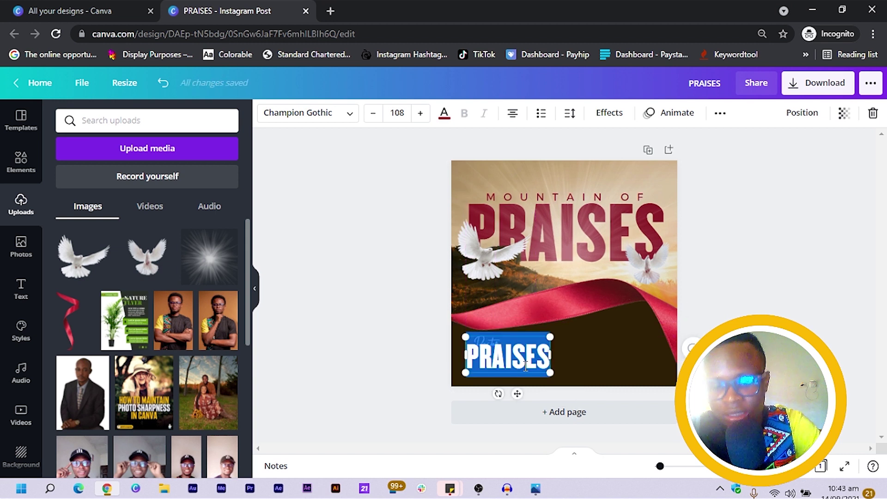
{"action": "type", "text": "PAUL"}
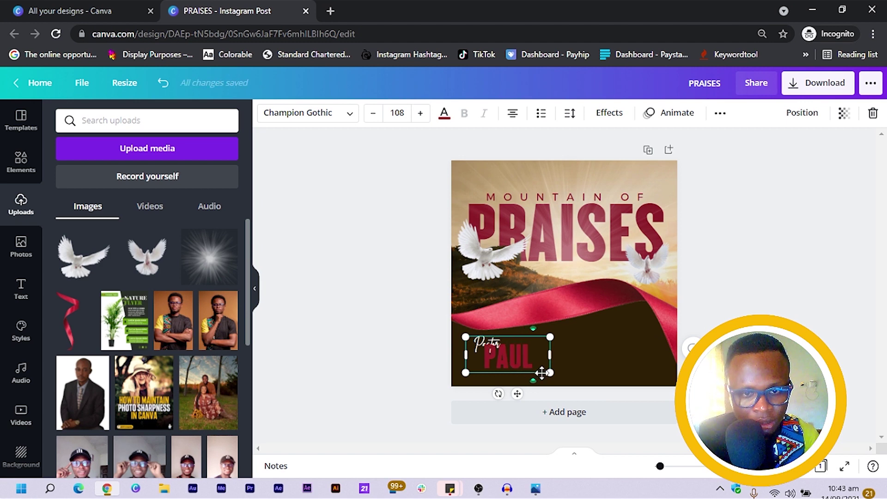
{"action": "left_click_drag", "start_coordinate": [534, 378], "coordinate": [509, 358]}
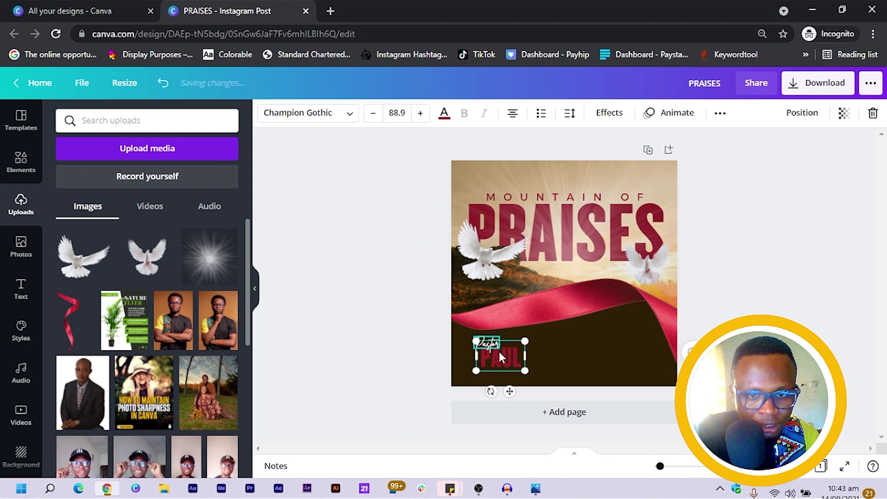
Nudge the Pastor script slightly down and right so it sits over PAUL
{"action": "left_click", "coordinate": [356, 351]}
{"action": "left_click_drag", "start_coordinate": [493, 340], "coordinate": [498, 342]}
{"action": "left_click", "coordinate": [340, 335]}
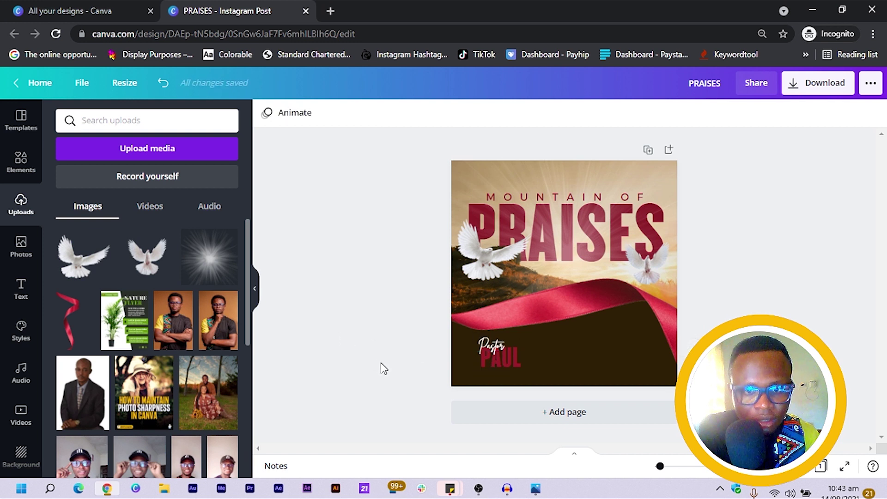
{"action": "left_click", "coordinate": [504, 367]}
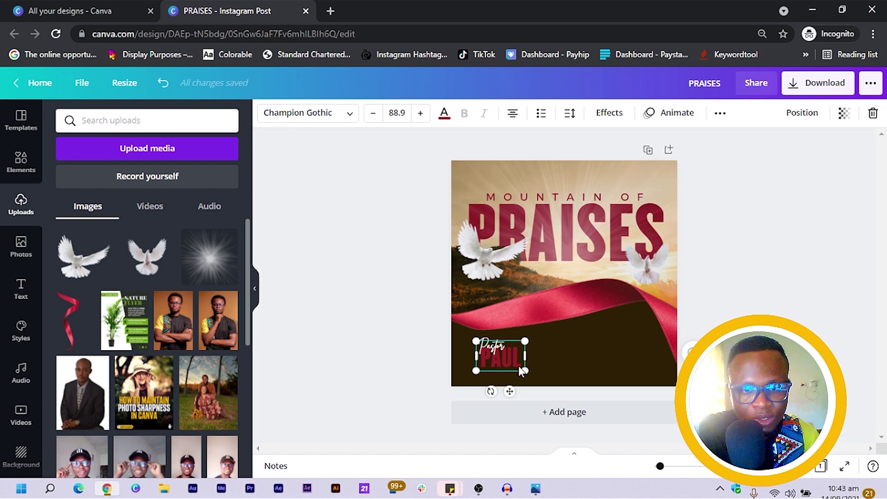
Select the MOUNTAIN OF text and drop a copy of it near the page bottom
{"action": "left_click", "coordinate": [572, 199]}
{"action": "left_click", "coordinate": [629, 199]}
{"action": "left_click", "coordinate": [619, 203]}
{"action": "left_click", "coordinate": [629, 207]}
{"action": "left_click", "coordinate": [619, 197]}
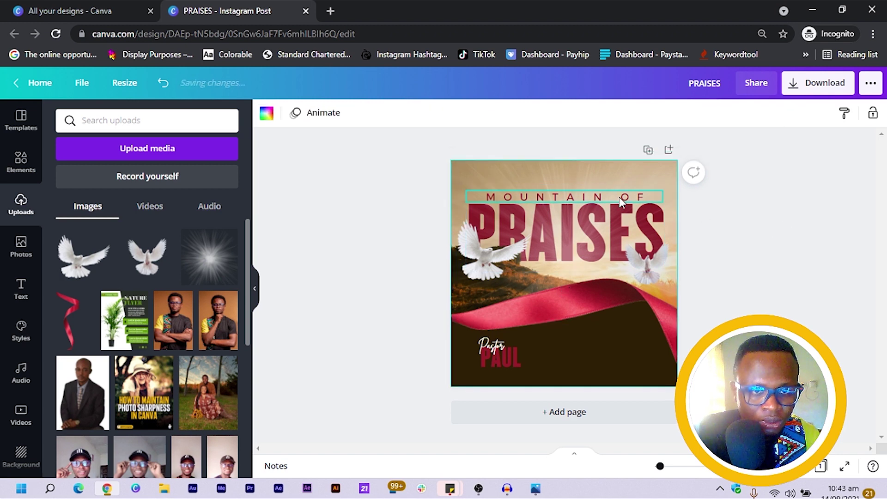
{"action": "left_click", "coordinate": [572, 197]}
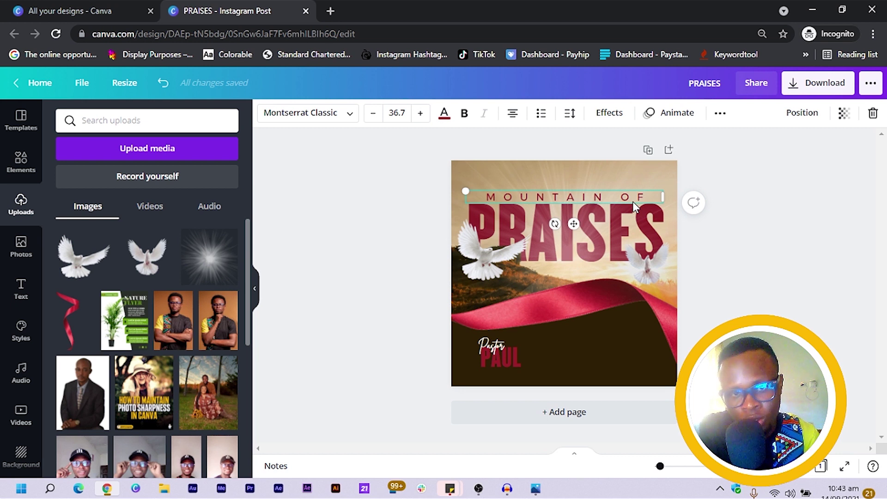
{"action": "left_click_drag", "start_coordinate": [554, 332], "coordinate": [577, 394]}
Retype the copy as 'BROWN' and set its letter spacing to 0
{"action": "double_click", "coordinate": [581, 368]}
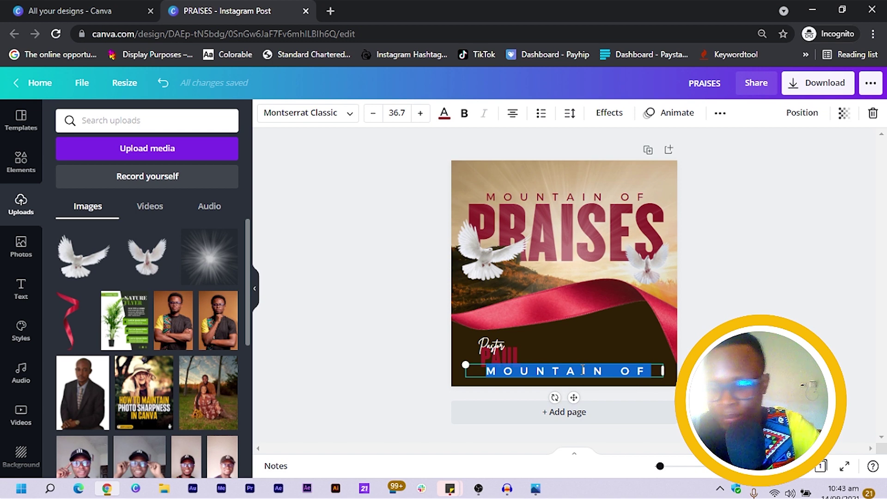
{"action": "type", "text": "BROWN"}
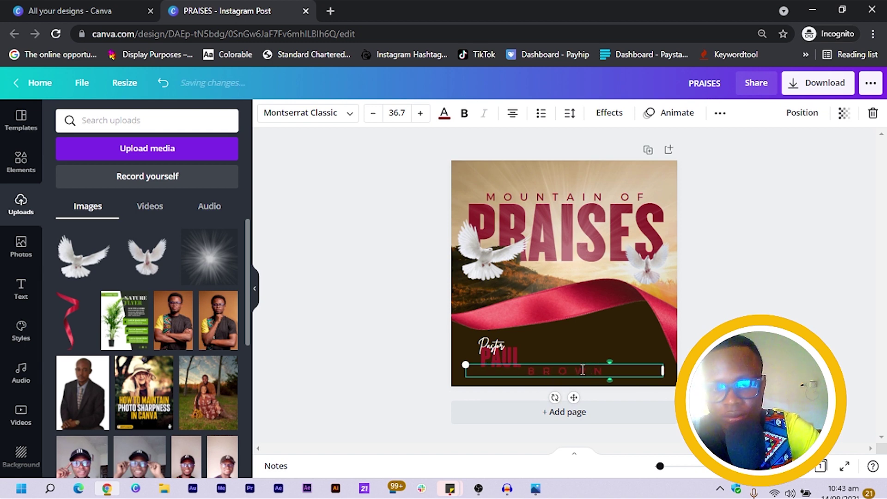
{"action": "double_click", "coordinate": [582, 369]}
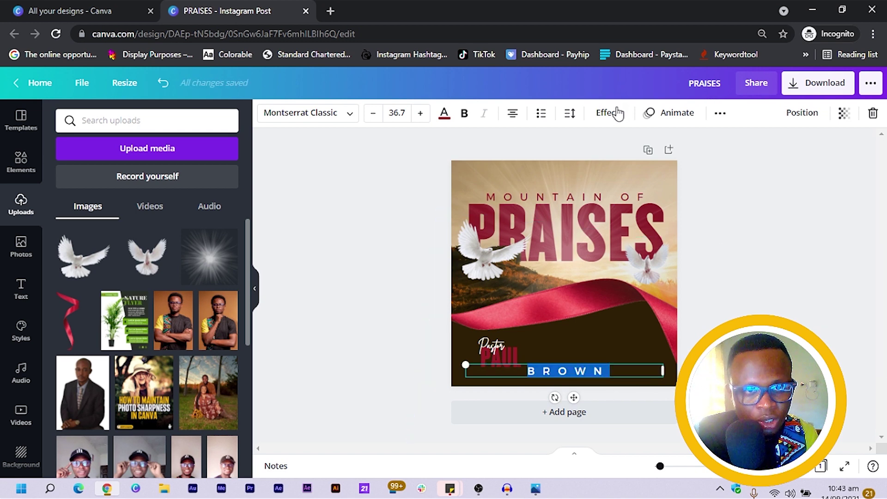
{"action": "left_click", "coordinate": [570, 113]}
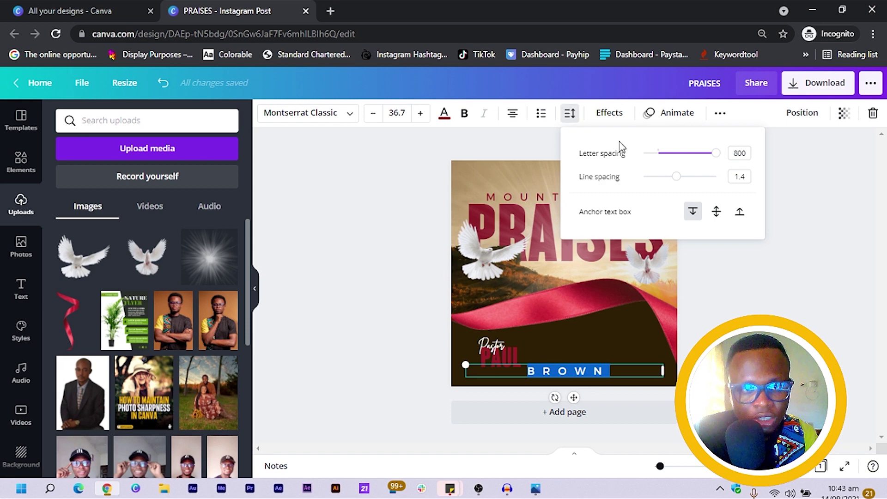
{"action": "left_click", "coordinate": [743, 155]}
{"action": "type", "text": "0"}
{"action": "key", "text": "Return"}
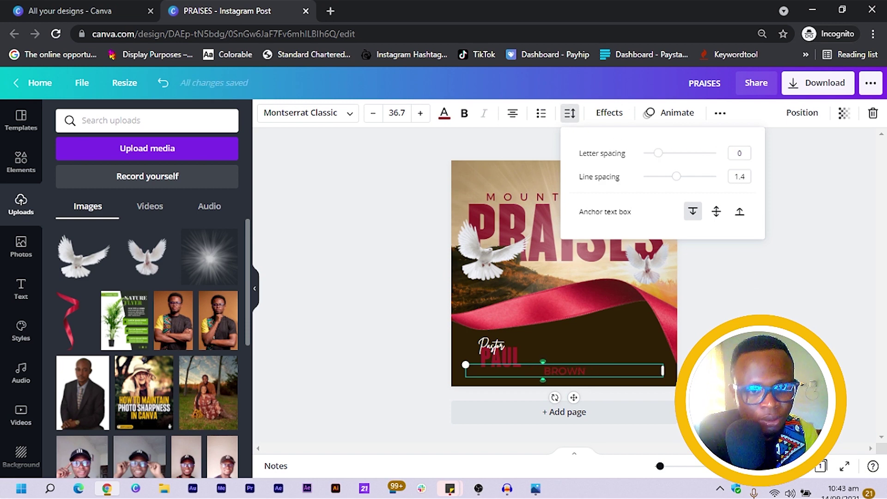
Narrow the BROWN text box so it fits beneath PAUL
{"action": "left_click_drag", "start_coordinate": [665, 371], "coordinate": [595, 371]}
{"action": "left_click_drag", "start_coordinate": [522, 379], "coordinate": [514, 407]}
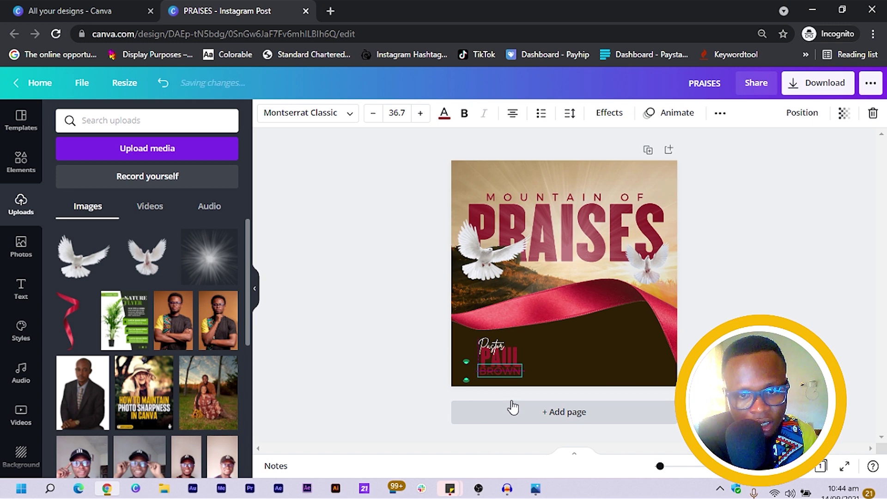
{"action": "left_click", "coordinate": [384, 386]}
{"action": "left_click", "coordinate": [493, 371]}
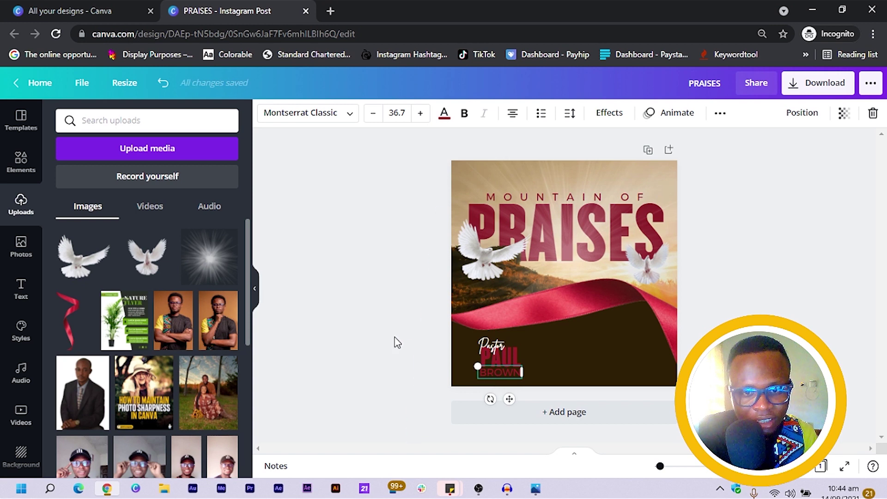
Lock the tilted background image in place
{"action": "left_click", "coordinate": [408, 376]}
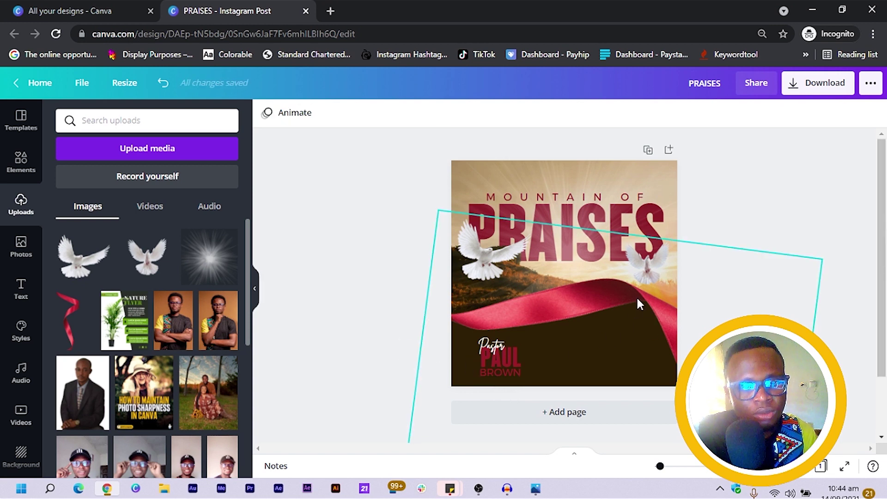
{"action": "left_click", "coordinate": [674, 320]}
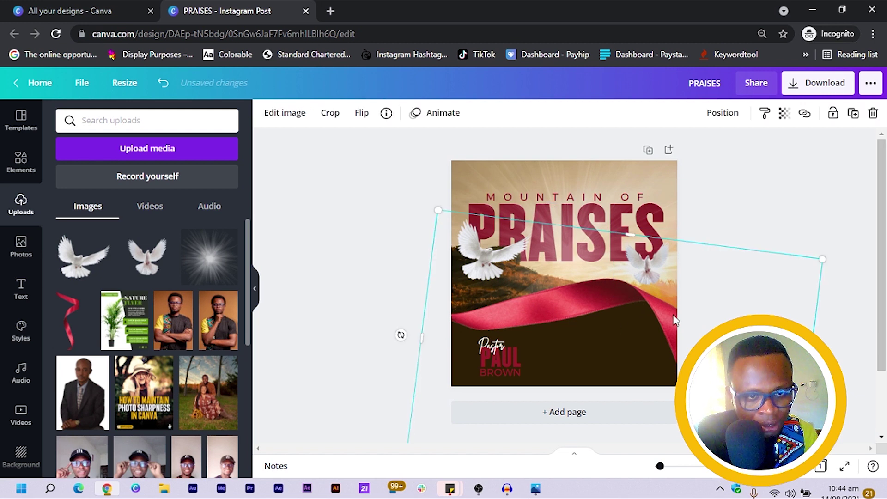
{"action": "left_click", "coordinate": [833, 114]}
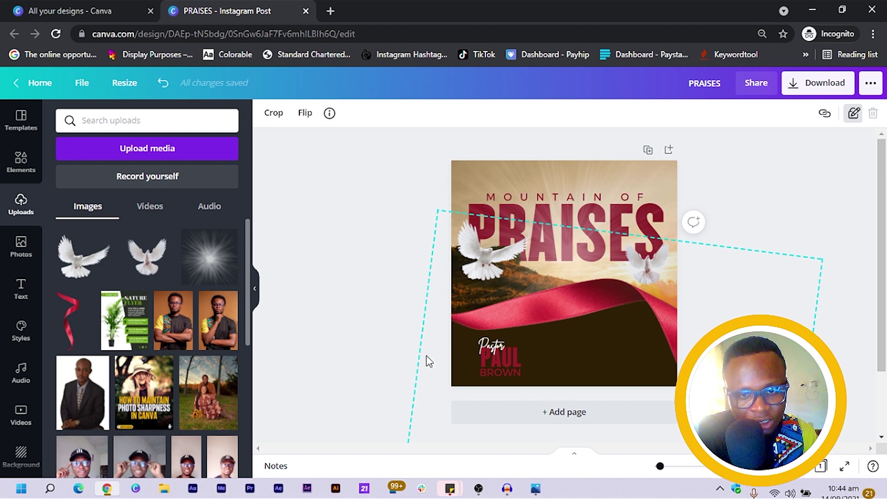
{"action": "left_click_drag", "start_coordinate": [405, 353], "coordinate": [538, 369]}
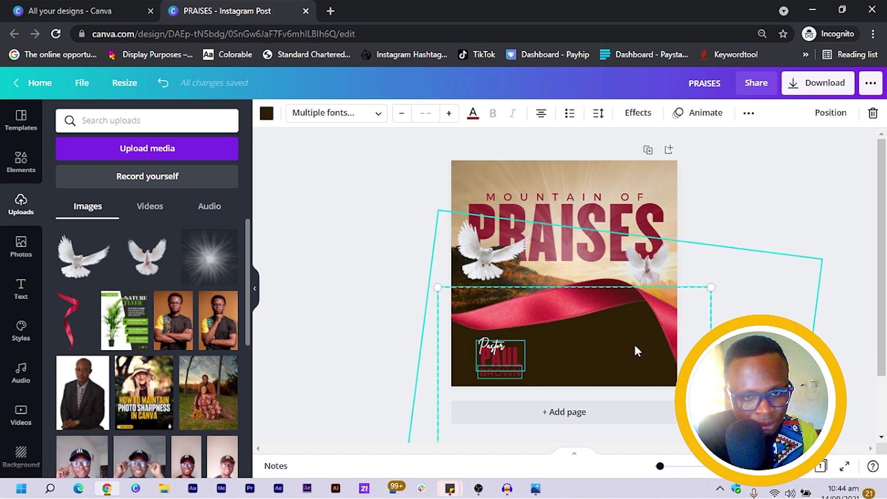
{"action": "left_click", "coordinate": [464, 391]}
{"action": "key", "text": "Escape"}
{"action": "left_click", "coordinate": [484, 382]}
{"action": "left_click", "coordinate": [498, 354], "text": "shift"}
{"action": "left_click", "coordinate": [484, 334], "text": "shift"}
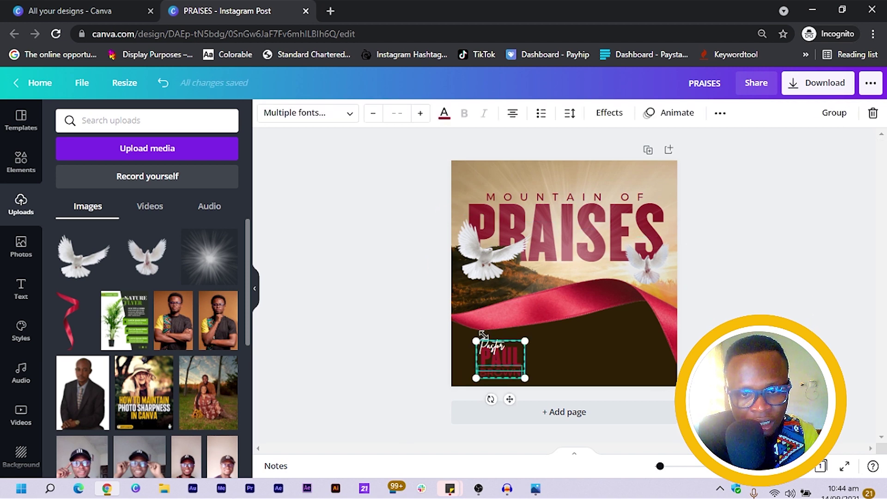
{"action": "left_click_drag", "start_coordinate": [503, 354], "coordinate": [499, 354]}
{"action": "left_click", "coordinate": [408, 343]}
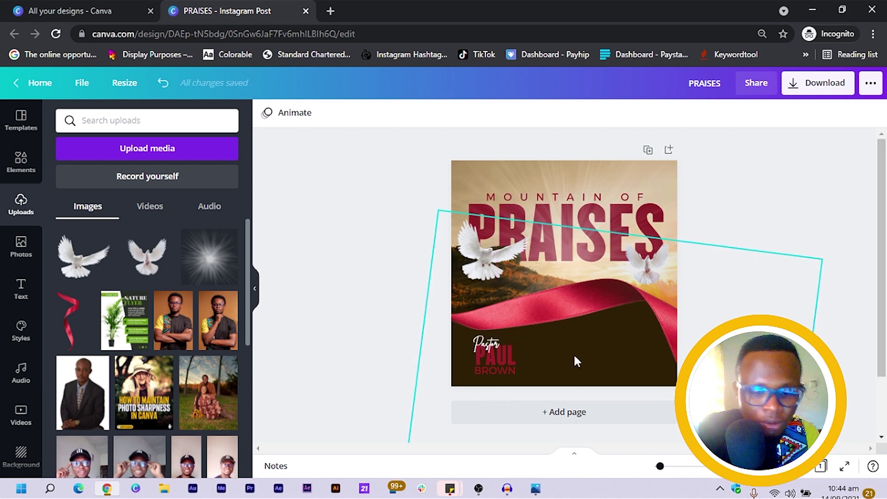
{"action": "key", "text": "l"}
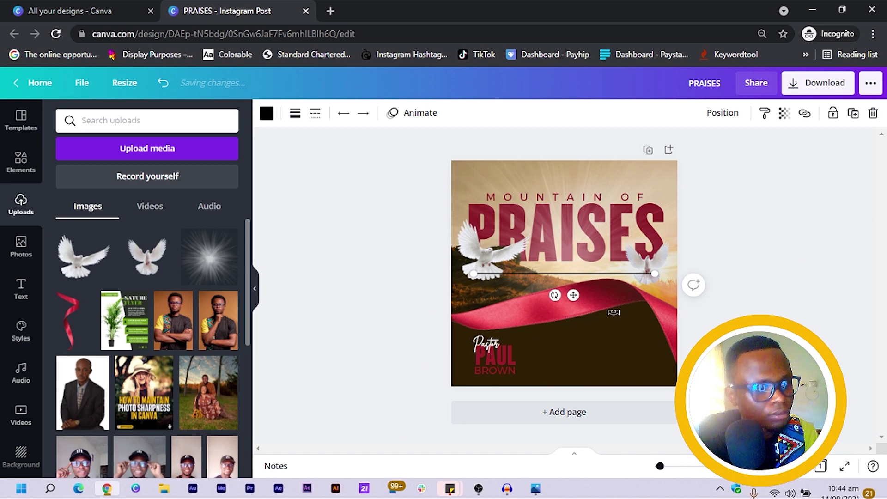
{"action": "left_click_drag", "start_coordinate": [555, 295], "coordinate": [634, 286]}
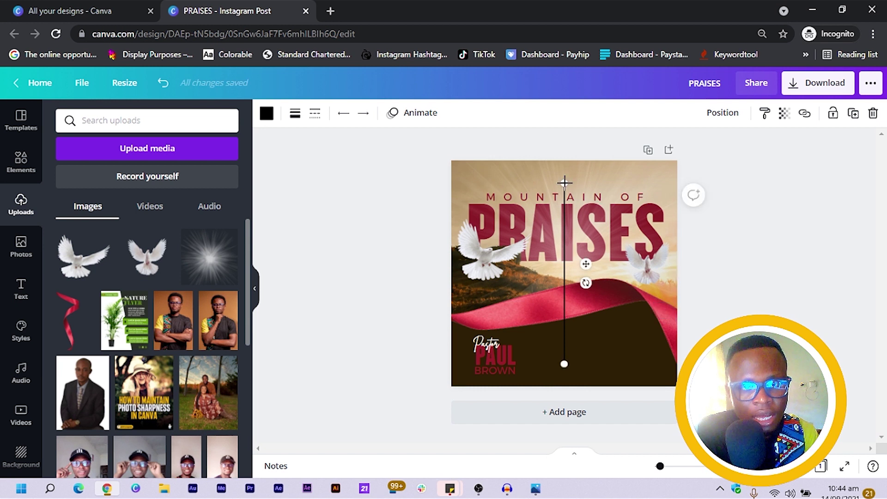
{"action": "left_click_drag", "start_coordinate": [564, 184], "coordinate": [527, 342]}
{"action": "left_click", "coordinate": [266, 113]}
{"action": "left_click", "coordinate": [194, 175]}
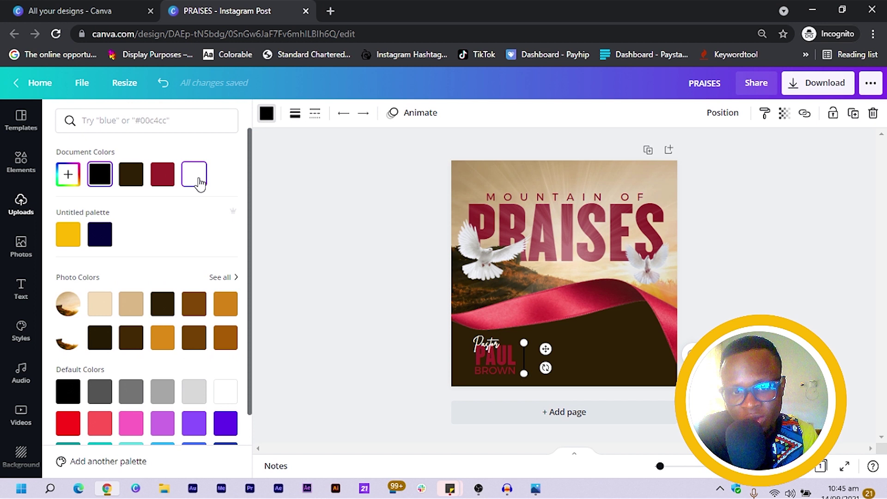
{"action": "left_click", "coordinate": [348, 357]}
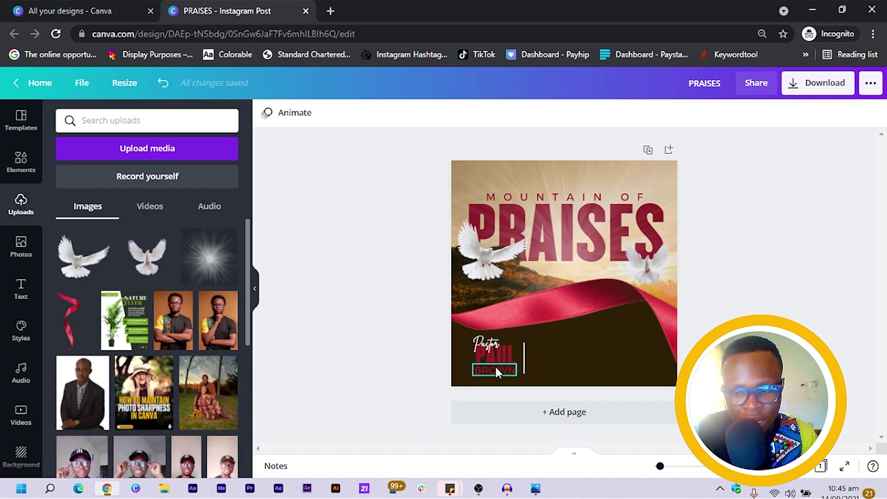
Copy the PAUL text beside the divider and retype it as SUNDAY on one line
{"action": "left_click", "coordinate": [500, 352]}
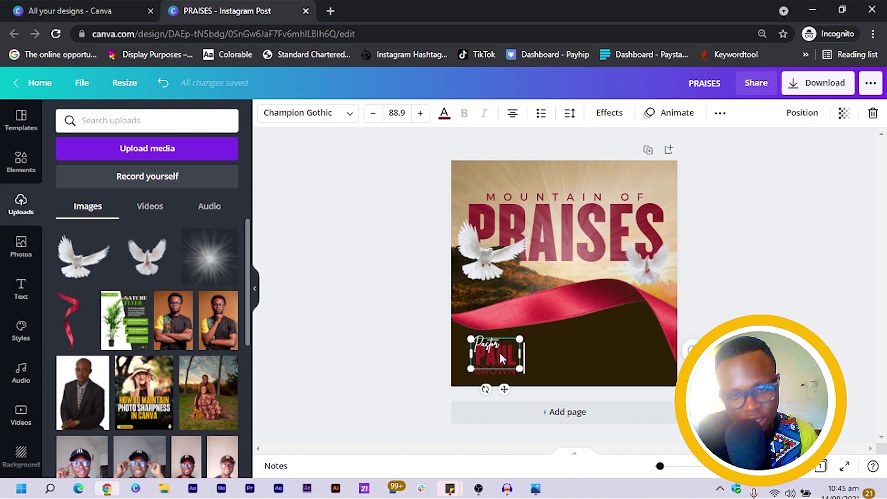
{"action": "mouse_move", "coordinate": [558, 388]}
{"action": "left_mouse_down"}
{"action": "mouse_move", "coordinate": [582, 391]}
{"action": "mouse_move", "coordinate": [567, 394]}
{"action": "left_mouse_up"}
{"action": "double_click", "coordinate": [557, 352]}
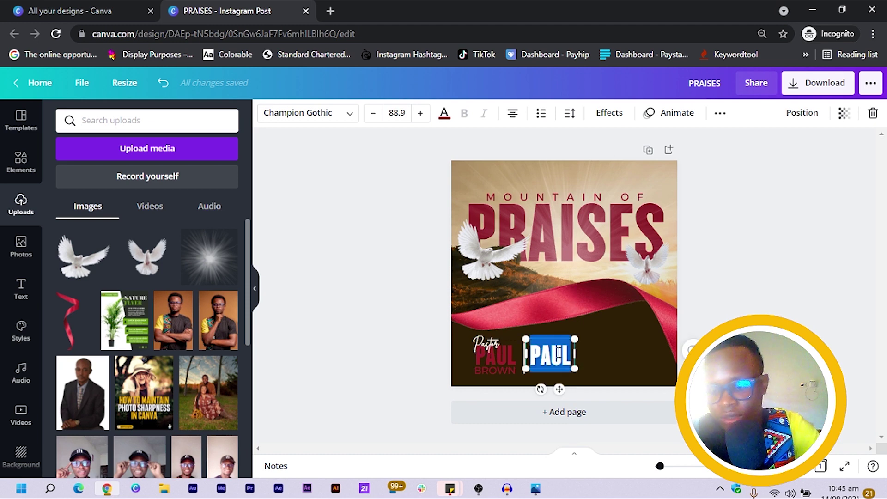
{"action": "type", "text": "SUNDAY"}
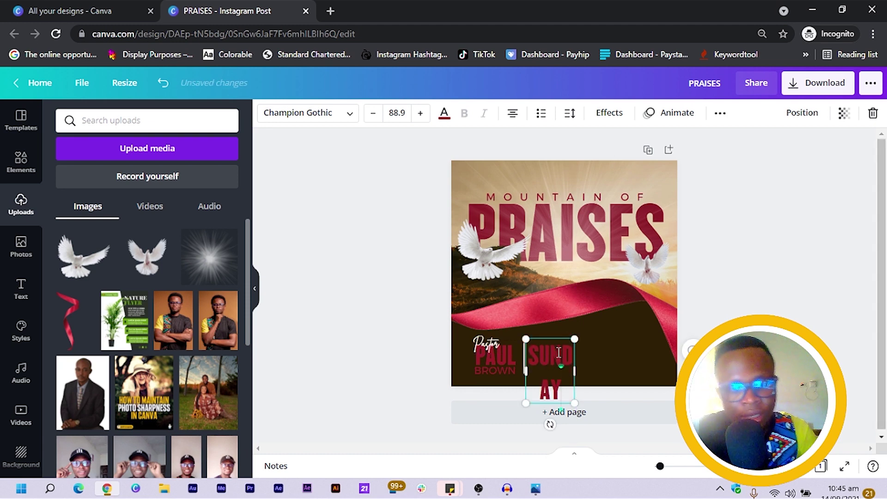
{"action": "left_click_drag", "start_coordinate": [577, 368], "coordinate": [598, 368]}
{"action": "left_click", "coordinate": [281, 400]}
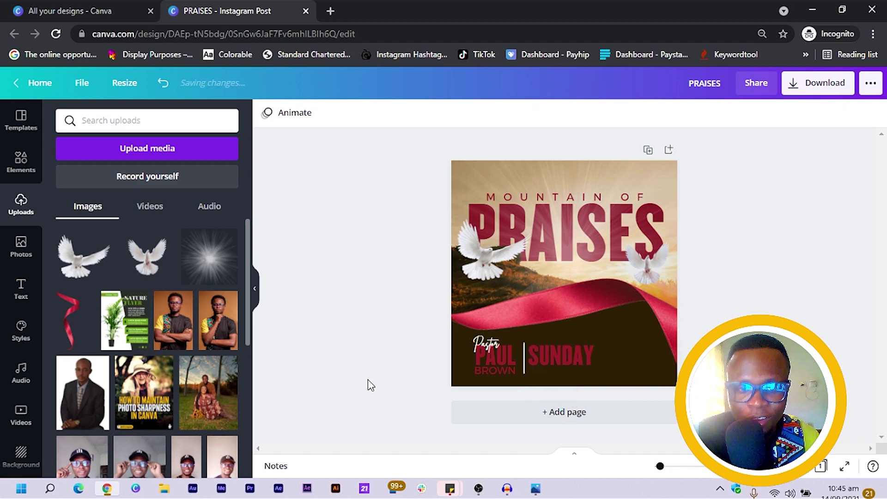
Copy BROWN under SUNDAY and retype it as 9:30AM GMT on one line
{"action": "left_click", "coordinate": [506, 378]}
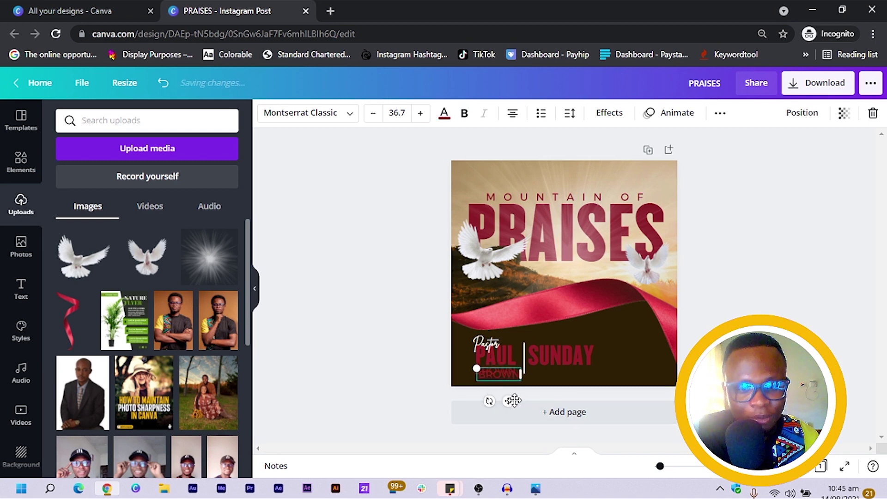
{"action": "left_click_drag", "start_coordinate": [504, 397], "coordinate": [562, 396]}
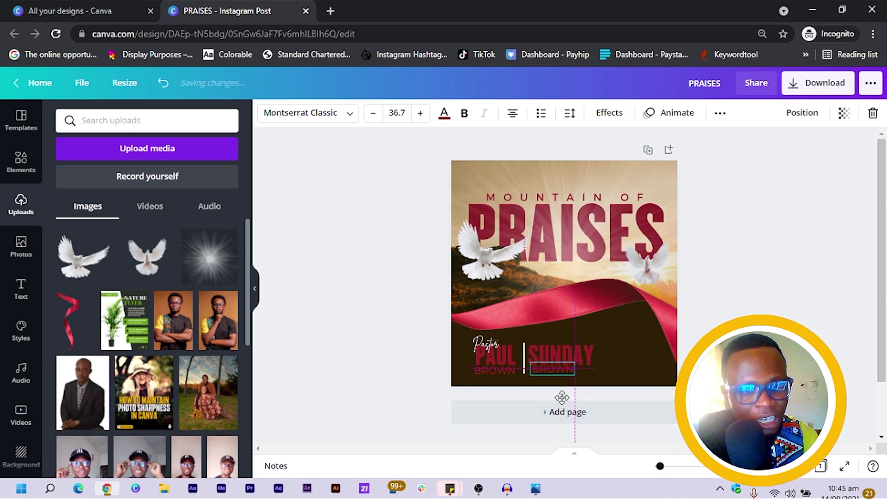
{"action": "left_click", "coordinate": [595, 355]}
{"action": "left_click", "coordinate": [556, 376]}
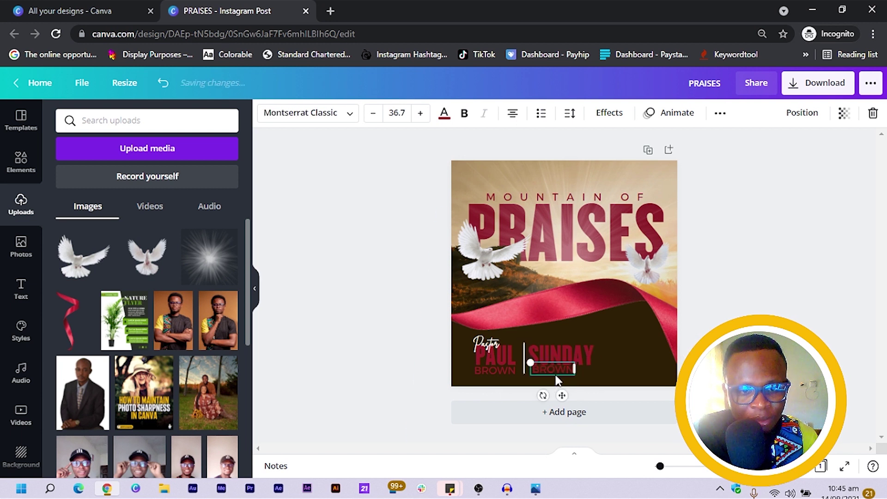
{"action": "double_click", "coordinate": [555, 375]}
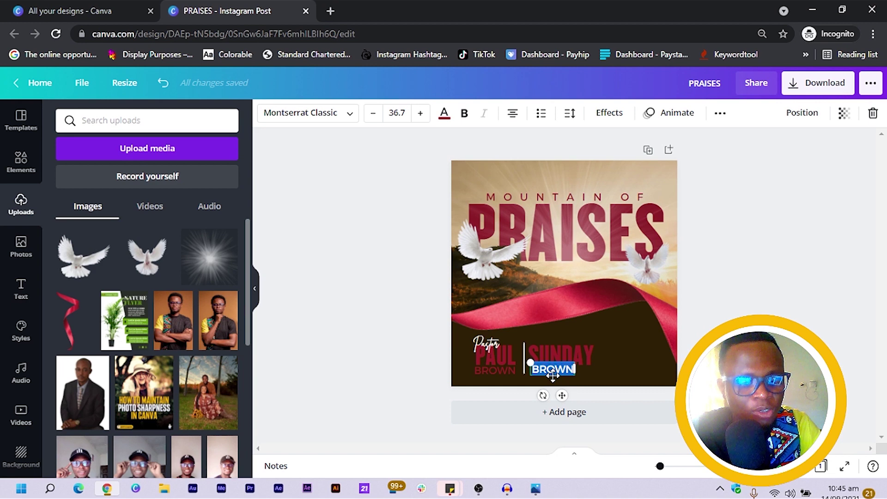
{"action": "key", "text": "BackSpace"}
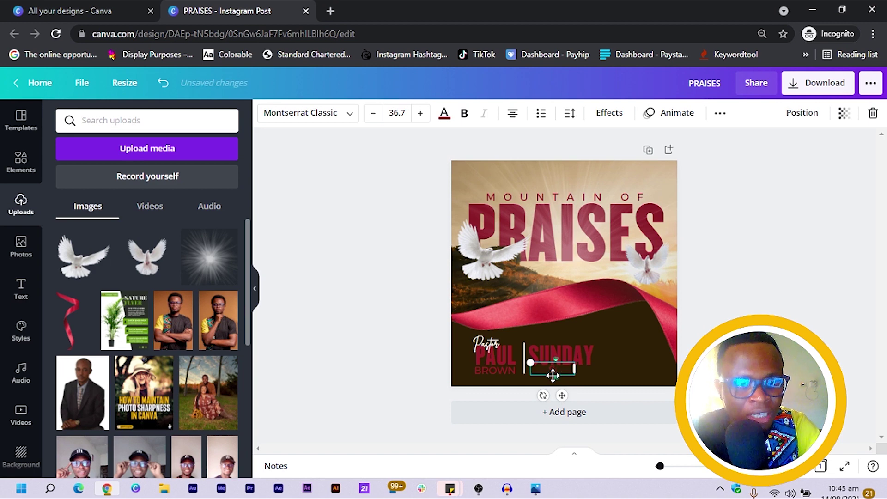
{"action": "type", "text": "PAS"}
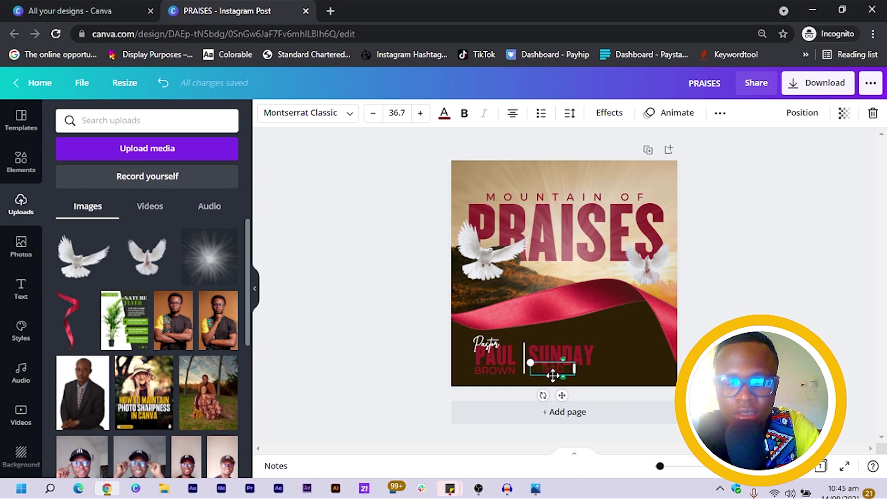
{"action": "type", "text": "AM"}
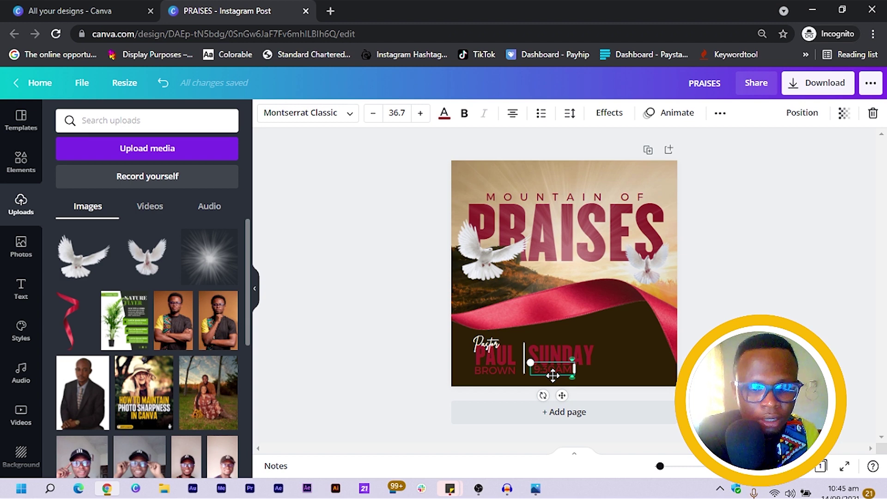
{"action": "key", "text": "Return"}
{"action": "type", "text": "GMT"}
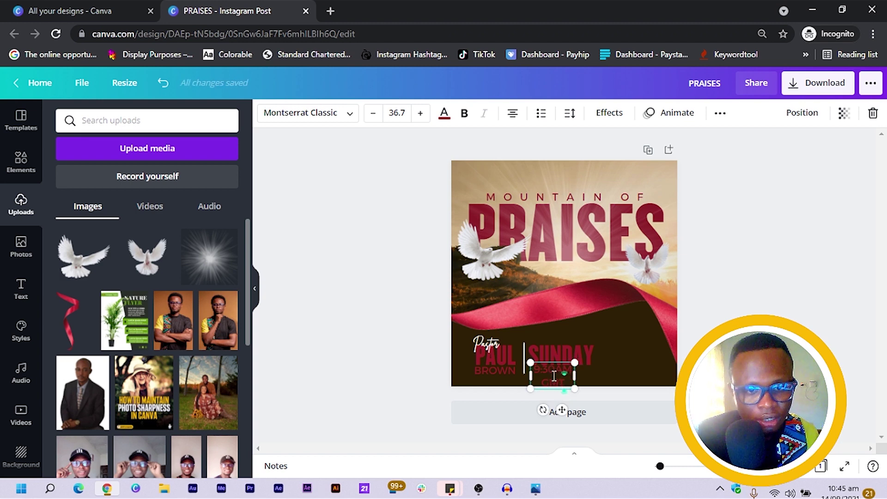
{"action": "left_click_drag", "start_coordinate": [581, 376], "coordinate": [595, 376]}
{"action": "left_click", "coordinate": [418, 369]}
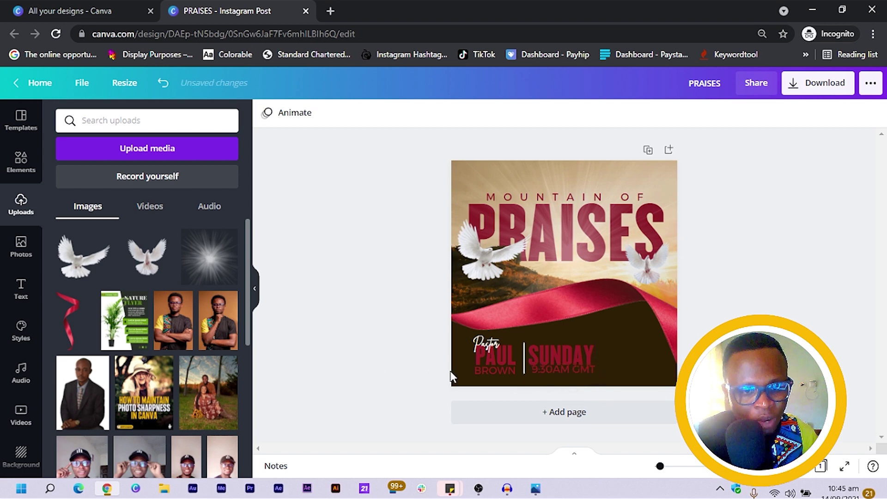
Nudge the 9:30AM GMT text slightly to the left
{"action": "left_click", "coordinate": [564, 366]}
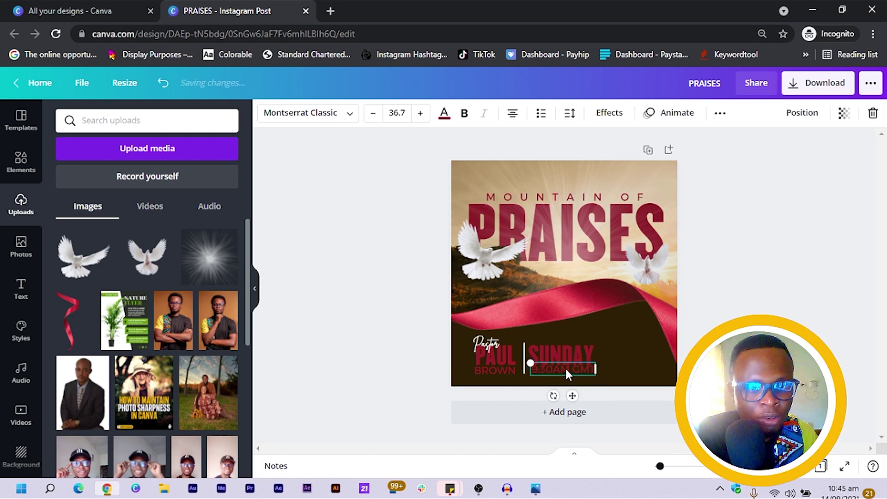
{"action": "key", "text": "Left"}
{"action": "key", "text": "Left"}
{"action": "key", "text": "Left"}
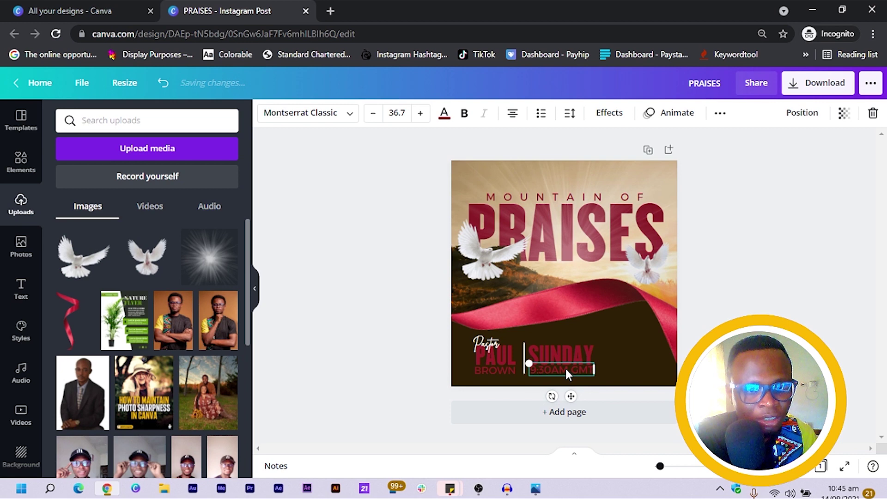
{"action": "key", "text": "Left"}
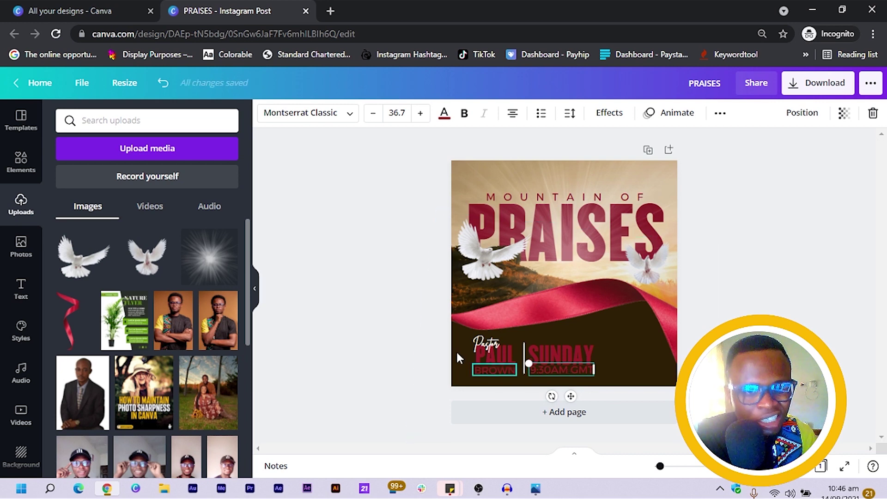
{"action": "left_click", "coordinate": [378, 318]}
Duplicate the vertical divider and place the copy right of SUNDAY
{"action": "left_click", "coordinate": [523, 350]}
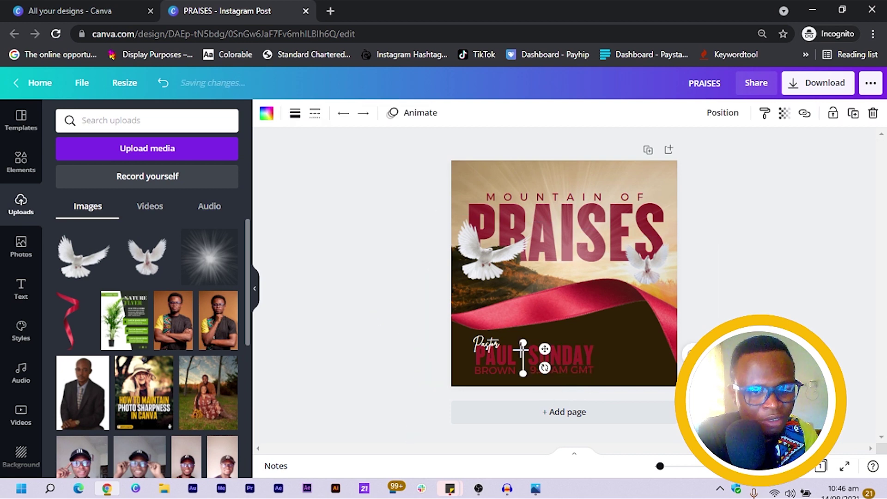
{"action": "left_click_drag", "start_coordinate": [529, 357], "coordinate": [533, 360]}
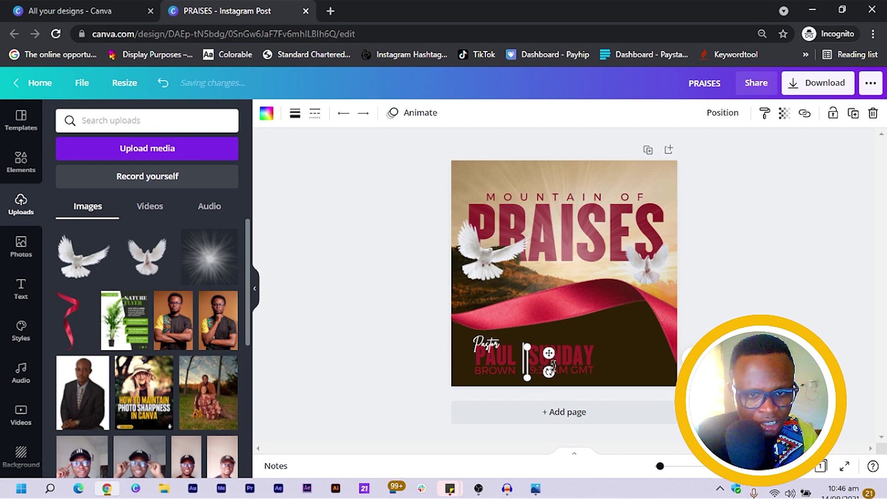
{"action": "key", "text": "ctrl+d"}
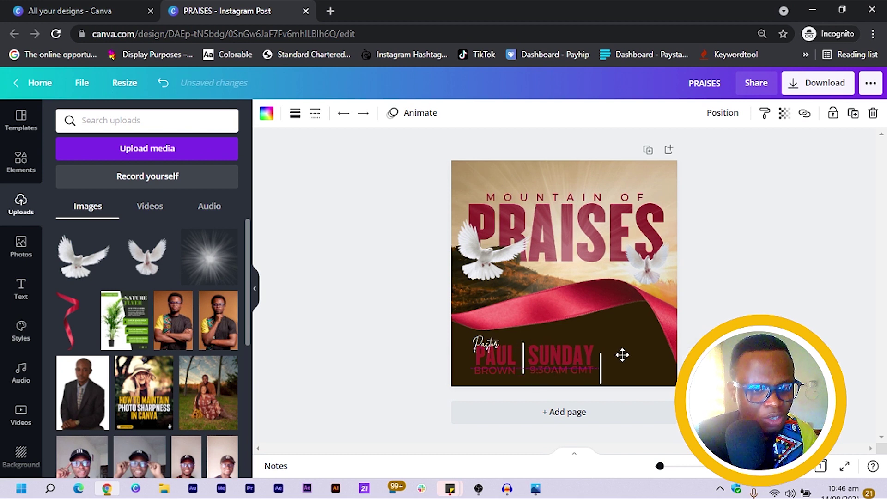
{"action": "left_click_drag", "start_coordinate": [625, 349], "coordinate": [623, 348]}
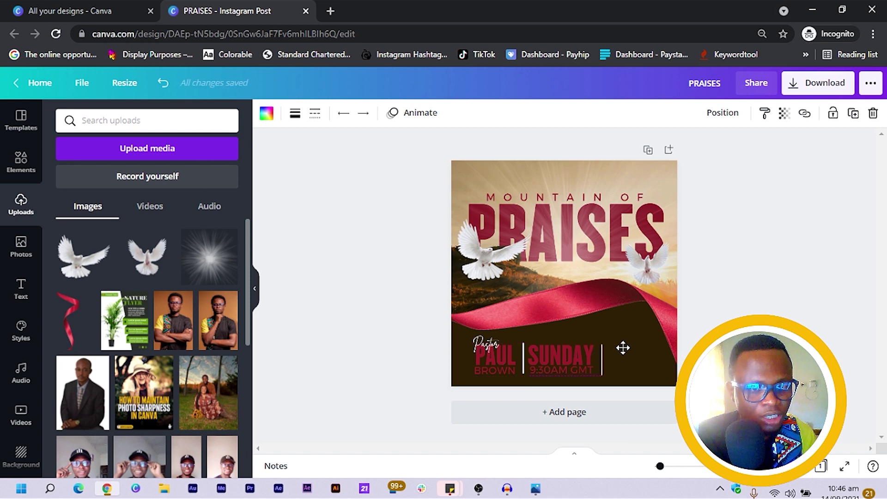
{"action": "left_click", "coordinate": [360, 357]}
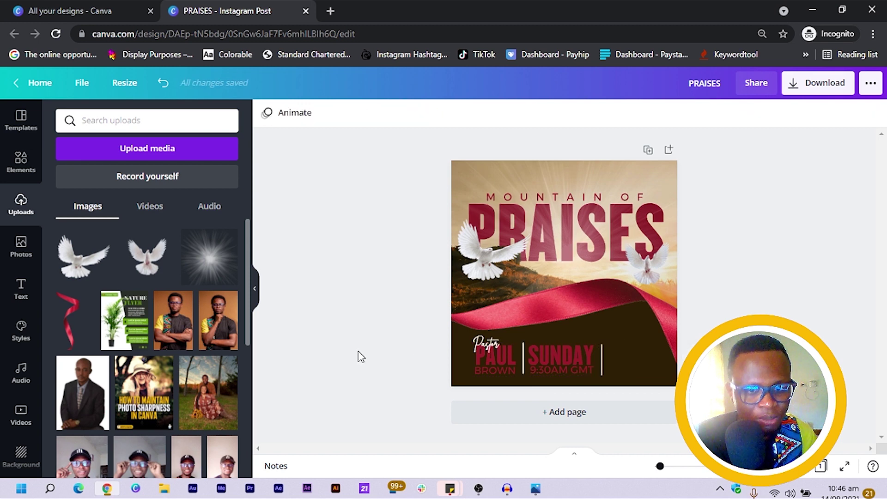
Copy SUNDAY past the second divider, retype it as 21ST, and narrow its box
{"action": "left_click", "coordinate": [603, 358]}
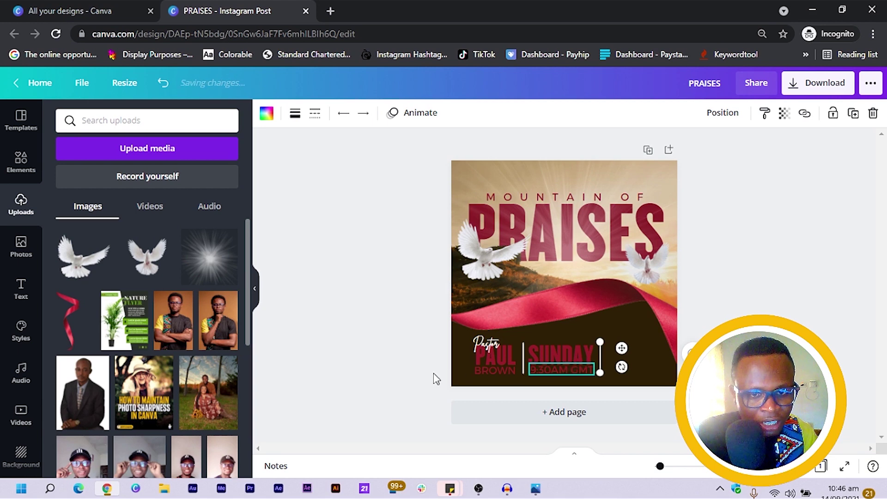
{"action": "left_click", "coordinate": [363, 347]}
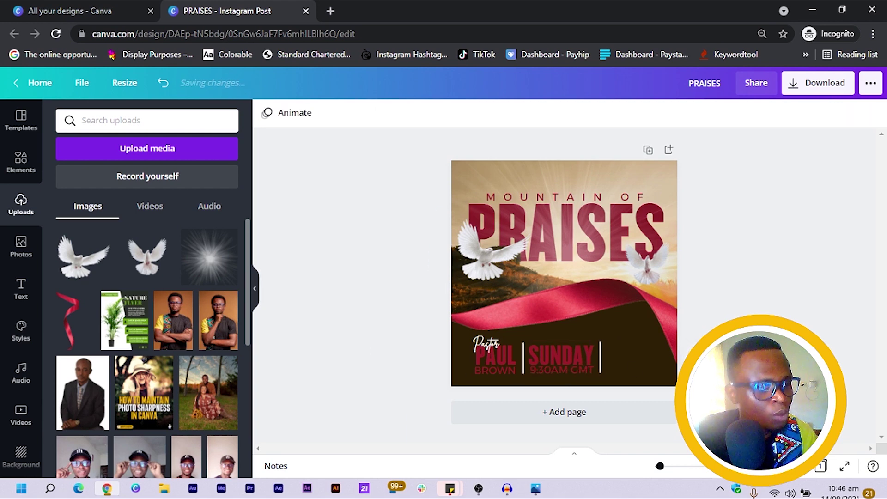
{"action": "left_click", "coordinate": [575, 352]}
{"action": "left_click_drag", "start_coordinate": [575, 353], "coordinate": [652, 354]}
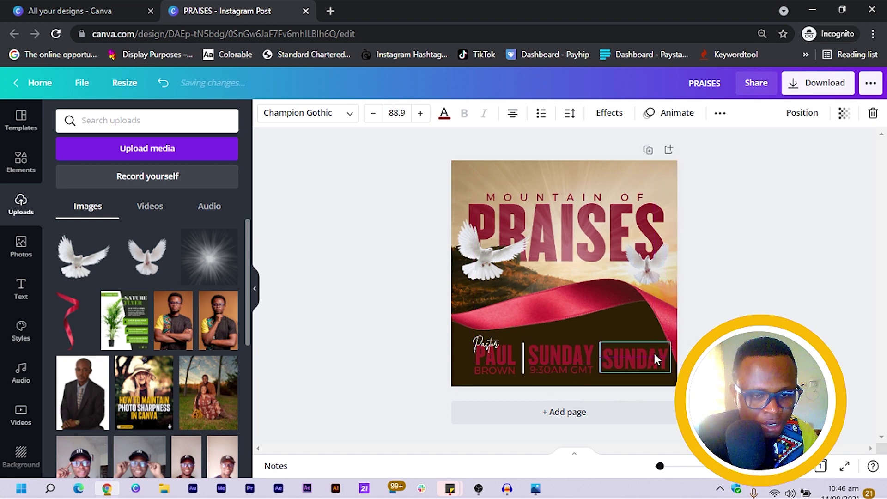
{"action": "double_click", "coordinate": [649, 361]}
{"action": "type", "text": "21"}
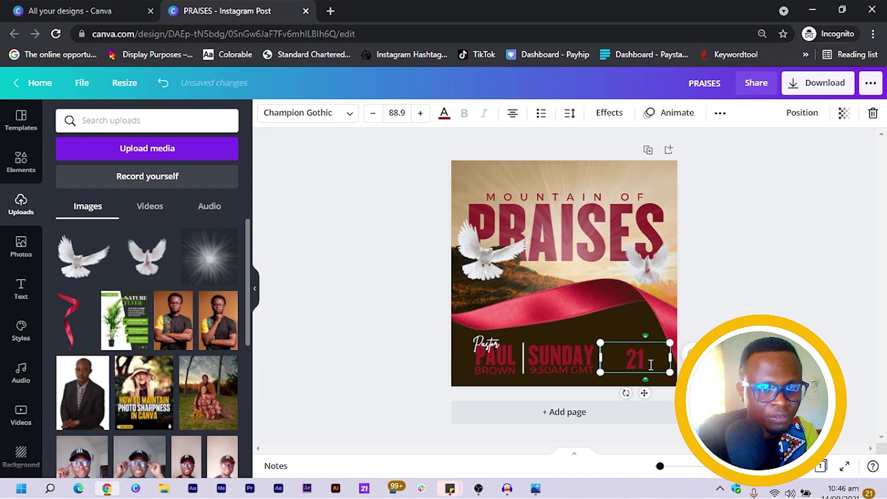
{"action": "type", "text": "SR"}
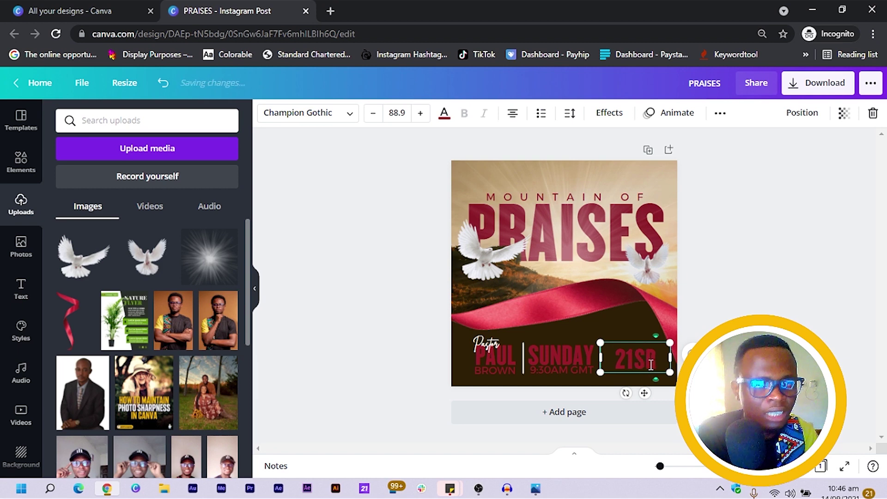
{"action": "key", "text": "BackSpace"}
{"action": "type", "text": "T"}
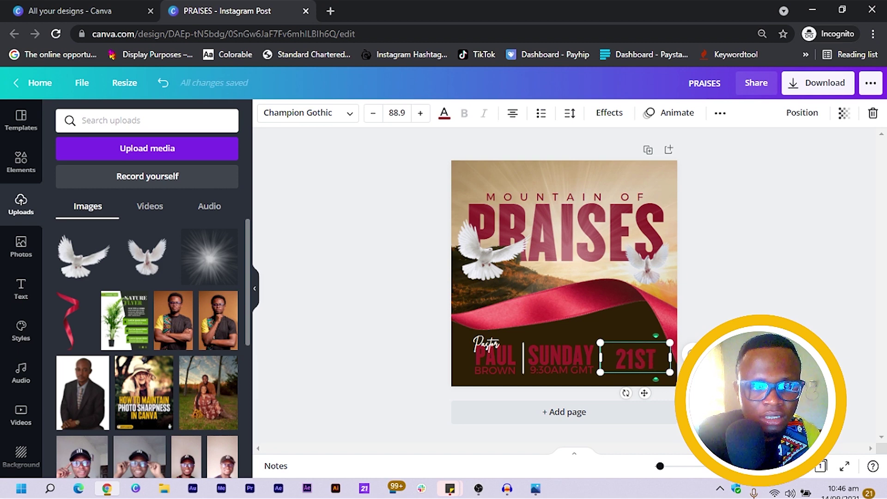
{"action": "left_click_drag", "start_coordinate": [663, 357], "coordinate": [647, 358]}
{"action": "key", "text": "Escape"}
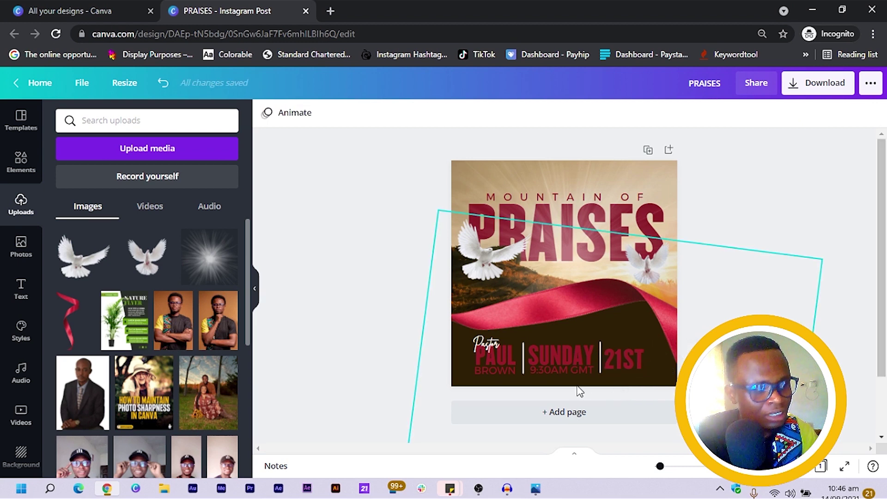
Copy the Pastor script text below 21ST as October and resize its box
{"action": "left_click", "coordinate": [484, 340]}
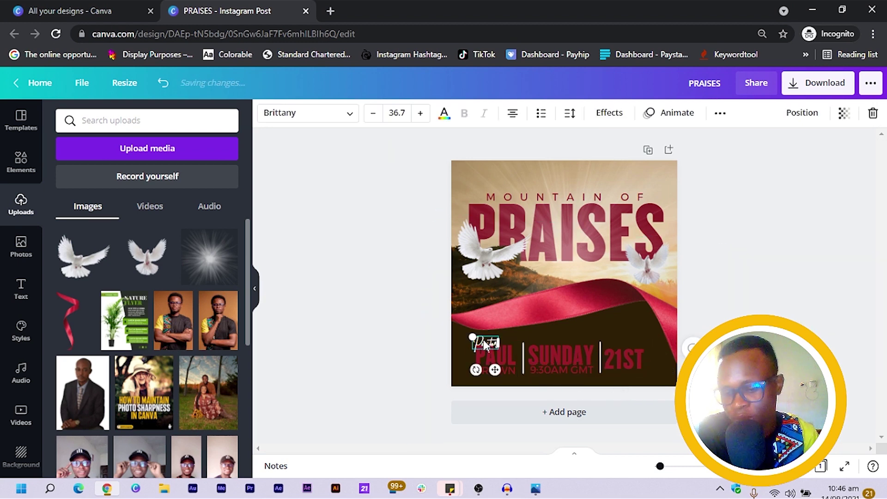
{"action": "left_click_drag", "start_coordinate": [499, 373], "coordinate": [629, 396]}
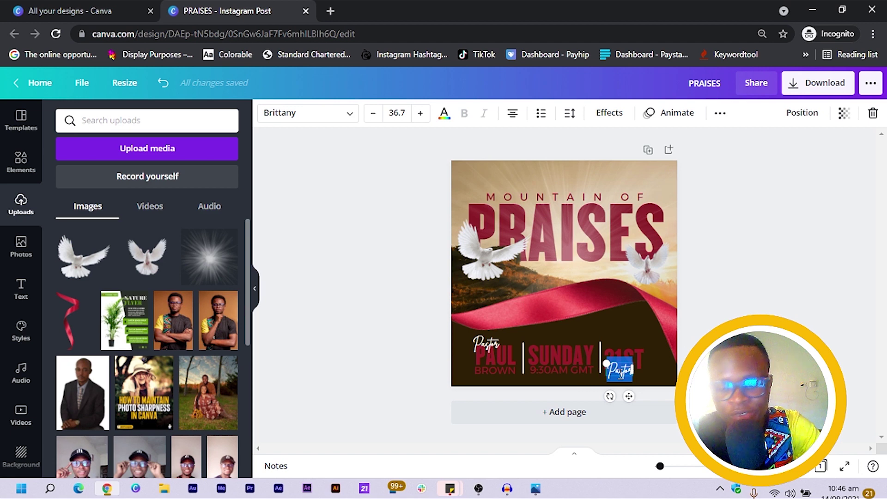
{"action": "left_click_drag", "start_coordinate": [606, 363], "coordinate": [629, 365]}
{"action": "key", "text": "Escape"}
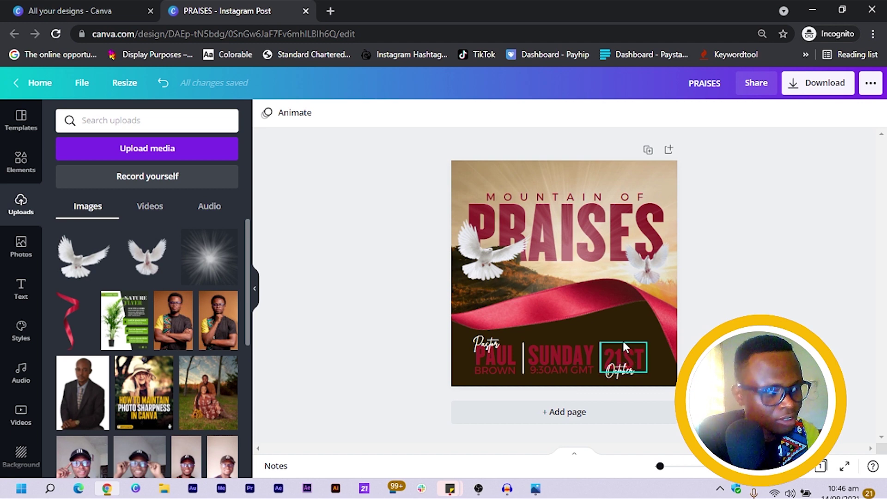
Copy BROWN above 21ST, retype it as SERVICE ON, widen it to one line, and shrink it
{"action": "left_click", "coordinate": [488, 373]}
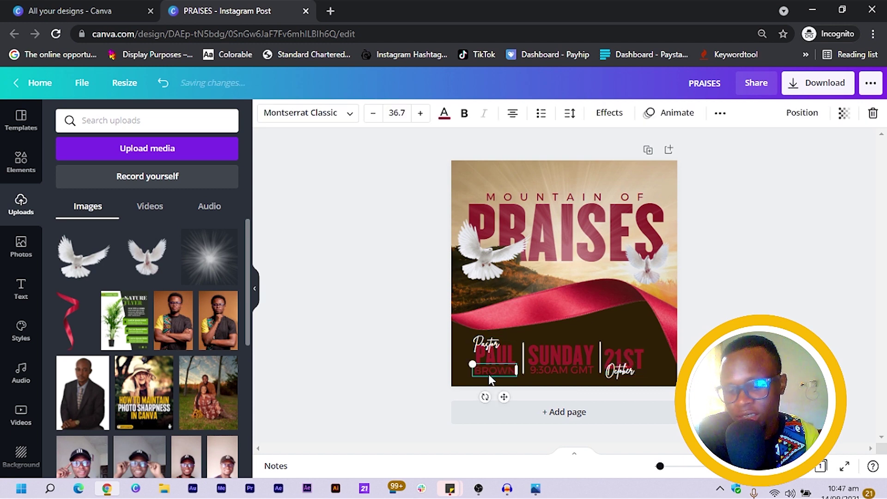
{"action": "left_click_drag", "start_coordinate": [505, 397], "coordinate": [623, 340]}
{"action": "double_click", "coordinate": [624, 342]}
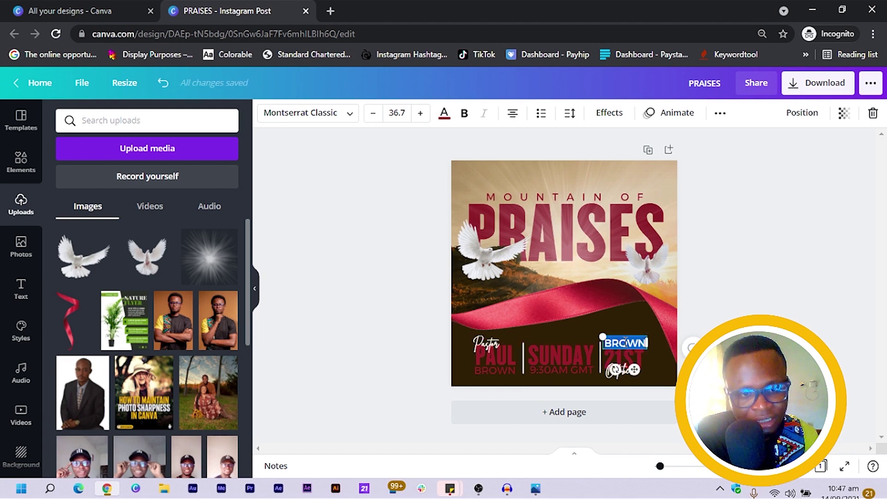
{"action": "type", "text": "Sbr"}
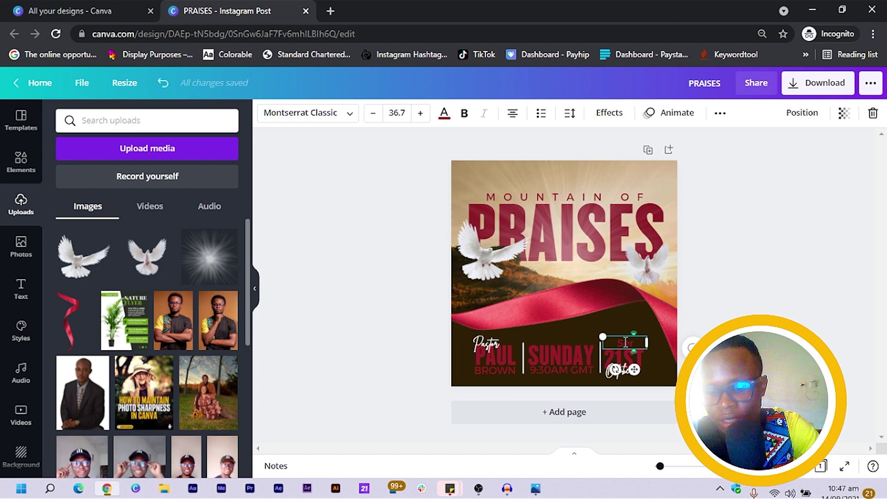
{"action": "key", "text": "BackSpace"}
{"action": "key", "text": "BackSpace"}
{"action": "type", "text": "E"}
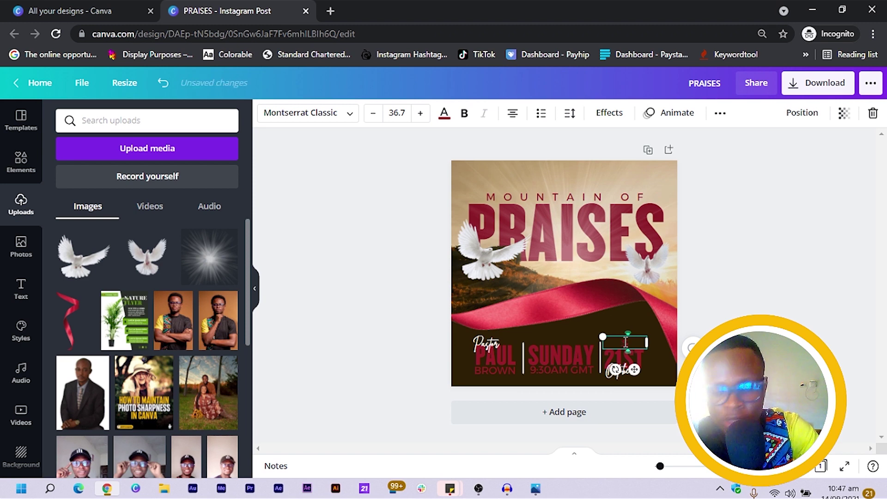
{"action": "type", "text": "RVICE"}
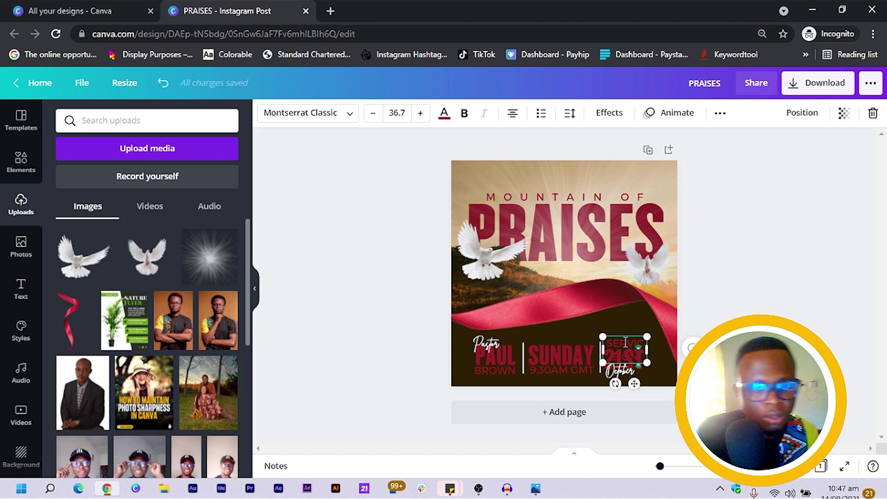
{"action": "left_click_drag", "start_coordinate": [655, 356], "coordinate": [670, 342]}
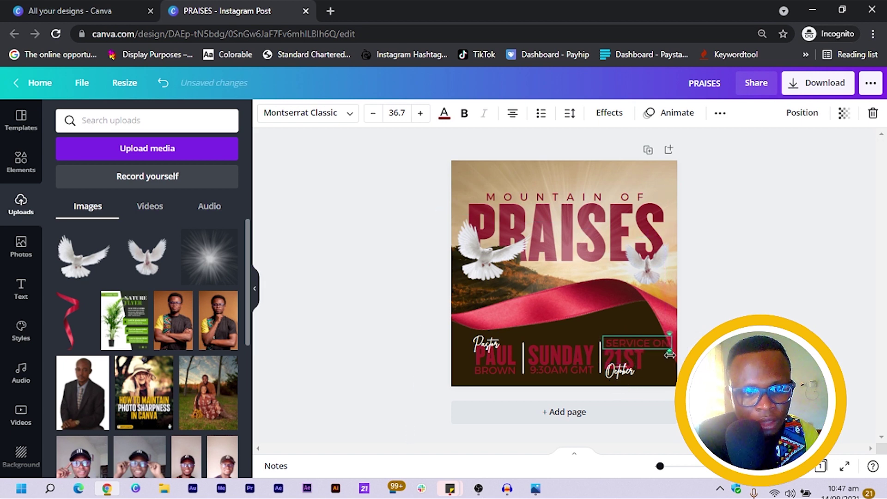
{"action": "left_click_drag", "start_coordinate": [663, 339], "coordinate": [647, 343]}
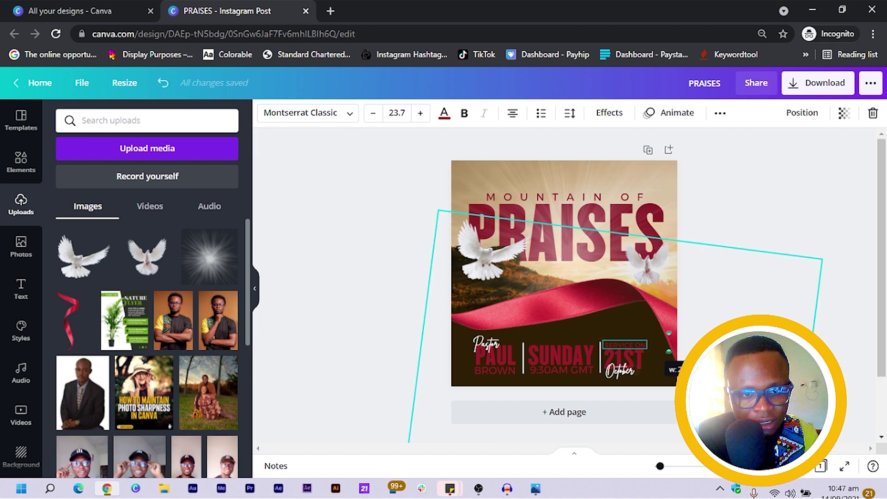
{"action": "left_click", "coordinate": [688, 349]}
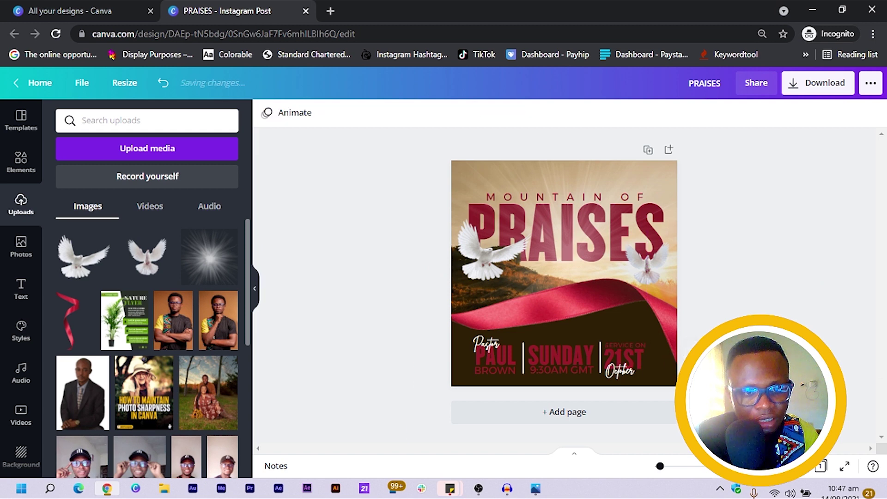
Lock the background image and the top image group in place
{"action": "left_click", "coordinate": [458, 362]}
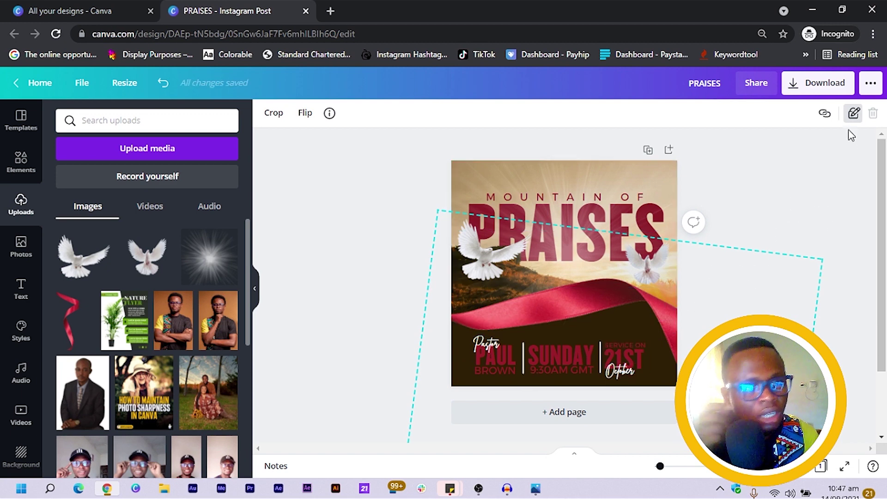
{"action": "left_click", "coordinate": [853, 113]}
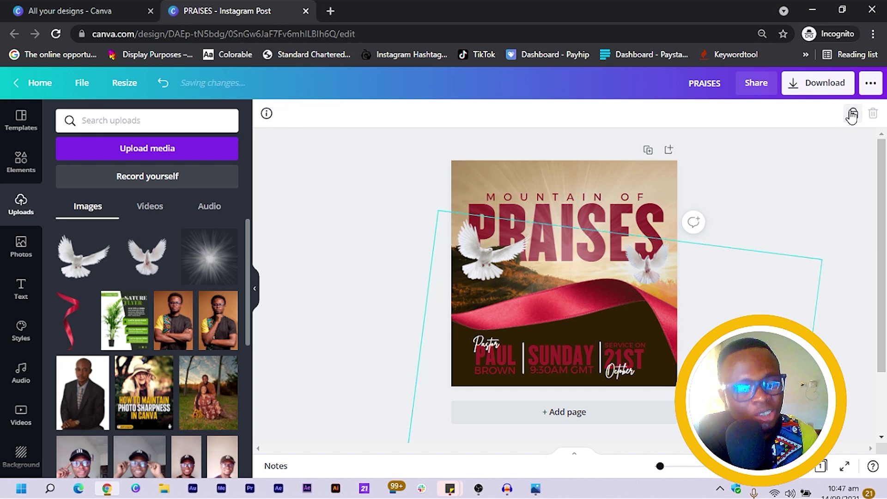
{"action": "left_click_drag", "start_coordinate": [375, 335], "coordinate": [455, 367]}
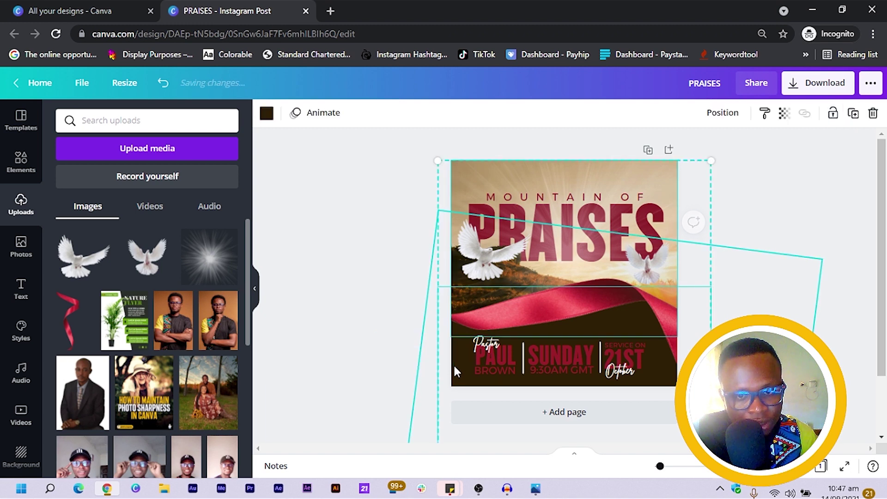
{"action": "left_click", "coordinate": [658, 176]}
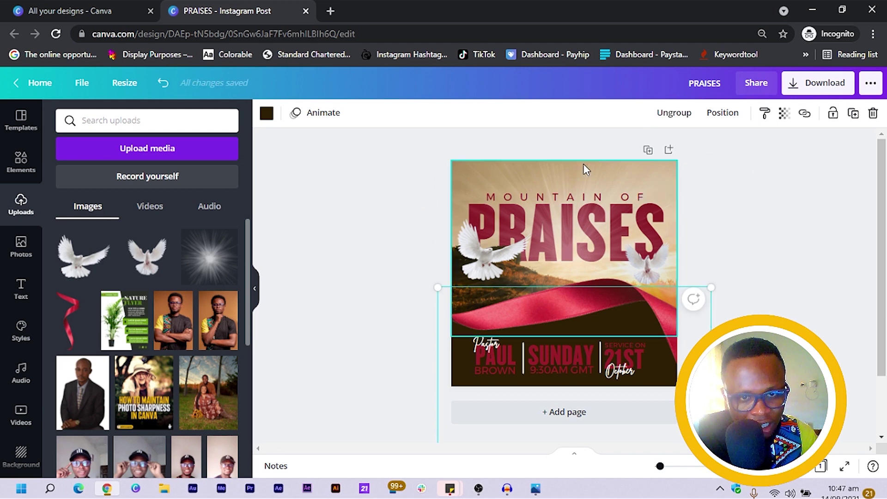
{"action": "left_click", "coordinate": [832, 115]}
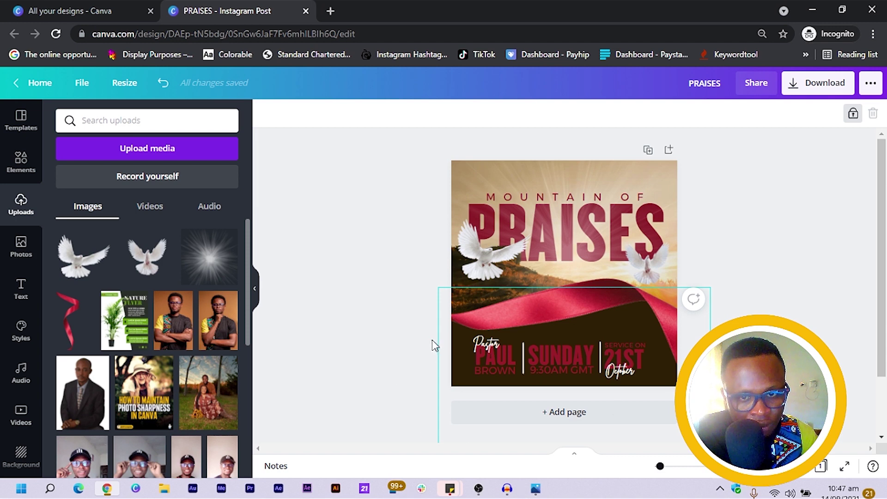
Move the whole footer text row to the page centre
{"action": "left_click_drag", "start_coordinate": [424, 343], "coordinate": [636, 373]}
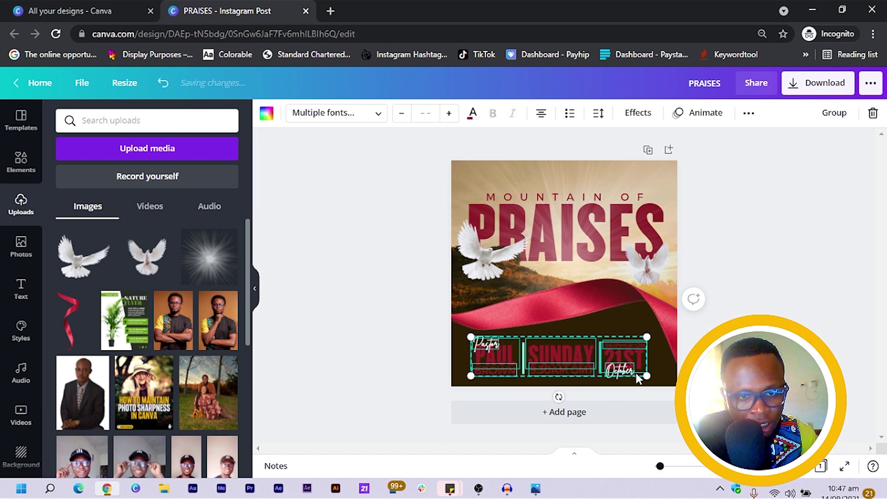
{"action": "left_click_drag", "start_coordinate": [562, 353], "coordinate": [562, 353]}
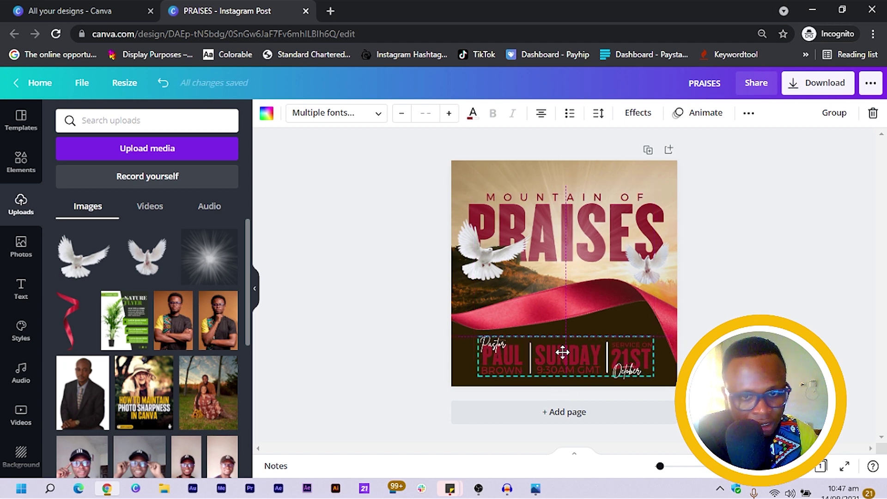
{"action": "left_click", "coordinate": [382, 328]}
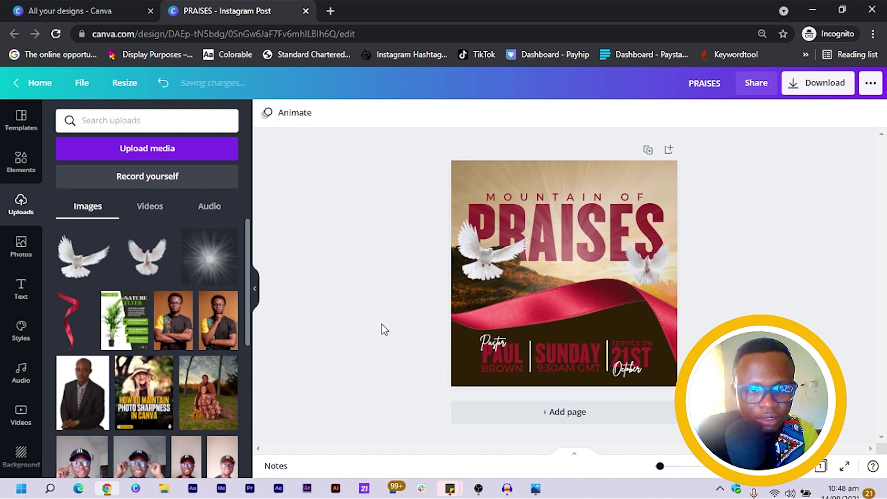
Recolour the BROWN and 9:30AM GMT text white from the document colours
{"action": "left_click", "coordinate": [510, 365]}
{"action": "left_click", "coordinate": [444, 113]}
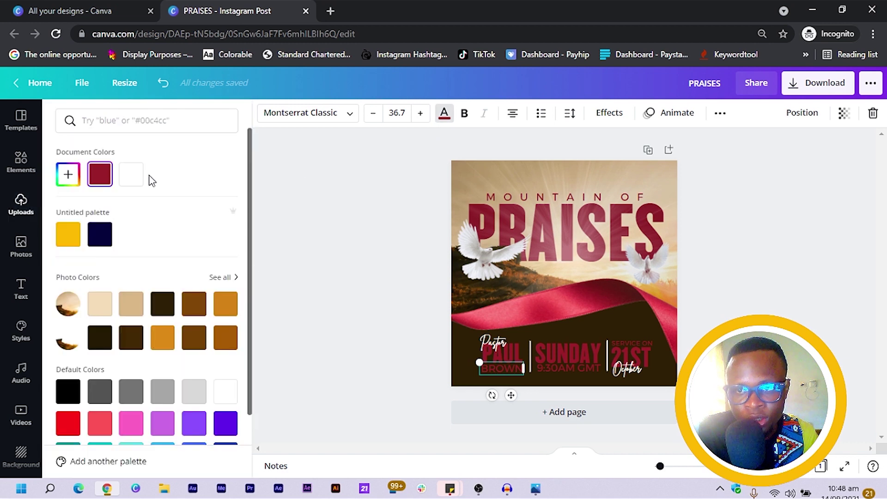
{"action": "left_click", "coordinate": [130, 176]}
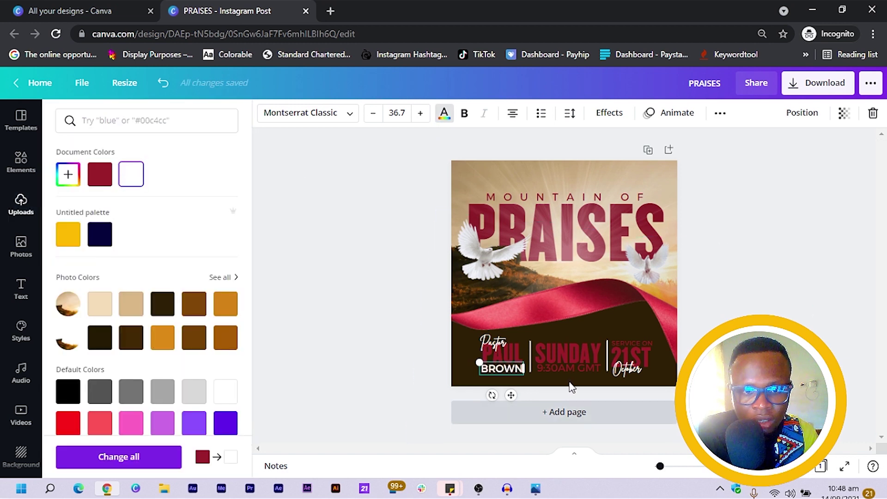
{"action": "left_click", "coordinate": [561, 362]}
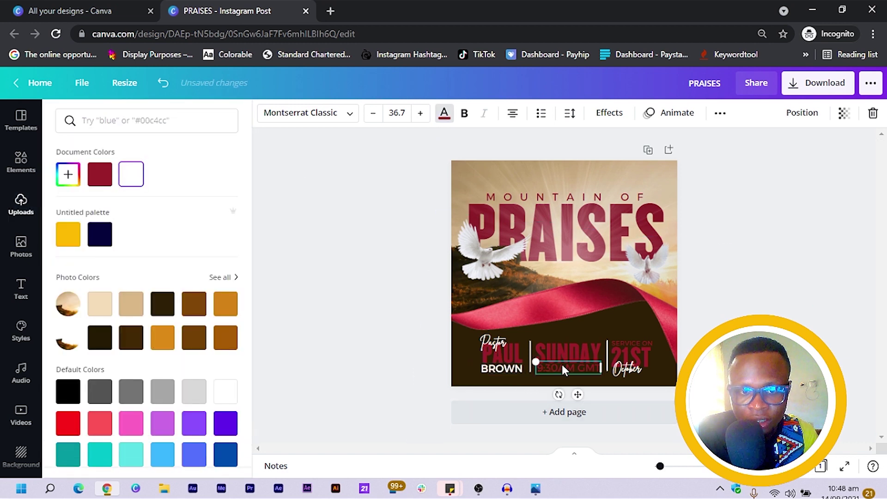
{"action": "left_click", "coordinate": [130, 178]}
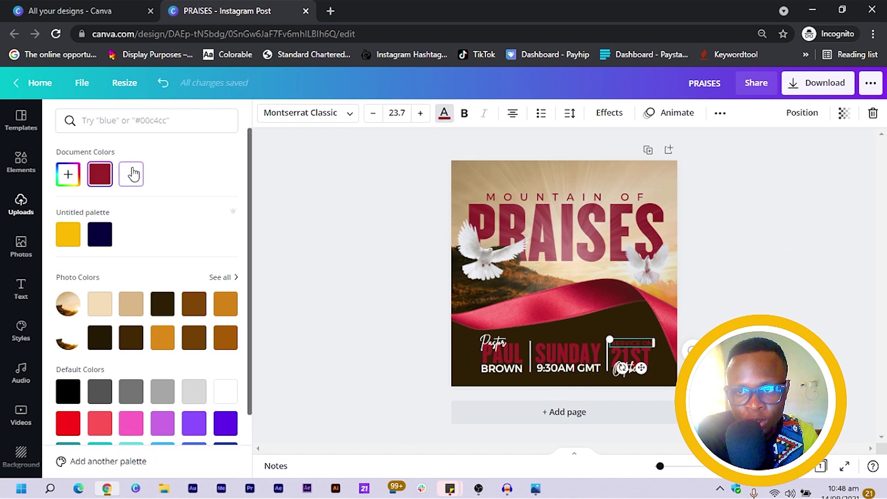
{"action": "left_click", "coordinate": [300, 198]}
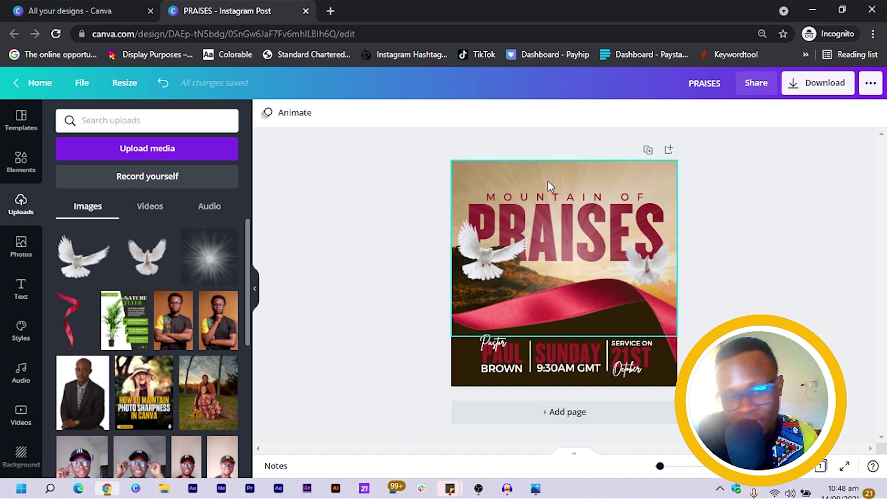
Nudge the whole footer text row up slightly
{"action": "left_click_drag", "start_coordinate": [543, 365], "coordinate": [654, 376]}
{"action": "key", "text": "Up"}
{"action": "key", "text": "Up"}
{"action": "key", "text": "Up"}
{"action": "key", "text": "Up"}
{"action": "key", "text": "Up"}
{"action": "key", "text": "Up"}
{"action": "key", "text": "Up"}
{"action": "key", "text": "Up"}
{"action": "key", "text": "Up"}
{"action": "key", "text": "Up"}
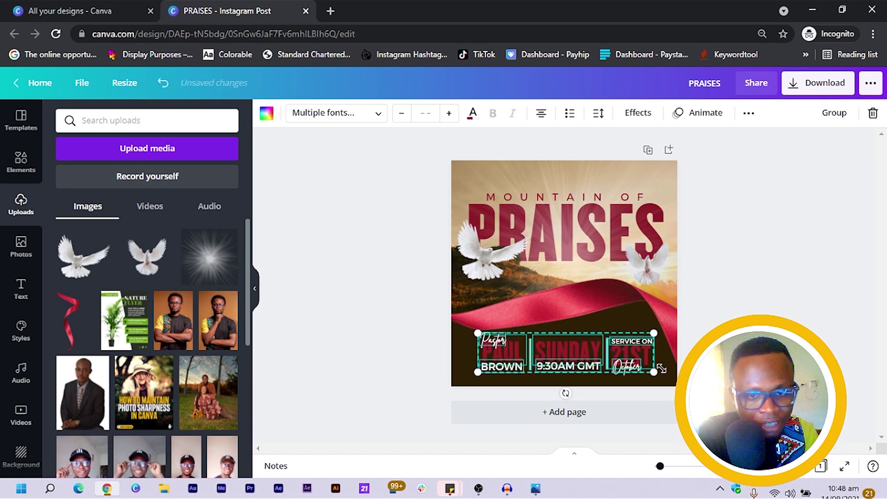
{"action": "left_click", "coordinate": [384, 354]}
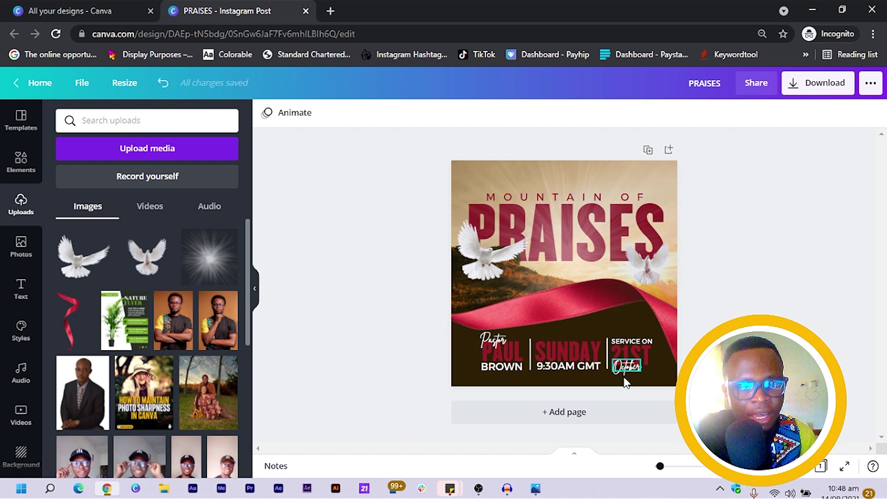
Duplicate the SERVICE ON text and move the copy to the post's bottom edge
{"action": "left_click", "coordinate": [636, 339]}
{"action": "key", "text": "Tab"}
{"action": "key", "text": "ctrl+z"}
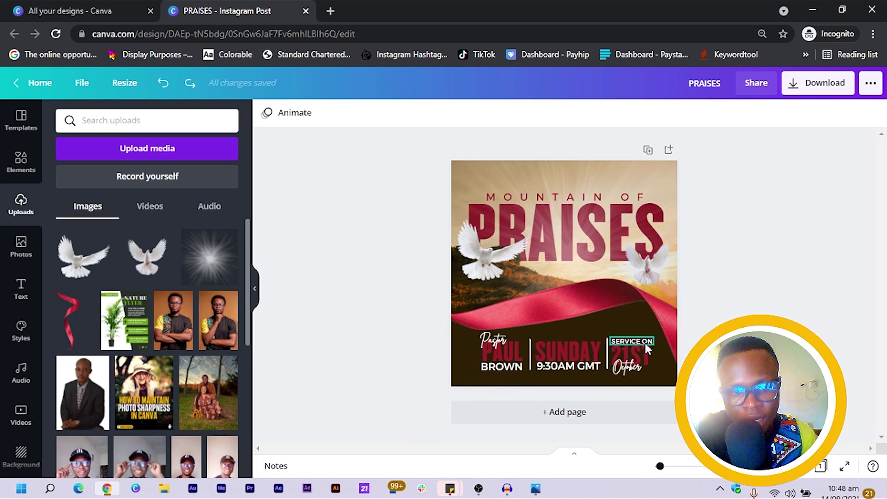
{"action": "left_click", "coordinate": [647, 344]}
{"action": "key", "text": "ctrl+d"}
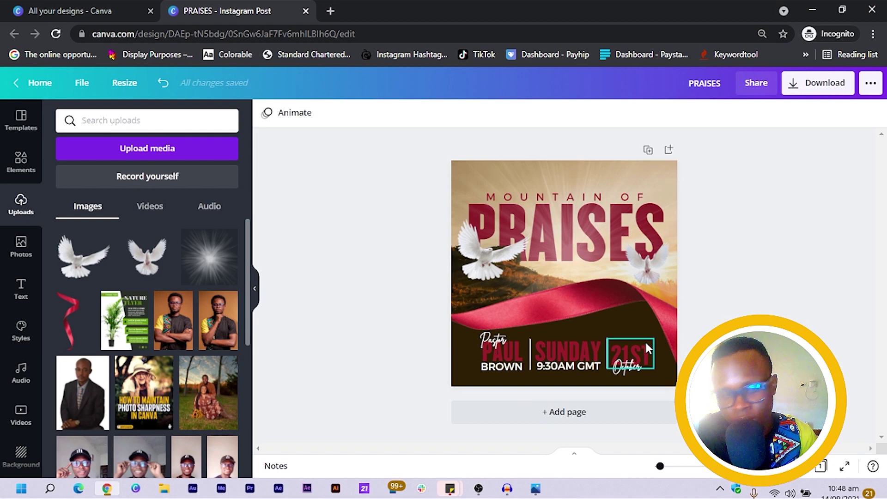
{"action": "left_click_drag", "start_coordinate": [636, 347], "coordinate": [576, 387]}
Retype the bottom copy as 'COME AND BE BLESSED', widen it to one line, and centre it on the page
{"action": "double_click", "coordinate": [576, 383]}
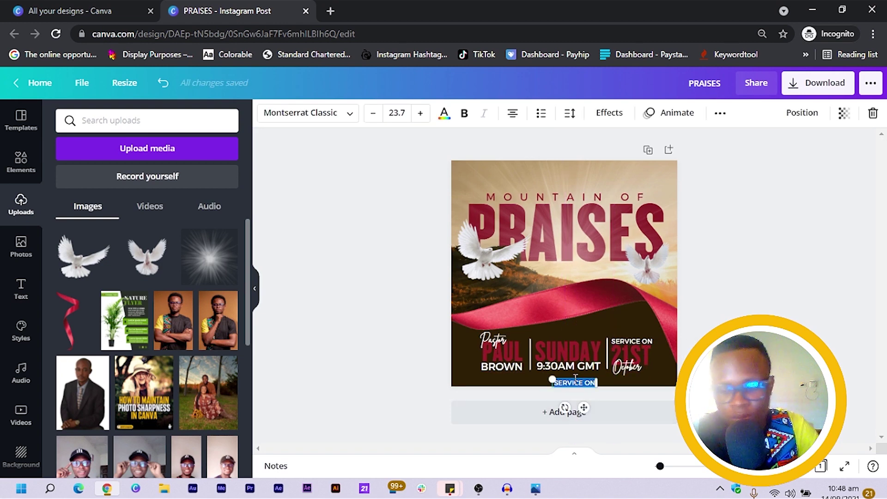
{"action": "type", "text": "COME"}
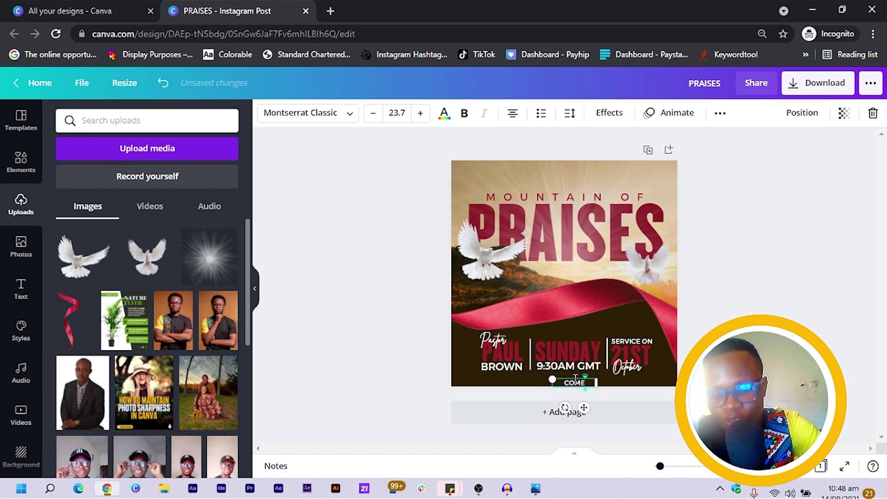
{"action": "type", "text": " AND"}
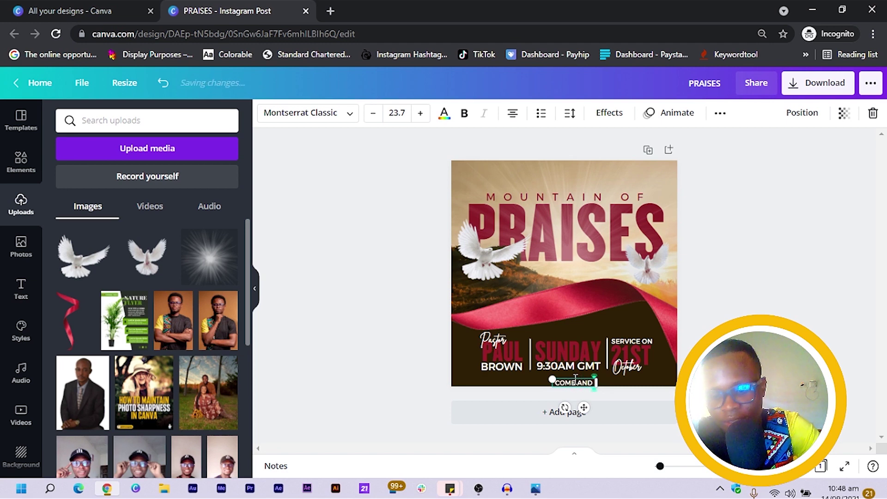
{"action": "type", "text": " BE BLESSED"}
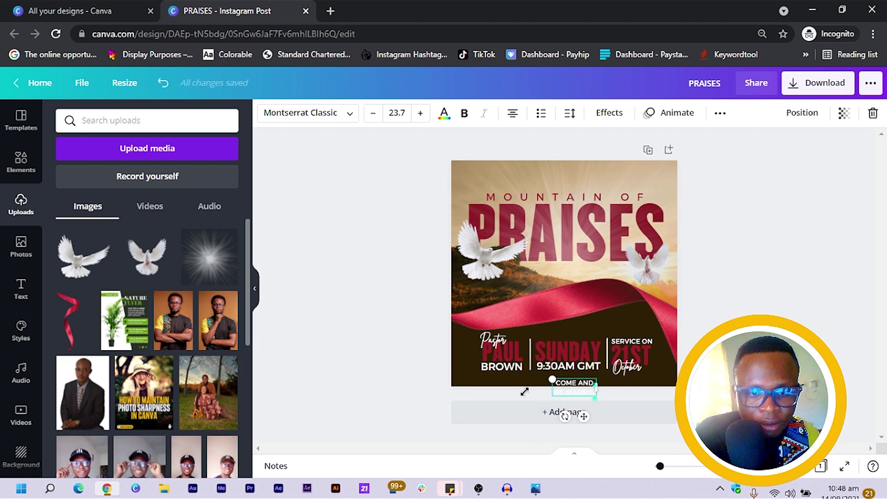
{"action": "left_click_drag", "start_coordinate": [525, 391], "coordinate": [523, 392]}
{"action": "key", "text": "ctrl+z"}
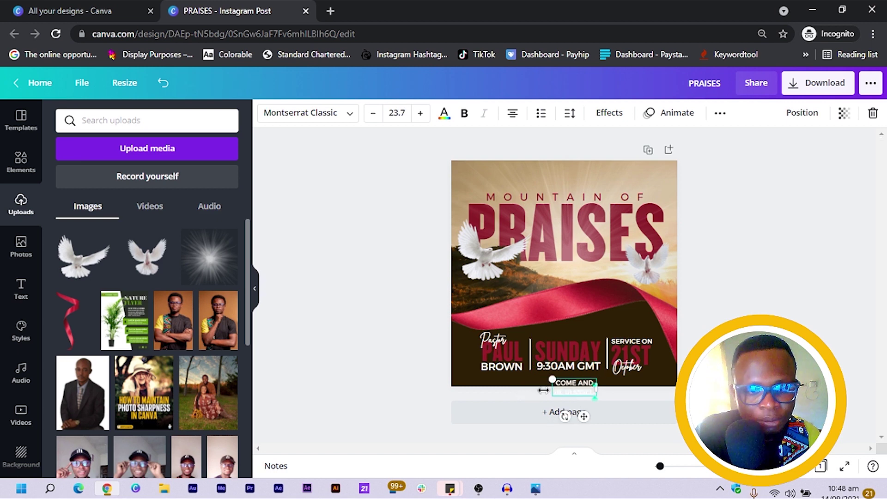
{"action": "left_click_drag", "start_coordinate": [549, 383], "coordinate": [502, 387]}
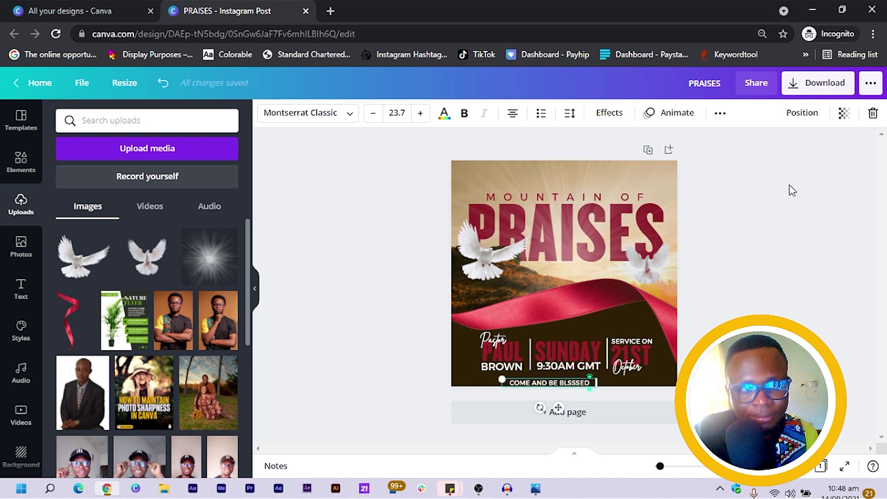
{"action": "left_click", "coordinate": [804, 114]}
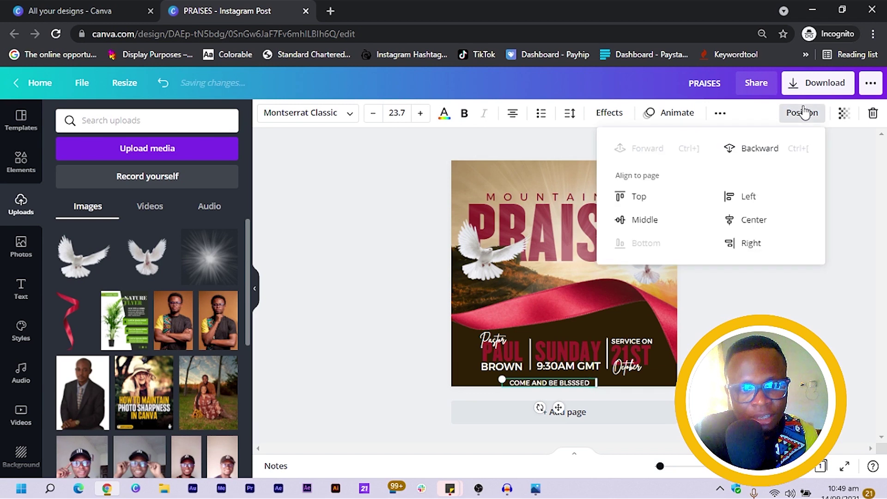
{"action": "left_click", "coordinate": [751, 220]}
{"action": "left_click", "coordinate": [762, 288]}
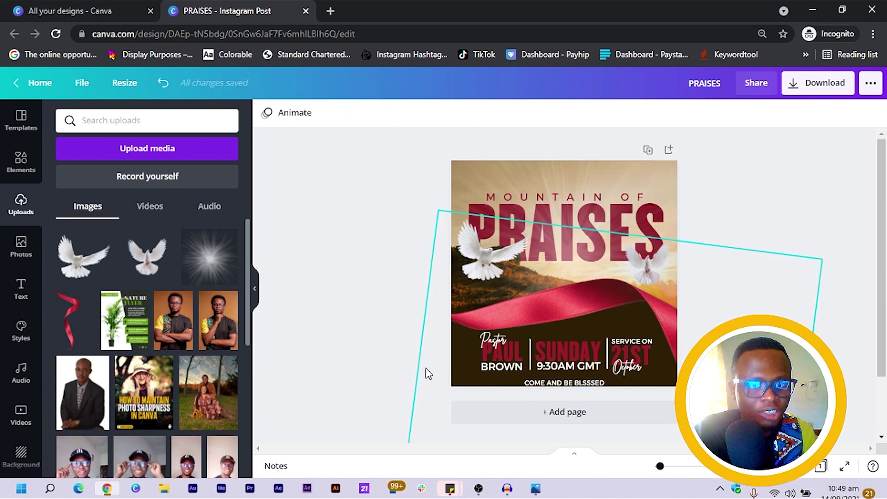